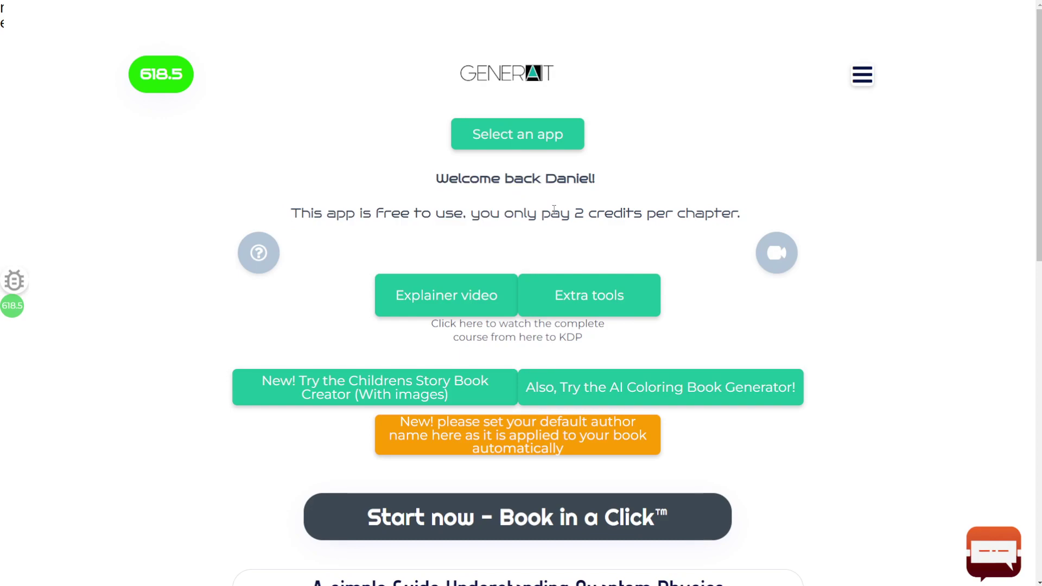
Look over the regular book app's start page, the giraffe story book's pages and the Animal Designs Coloring Book's images
scroll(506, 240, up, 8)
drag(402, 188, 516, 213)
click(515, 215)
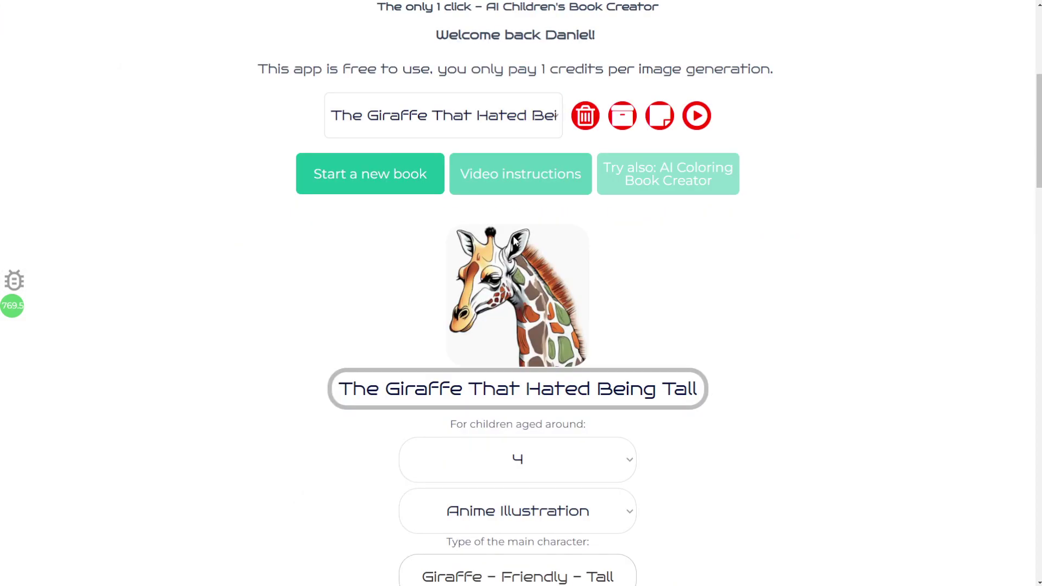
scroll(516, 303, down, 12)
scroll(516, 304, down, 12)
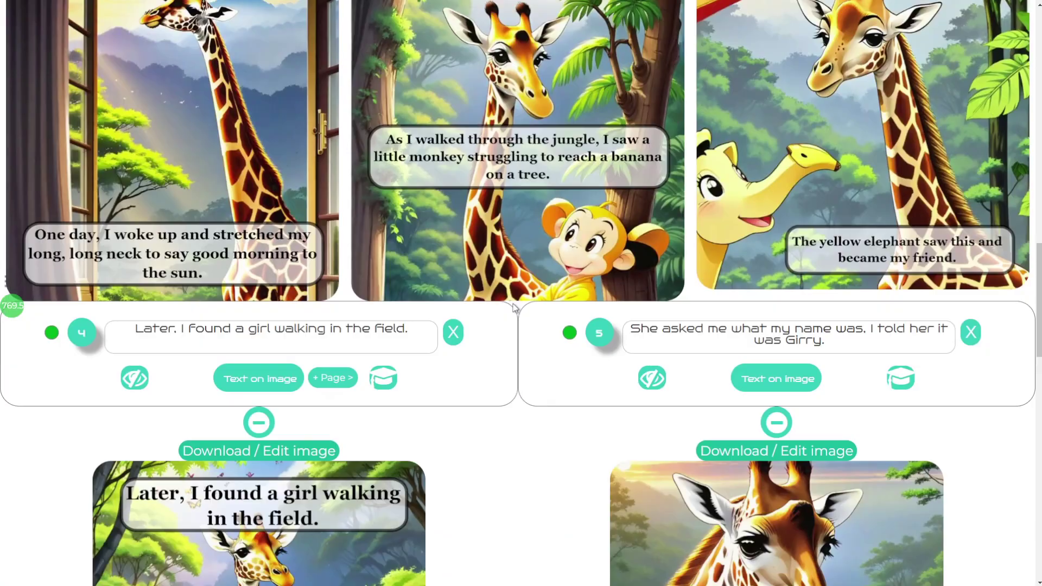
scroll(503, 333, up, 8)
scroll(503, 347, up, 10)
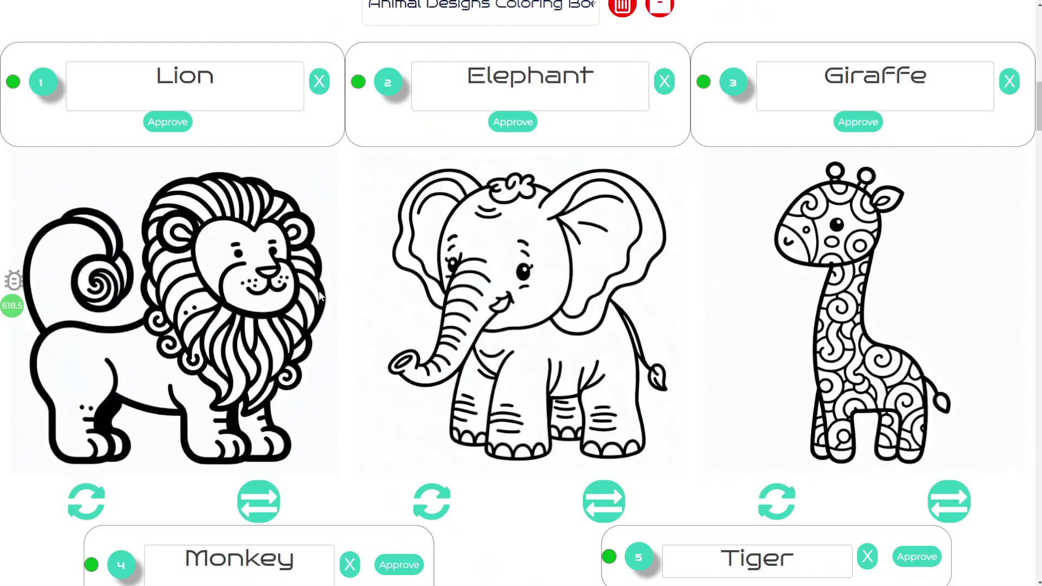
scroll(331, 312, up, 5)
scroll(335, 314, down, 15)
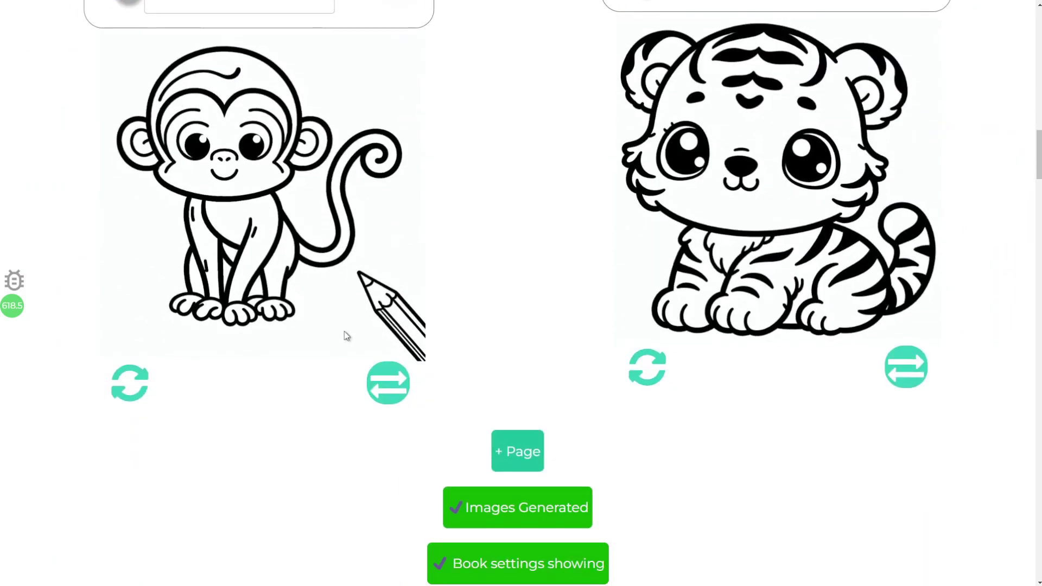
scroll(340, 361, up, 15)
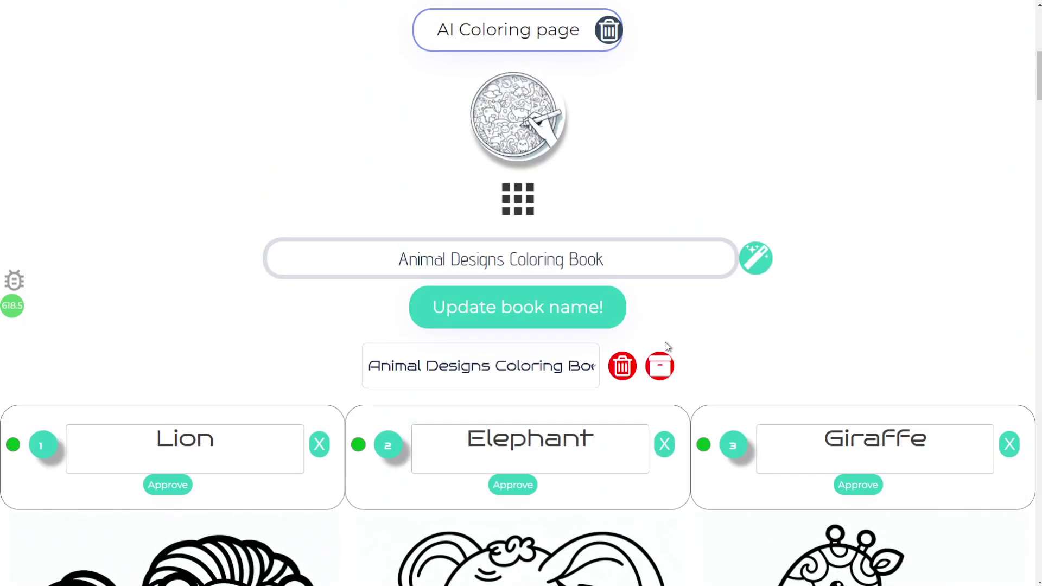
Set the coloring book's default author by entering a new first name and a last name, and save them
scroll(658, 346, down, 15)
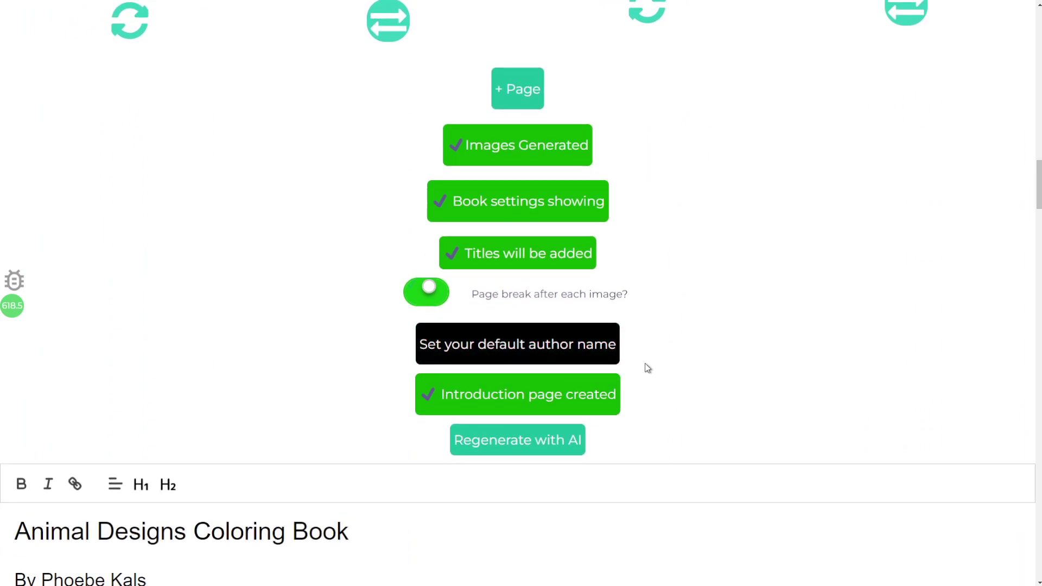
click(551, 344)
click(494, 165)
drag(494, 165, 568, 178)
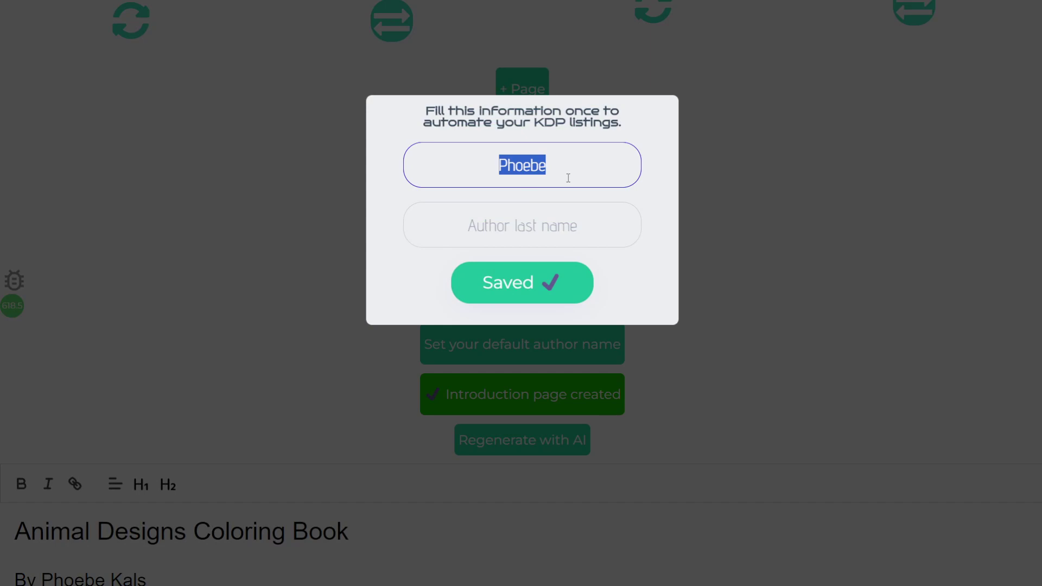
click(488, 231)
click(516, 184)
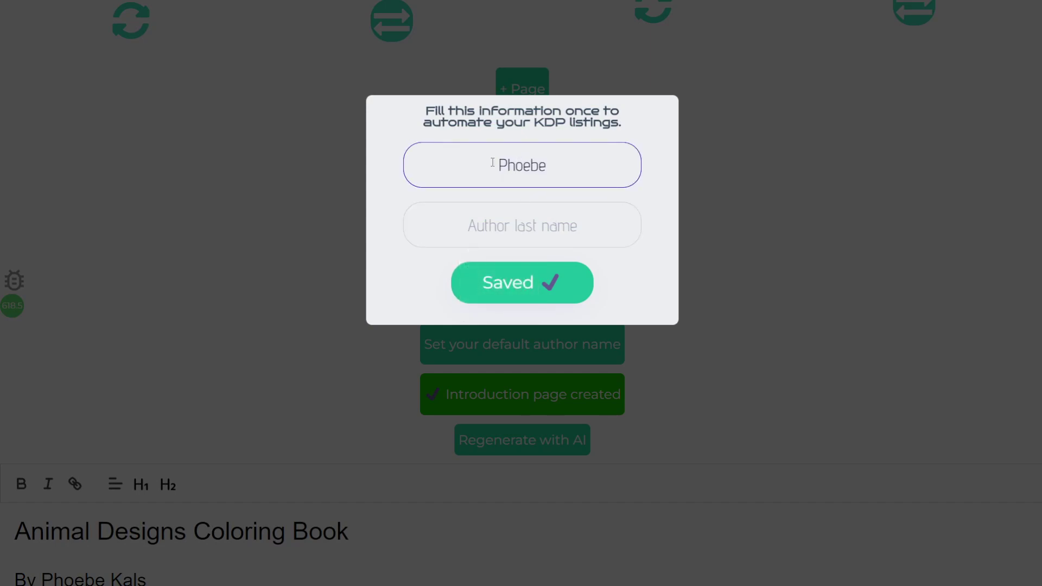
drag(492, 163, 568, 179)
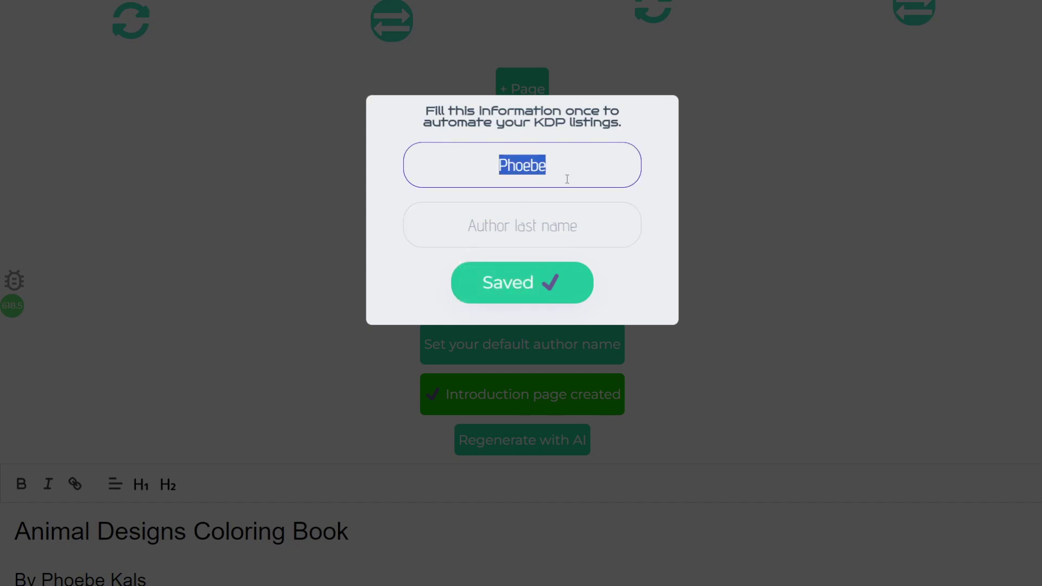
text(JOohnathan)
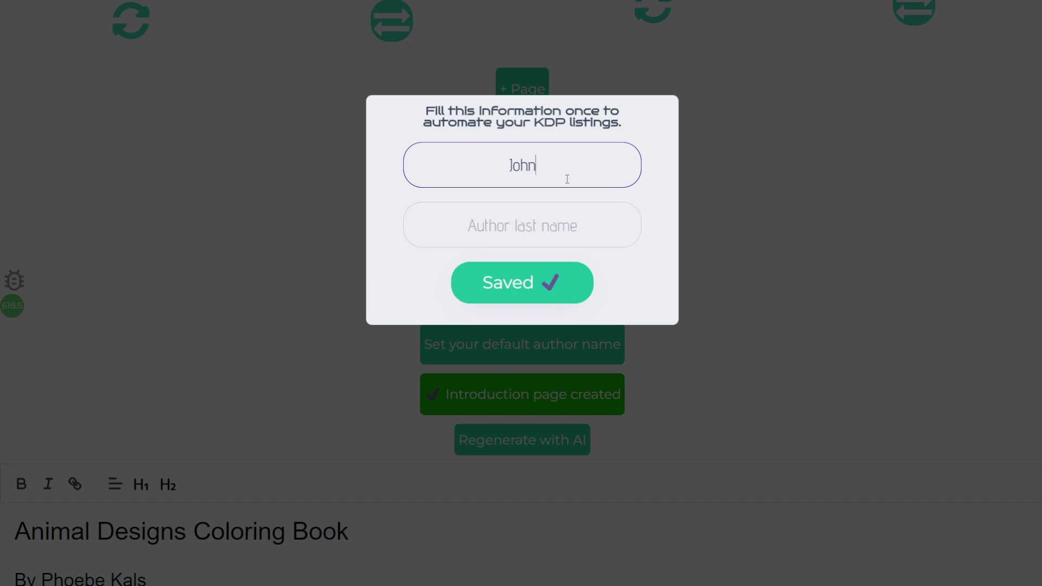
key(Tab)
text(Kals)
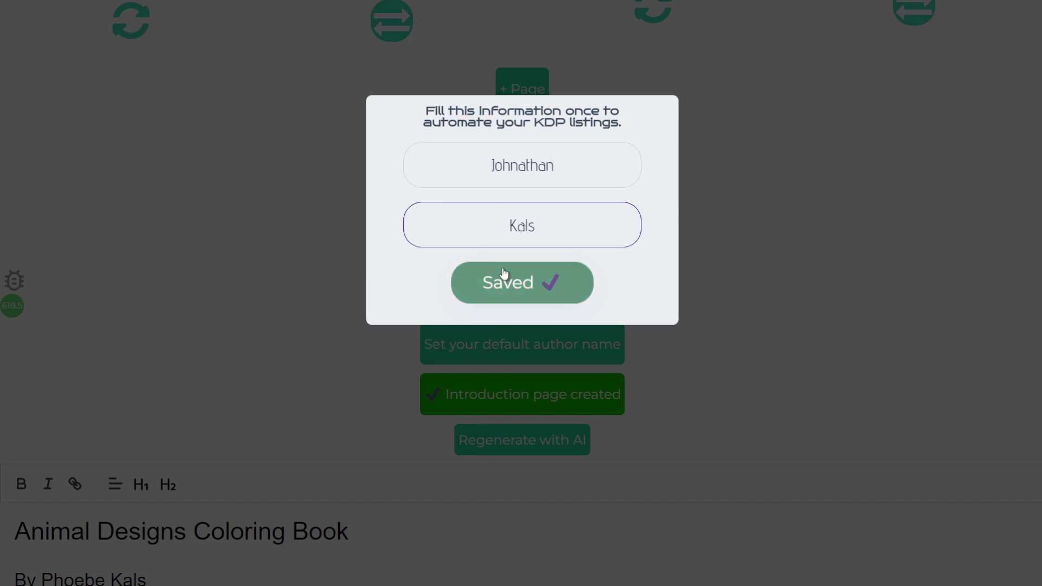
click(502, 286)
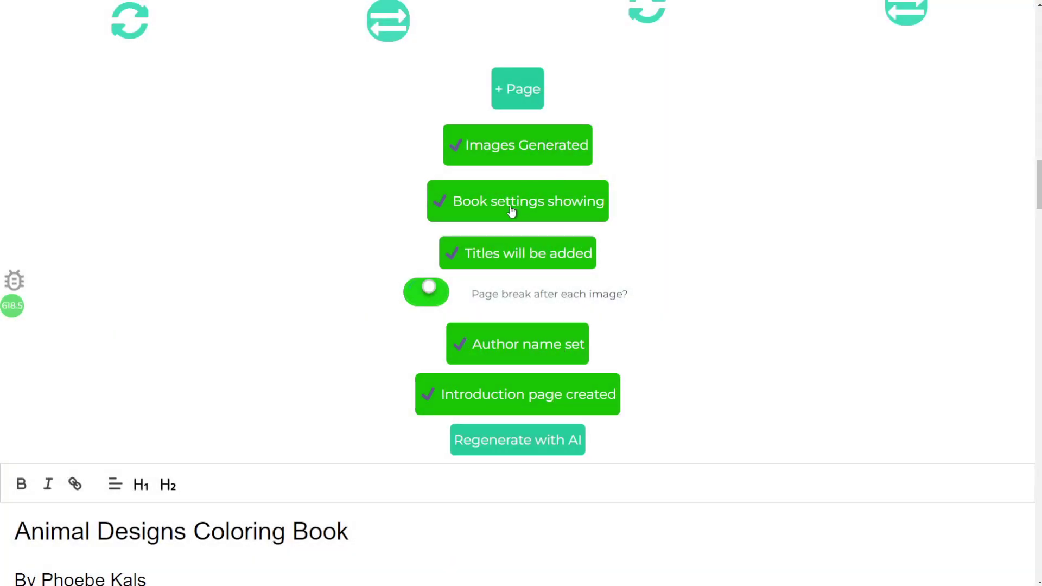
Regenerate the coloring book's introduction page with AI and check the title, author line and copyright line
scroll(323, 244, down, 4)
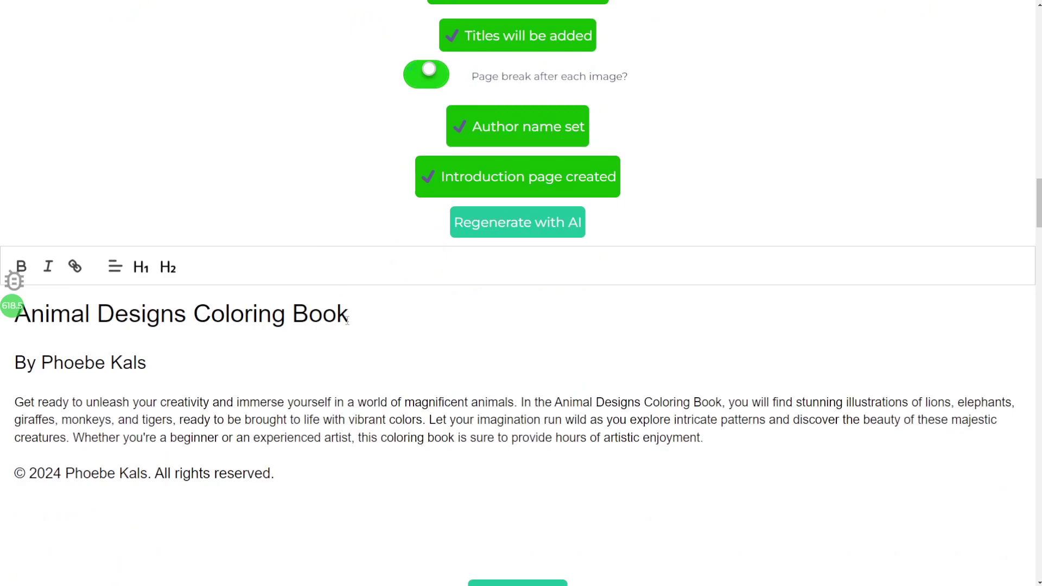
click(529, 226)
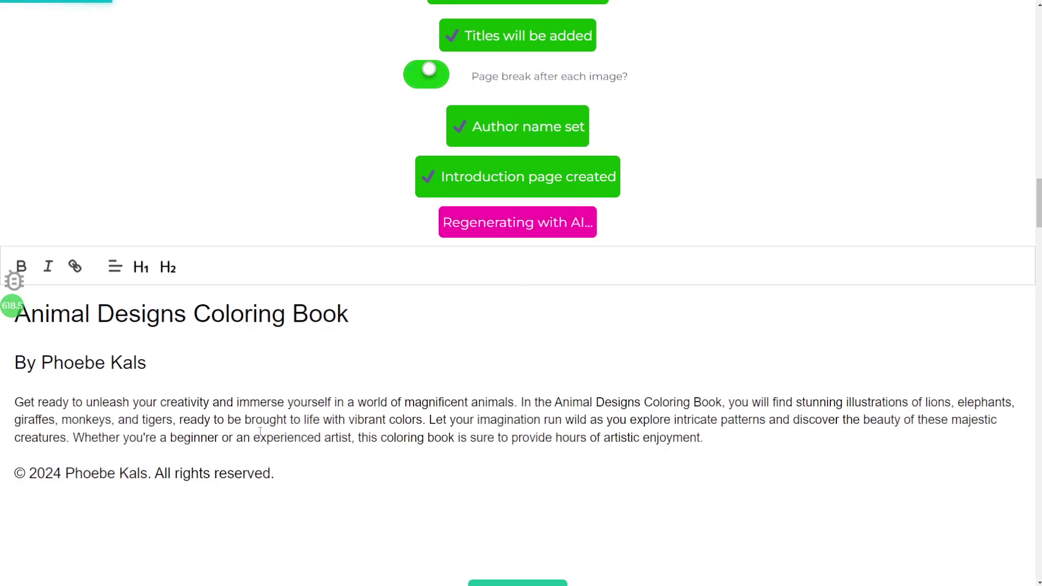
drag(198, 373, 45, 365)
click(43, 365)
drag(73, 315, 230, 473)
click(230, 474)
scroll(240, 468, down, 4)
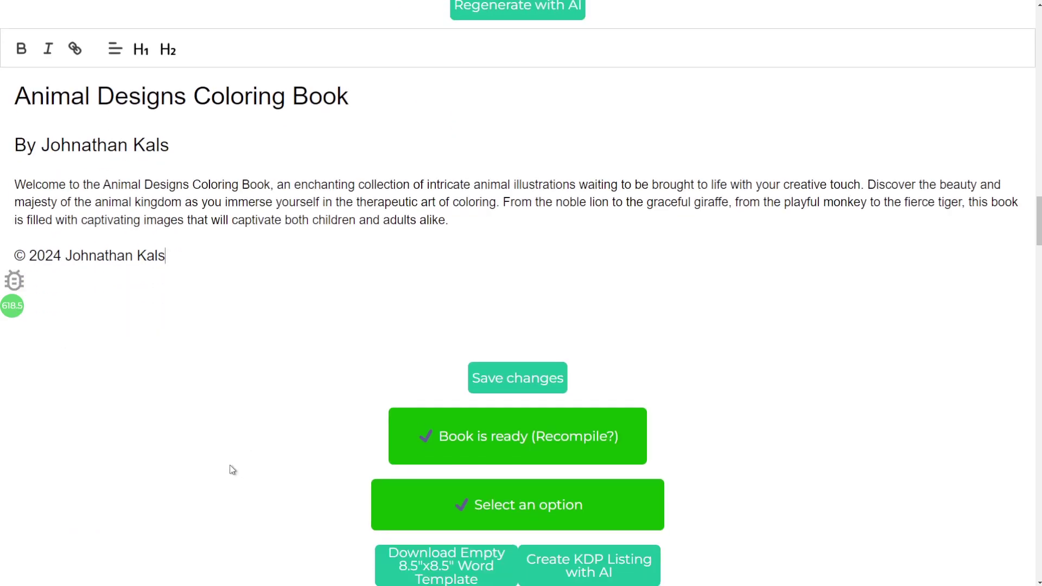
Examine the compiled coloring book's introduction and images, and the illustrated pages of the Screen Time Balancing children's book
scroll(391, 432, down, 12)
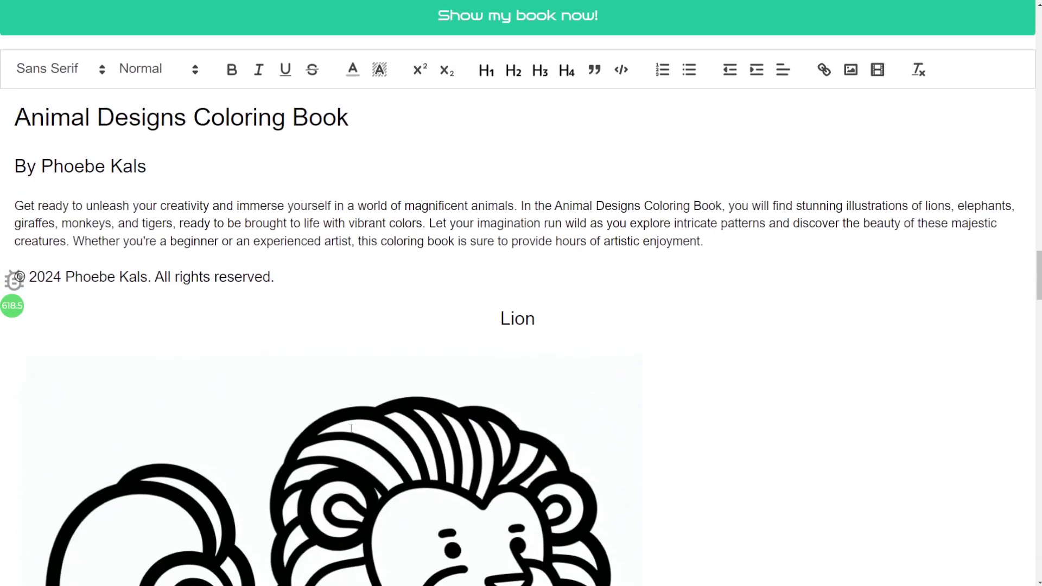
scroll(351, 428, down, 10)
scroll(354, 419, up, 11)
click(500, 393)
scroll(549, 407, down, 20)
scroll(607, 434, down, 18)
scroll(624, 434, up, 2)
drag(1038, 499, 1033, 48)
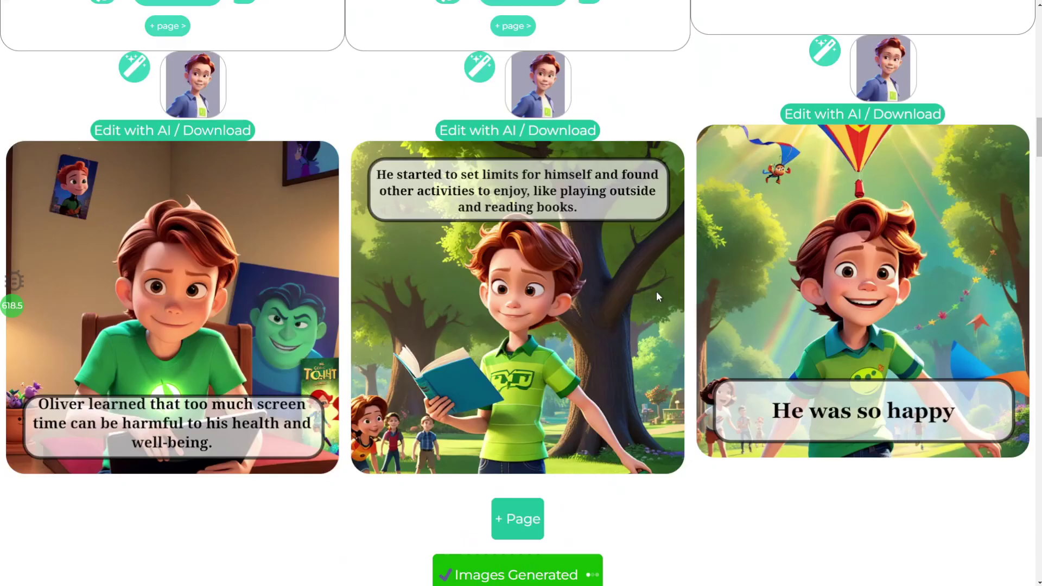
drag(1038, 135, 1034, 39)
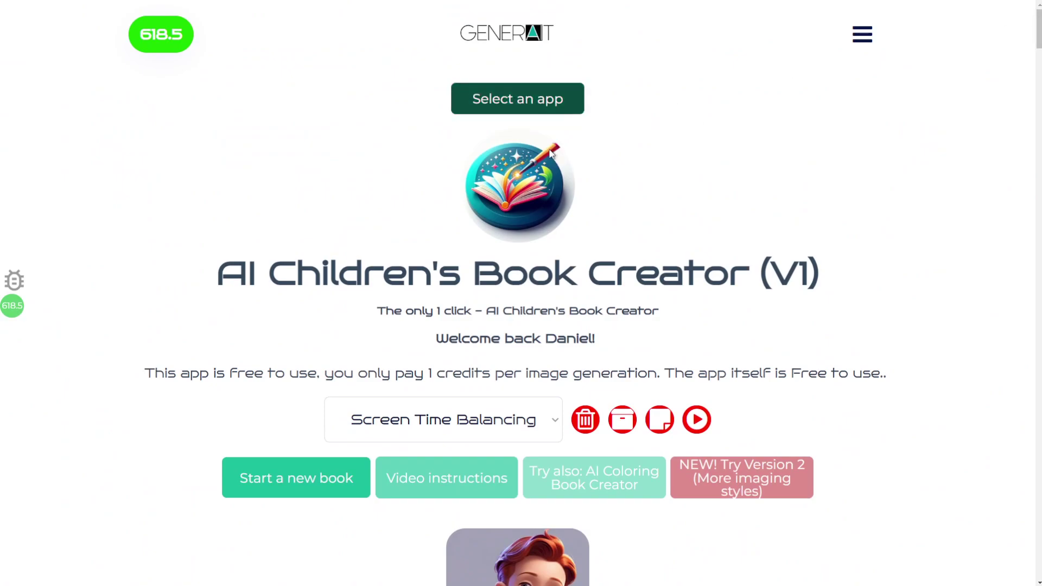
Open Children's Book Creator V1 from the book apps
click(461, 109)
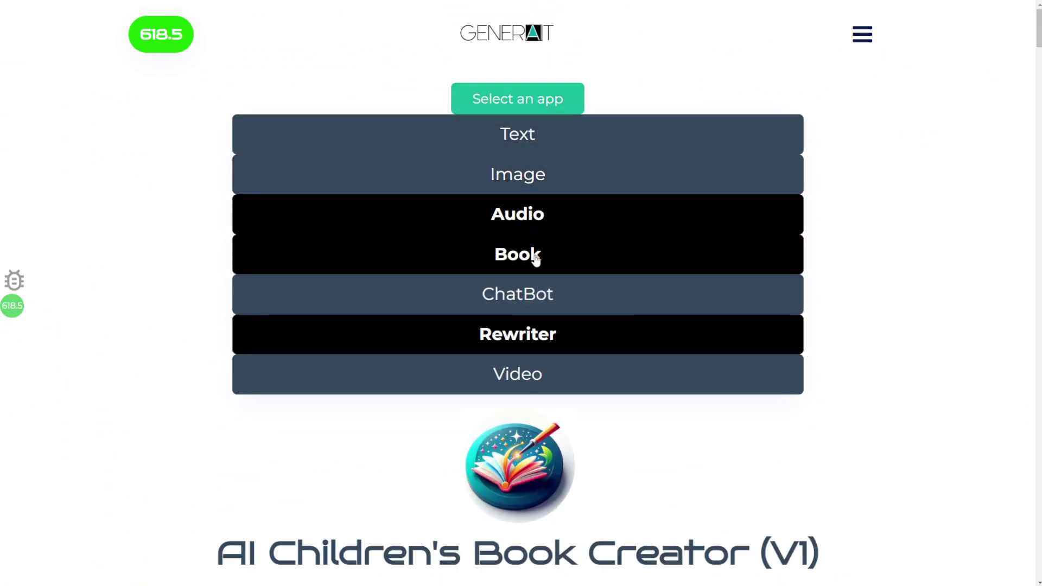
click(536, 259)
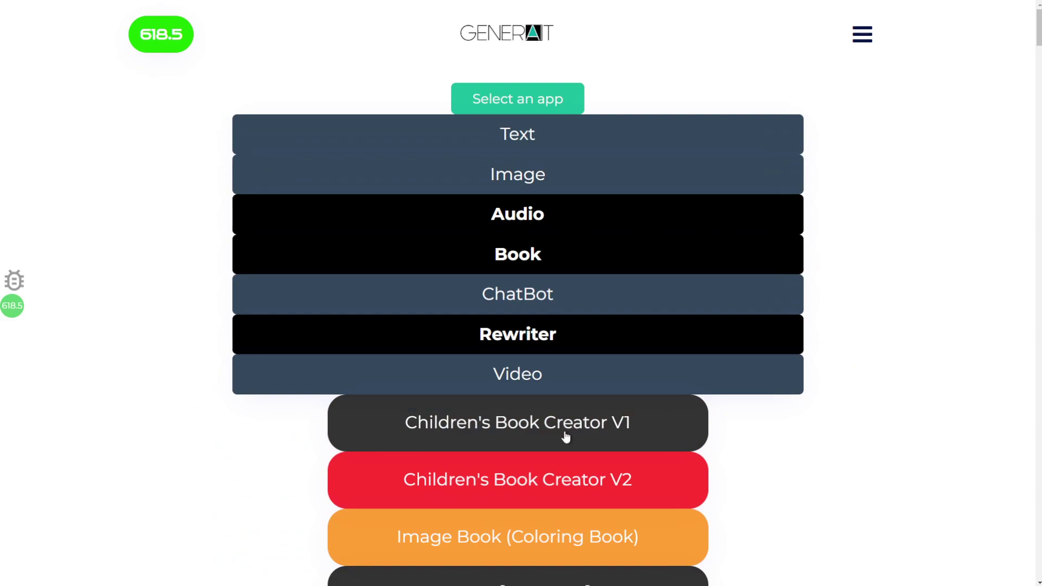
scroll(540, 479, down, 1)
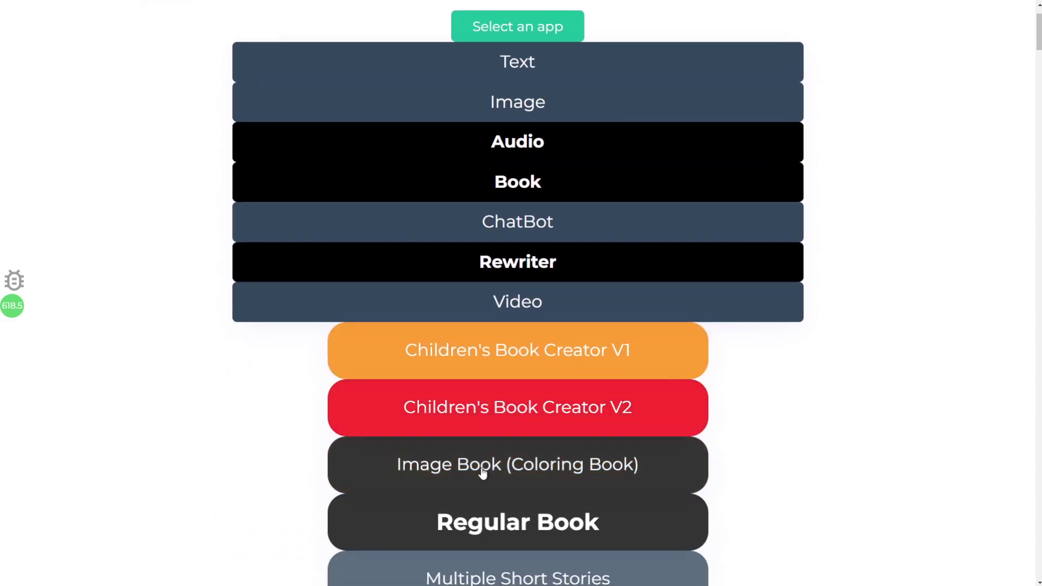
click(561, 335)
Look through the rewriter choices for page 1's text, including Custom change, Shorten Text and the grammar fix, and leave without rewriting
scroll(544, 79, down, 10)
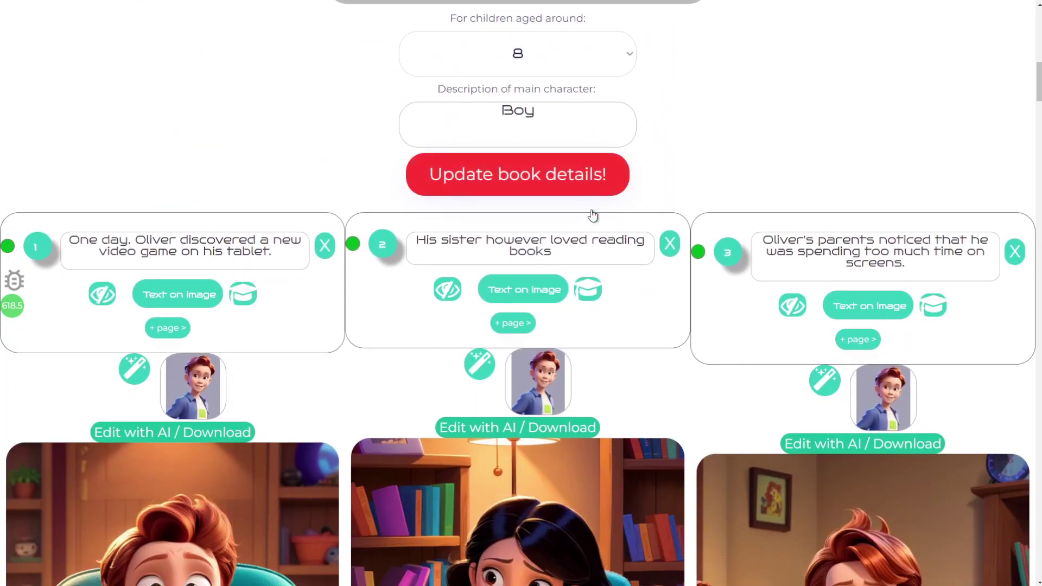
scroll(591, 209, down, 3)
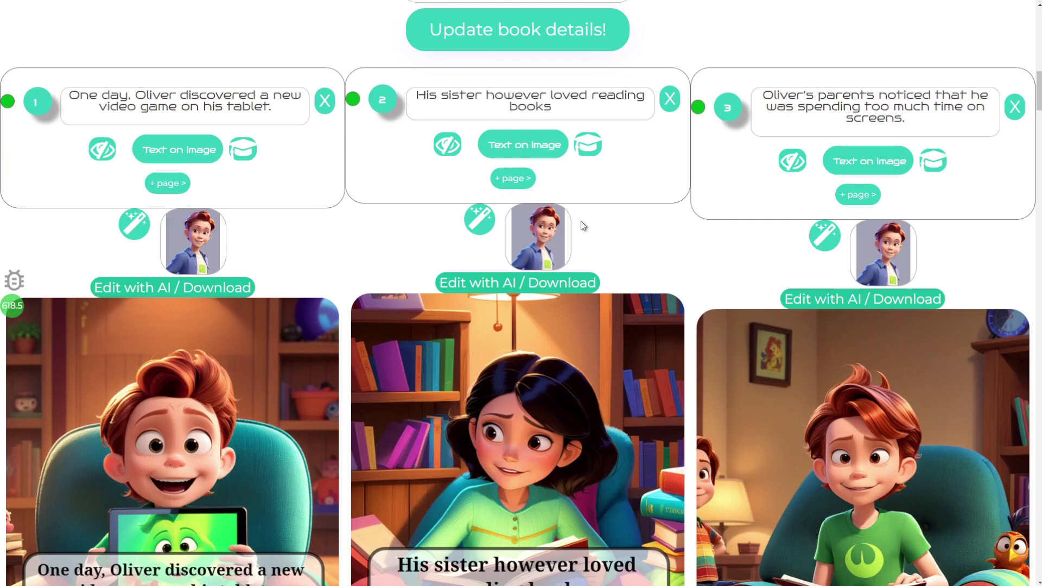
click(248, 156)
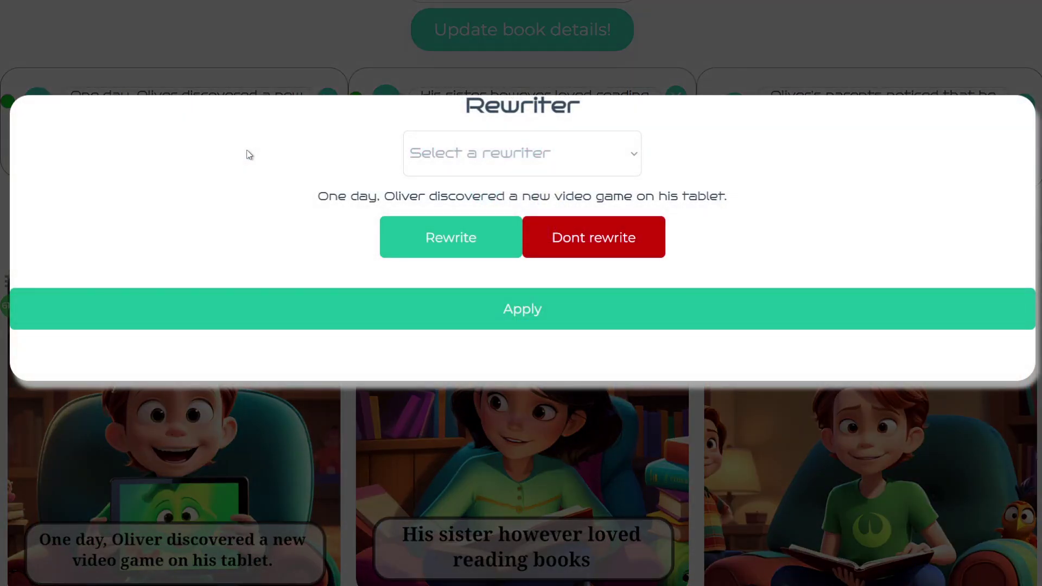
click(484, 163)
click(470, 252)
click(467, 218)
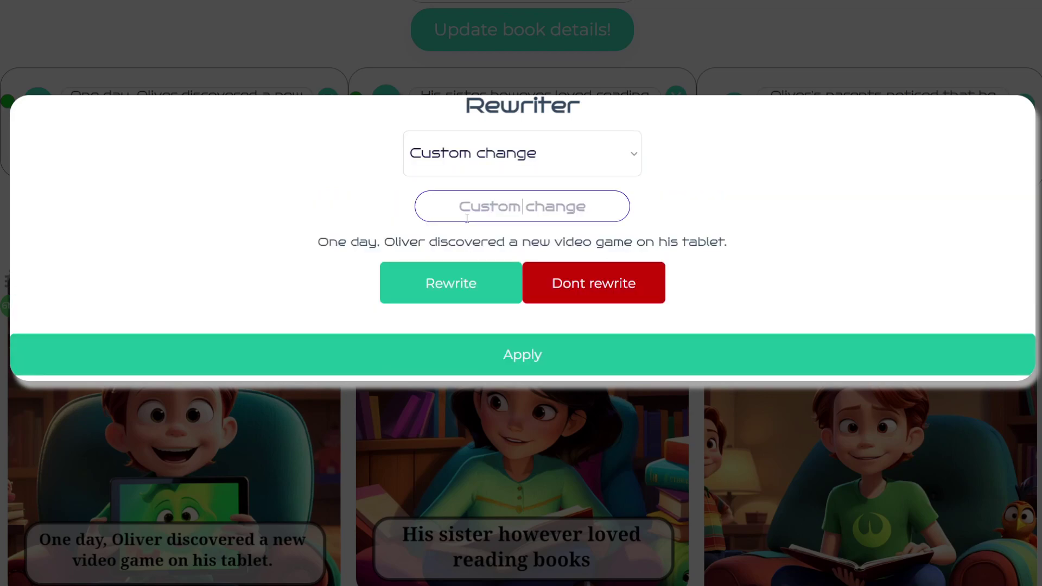
click(481, 163)
click(478, 202)
click(481, 162)
click(484, 219)
click(495, 163)
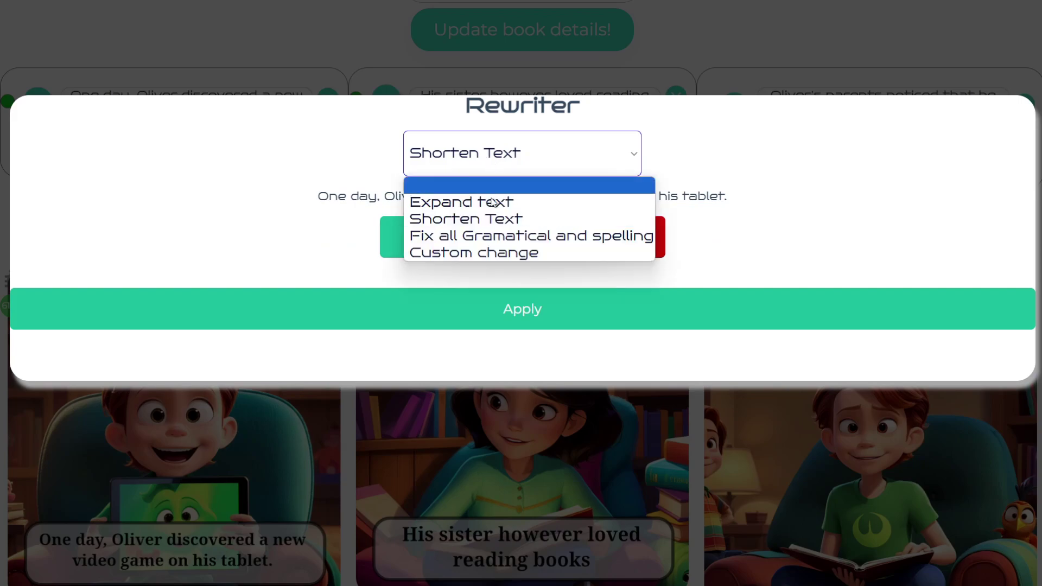
click(482, 235)
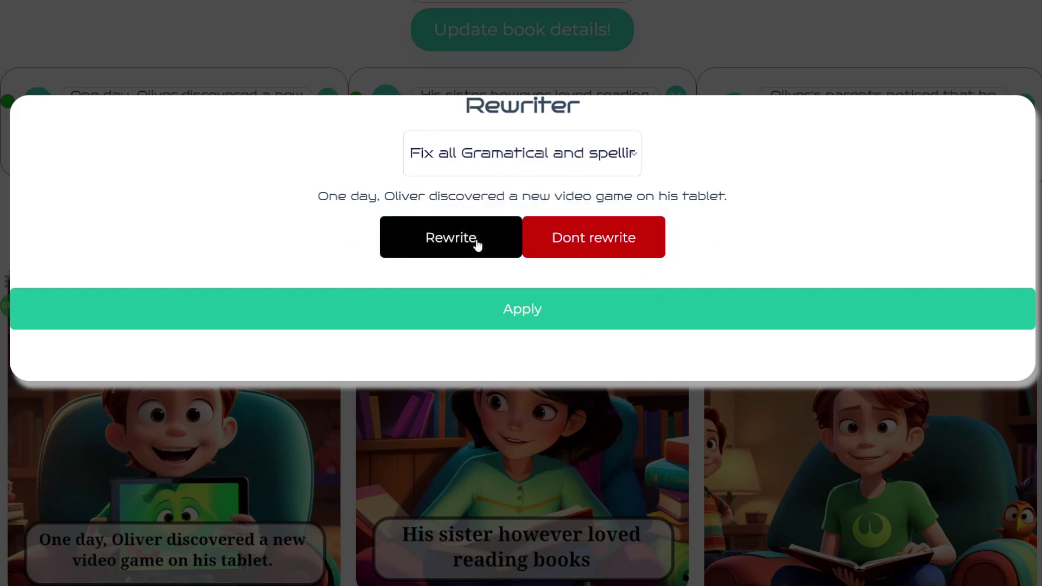
click(571, 245)
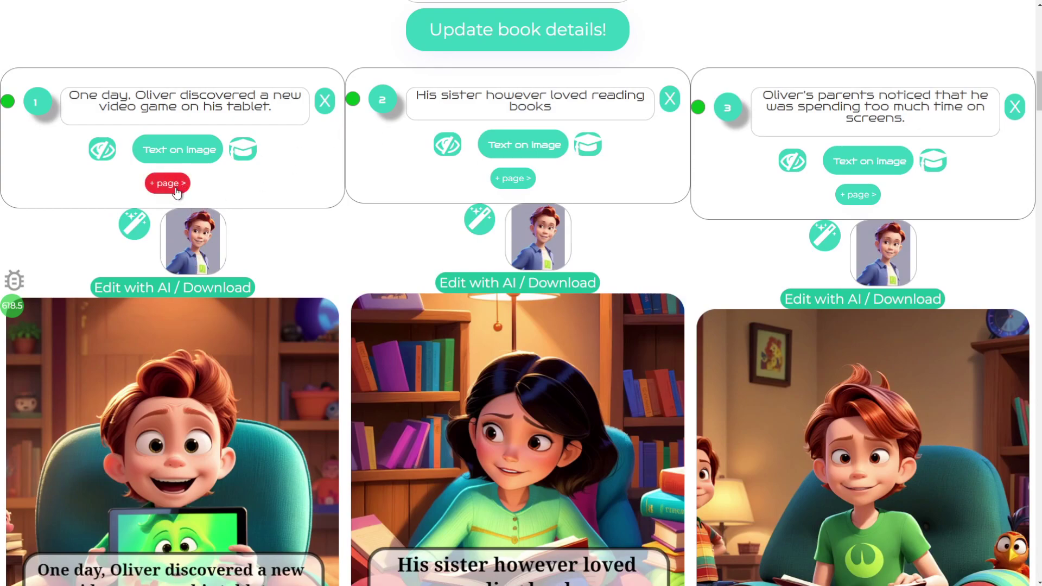
Cut "discovered a new video game on his tablet." out of page 1's text and save the page
drag(275, 112, 172, 95)
key(ctrl+c)
key(BackSpace)
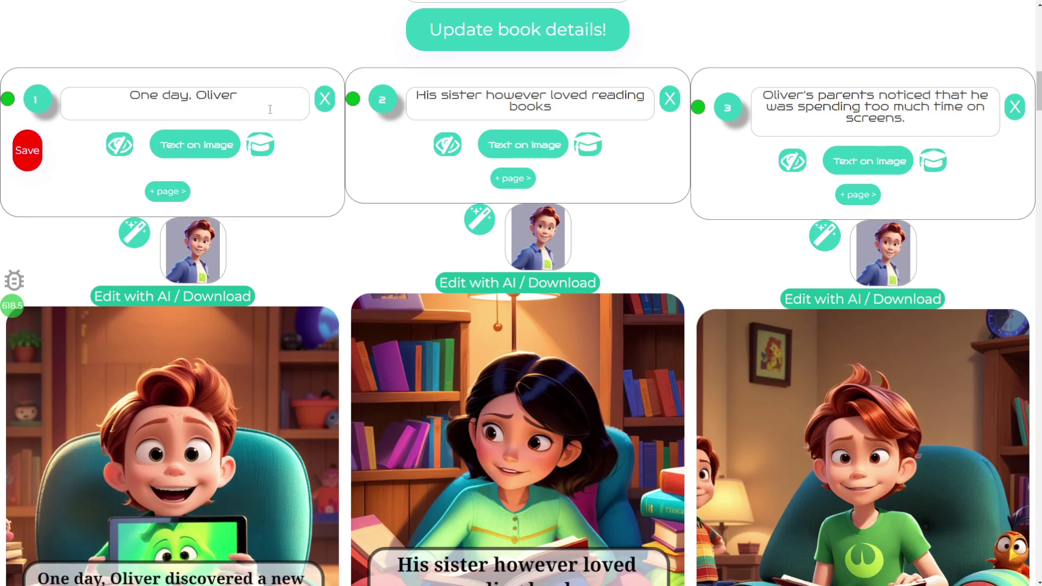
click(27, 151)
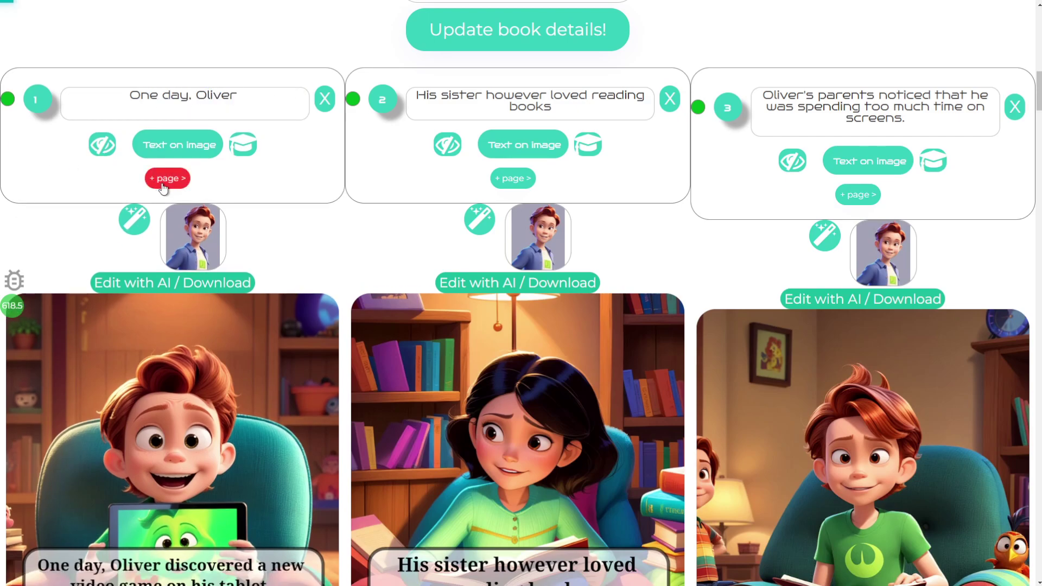
Add a page after page 1, paste "discovered a new video game on his tablet." as its saved text, and generate its image
click(166, 182)
click(451, 104)
key(ctrl+v)
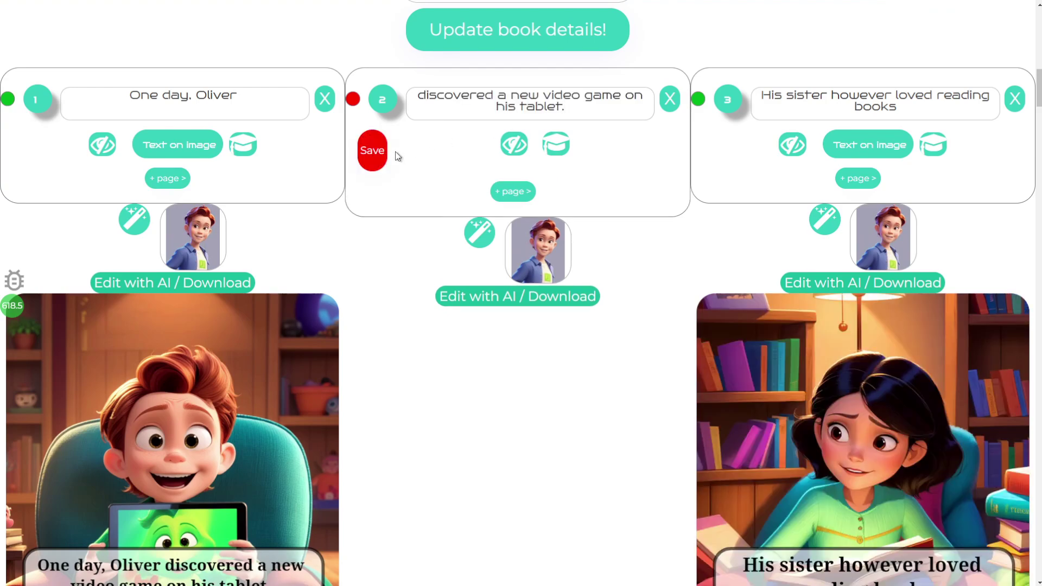
click(379, 155)
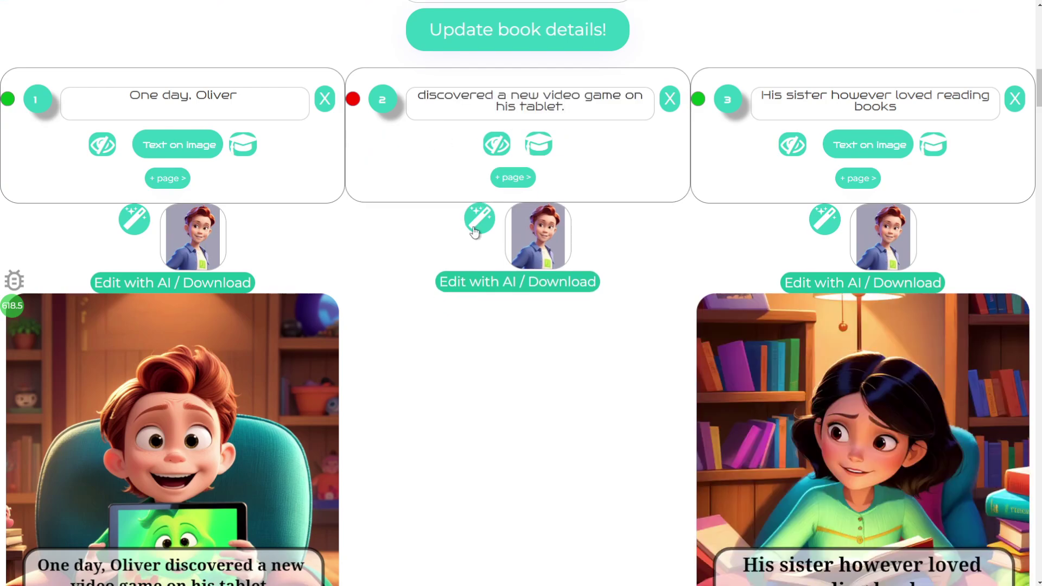
click(506, 283)
Open page 1's image in the AI editor for filling brushed areas
scroll(326, 233, down, 1)
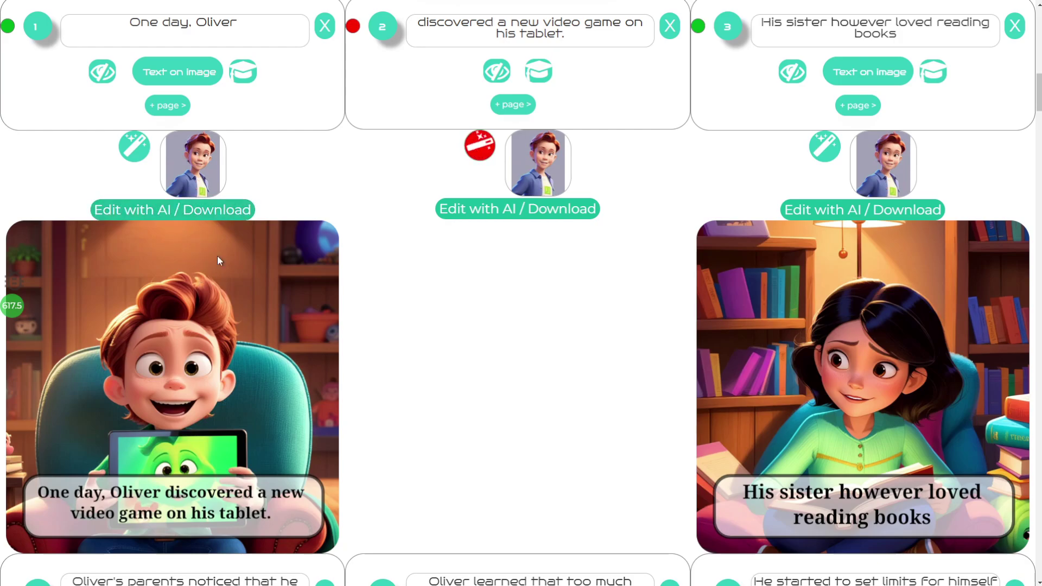
click(179, 212)
click(485, 242)
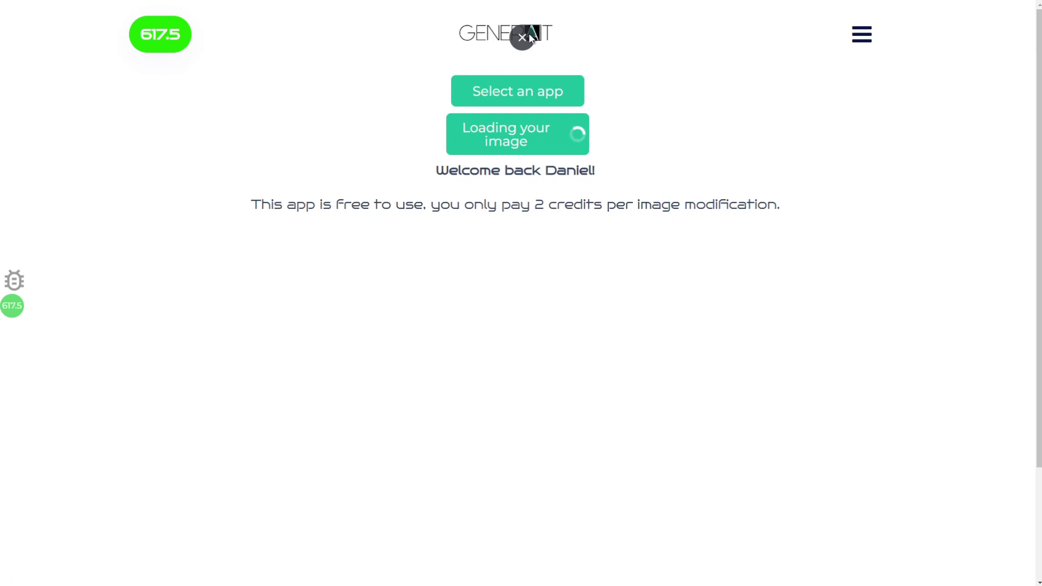
scroll(692, 224, down, 3)
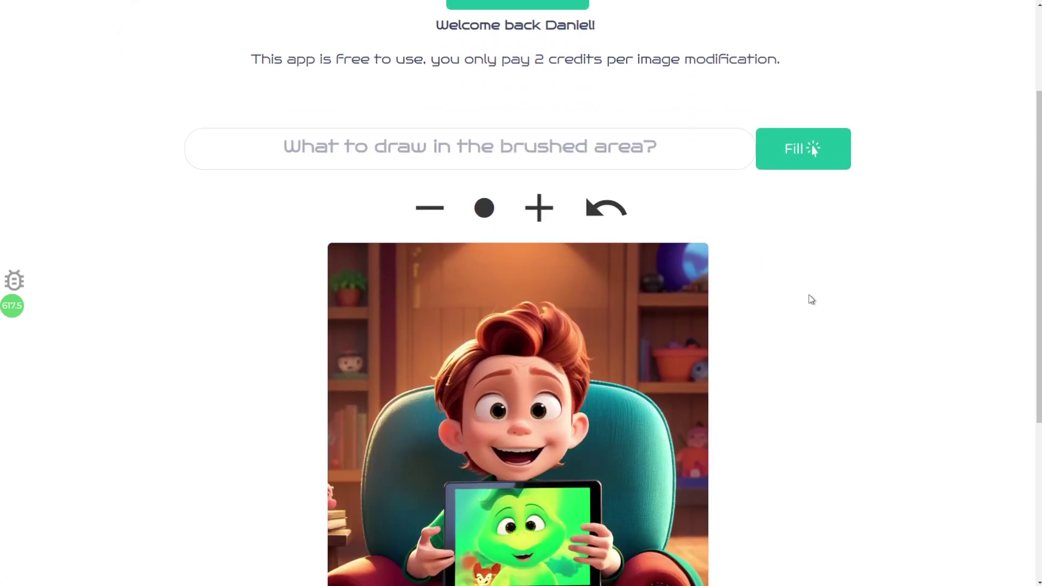
Enlarge the brush and paint over the boy's mouth and the forehead with the eyebrows in page 1's image
click(538, 219)
click(538, 219)
click(537, 220)
click(415, 217)
click(415, 217)
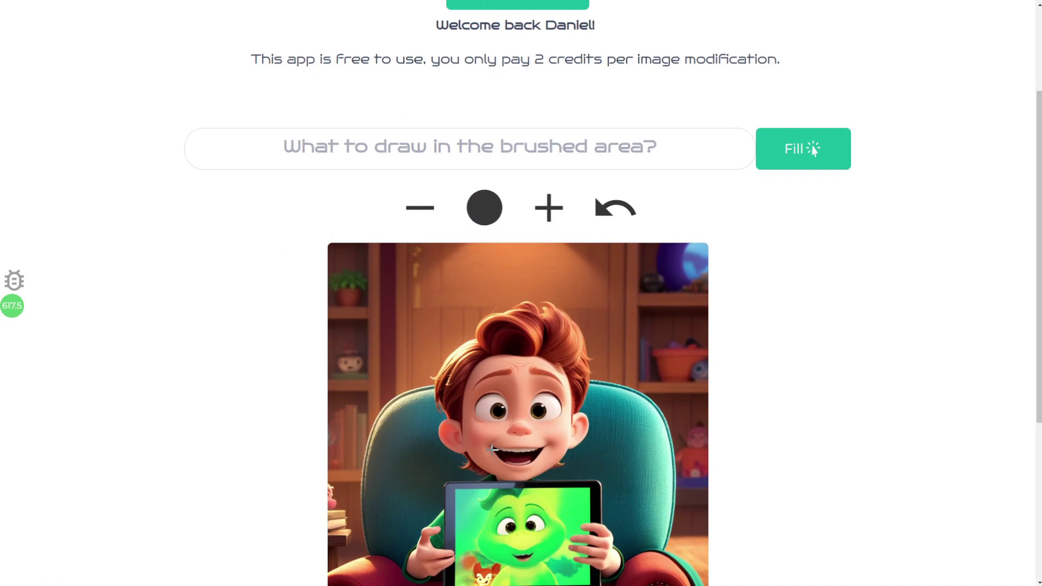
drag(494, 450, 540, 451)
drag(477, 386, 562, 379)
Fill the brushed areas of the boy's face using the prompt "Sad face"
click(470, 152)
text(Sad )
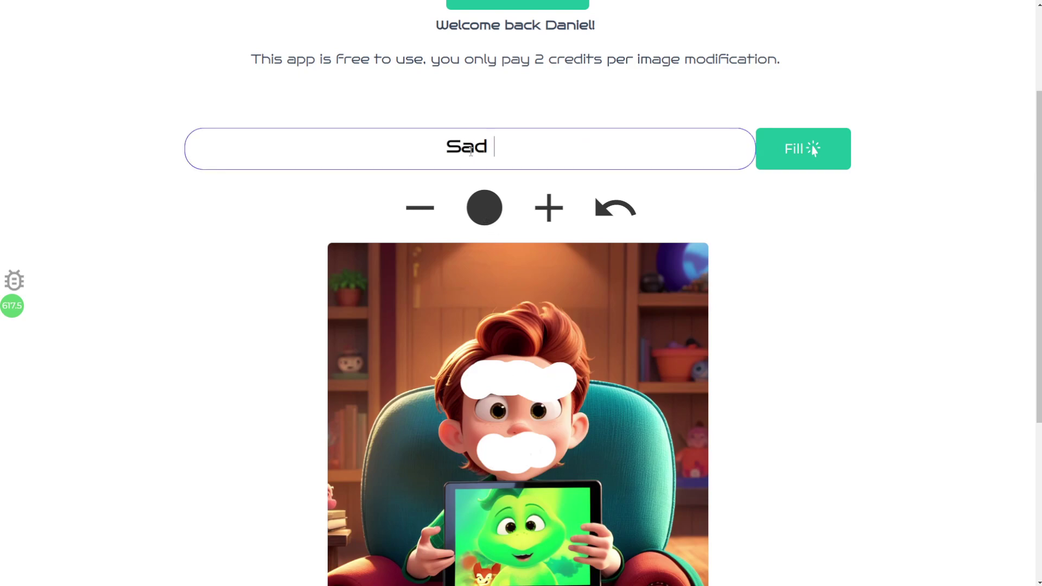
text(Face)
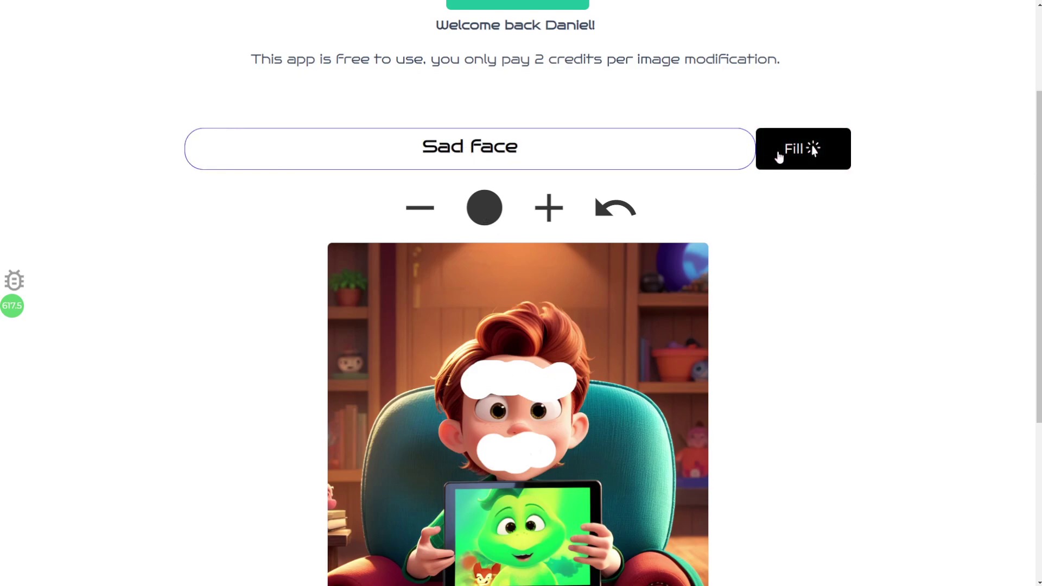
click(780, 152)
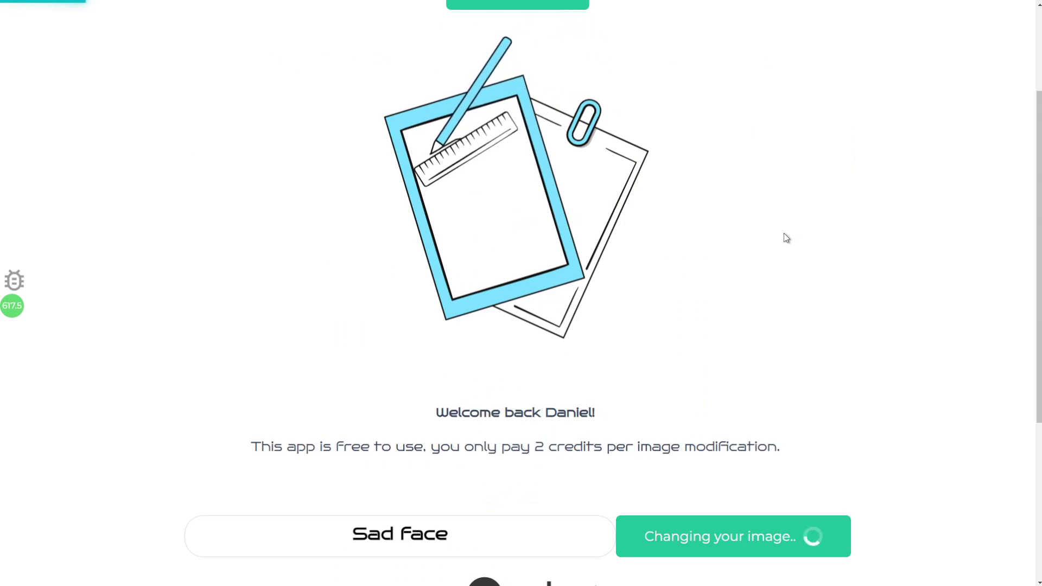
scroll(784, 232, down, 4)
scroll(785, 284, down, 1)
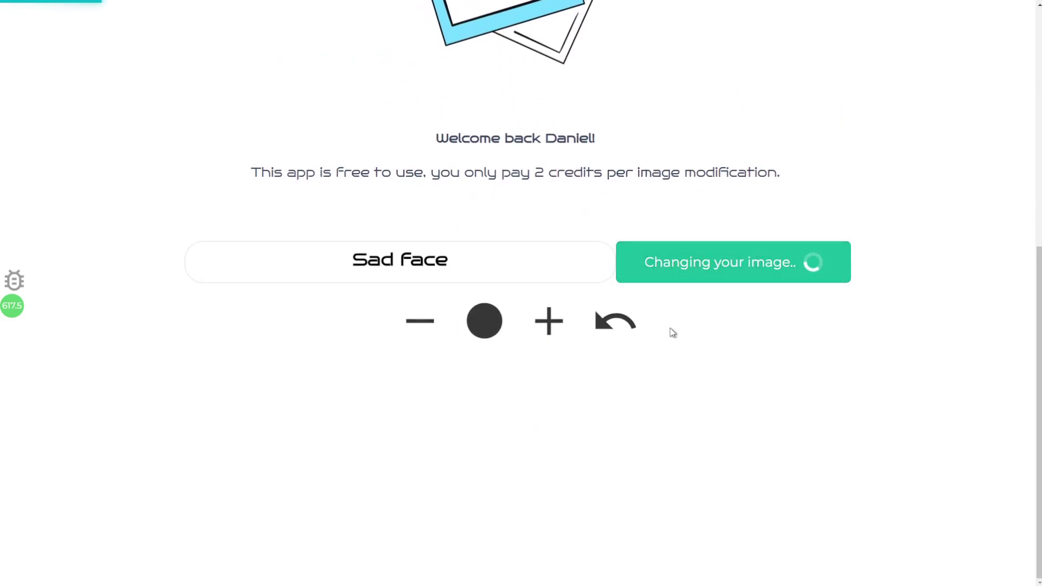
scroll(684, 361, up, 6)
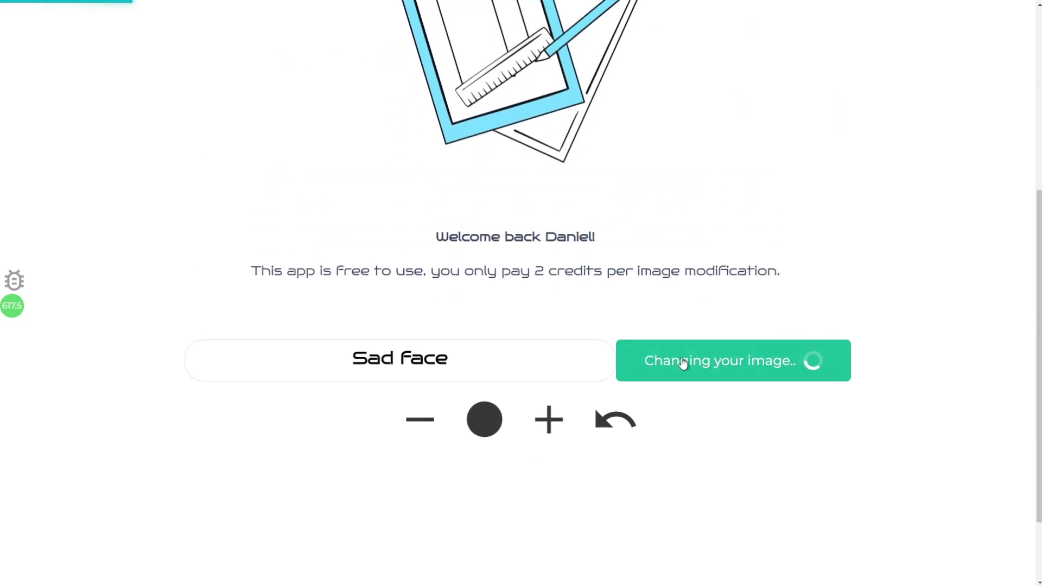
scroll(682, 363, down, 6)
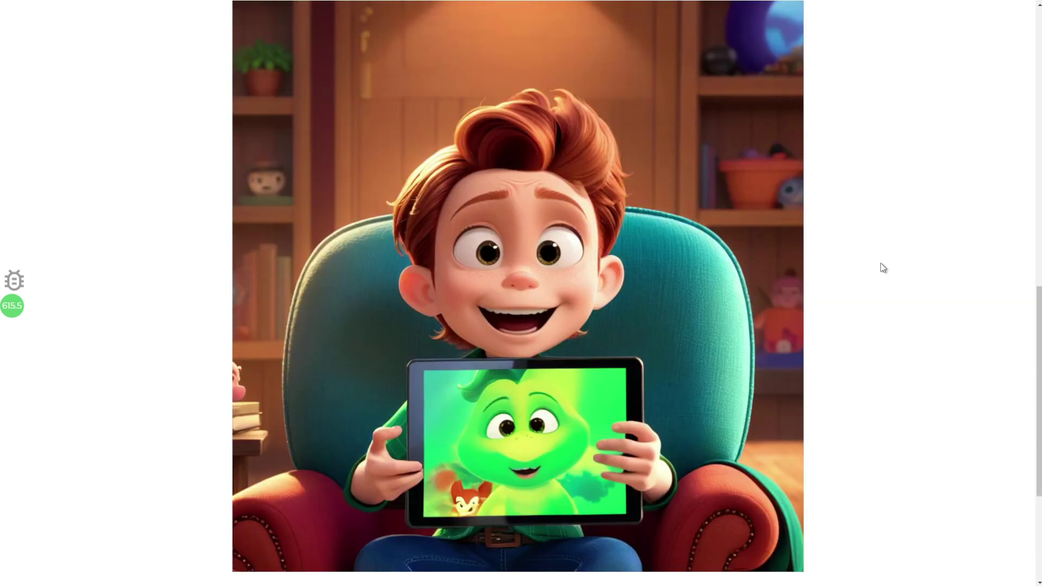
Regenerate the filled image of the boy, check his expression, and save the new version to the story
scroll(505, 307, down, 4)
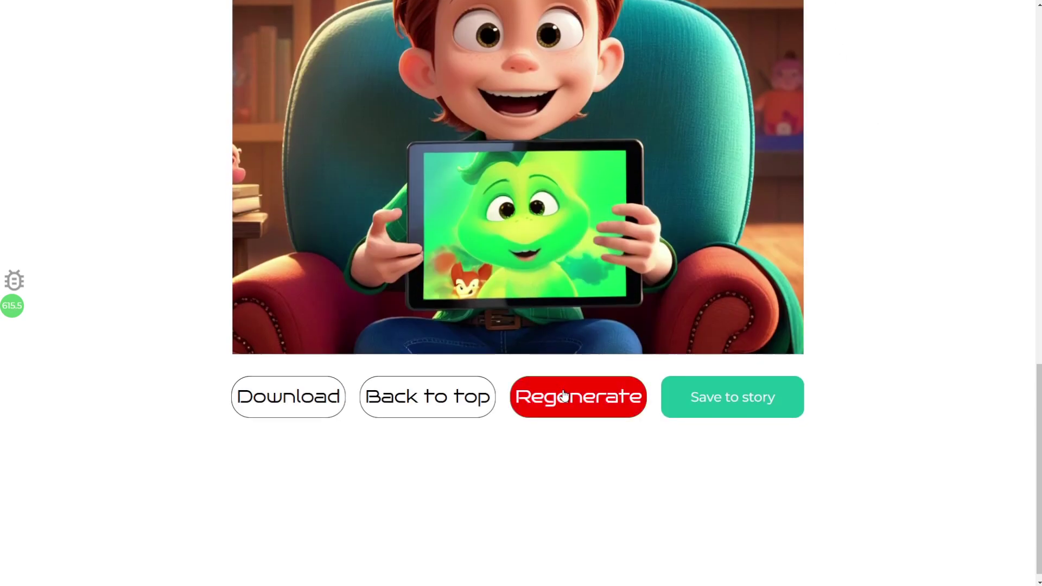
click(567, 407)
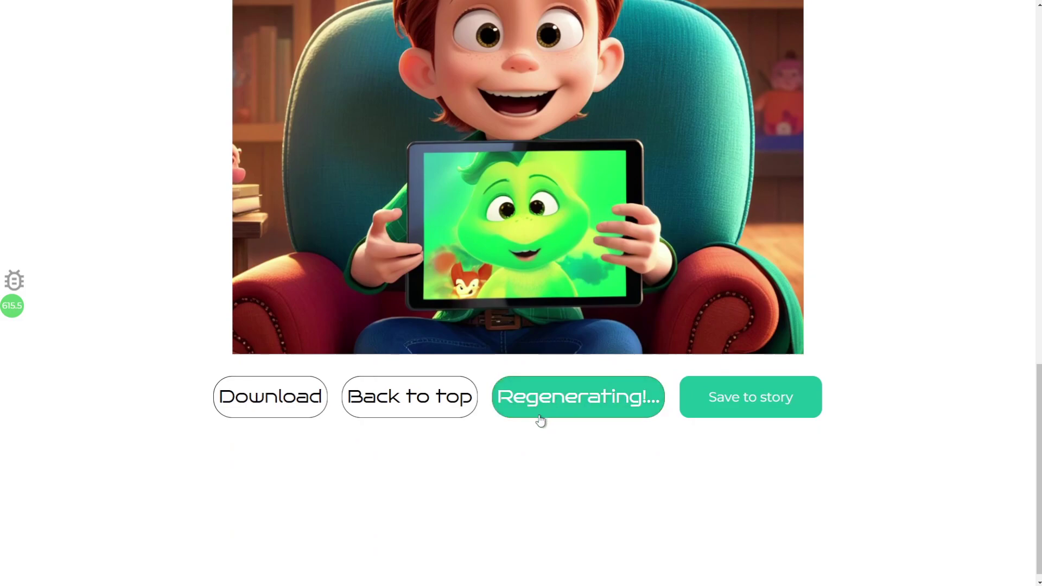
scroll(540, 419, up, 3)
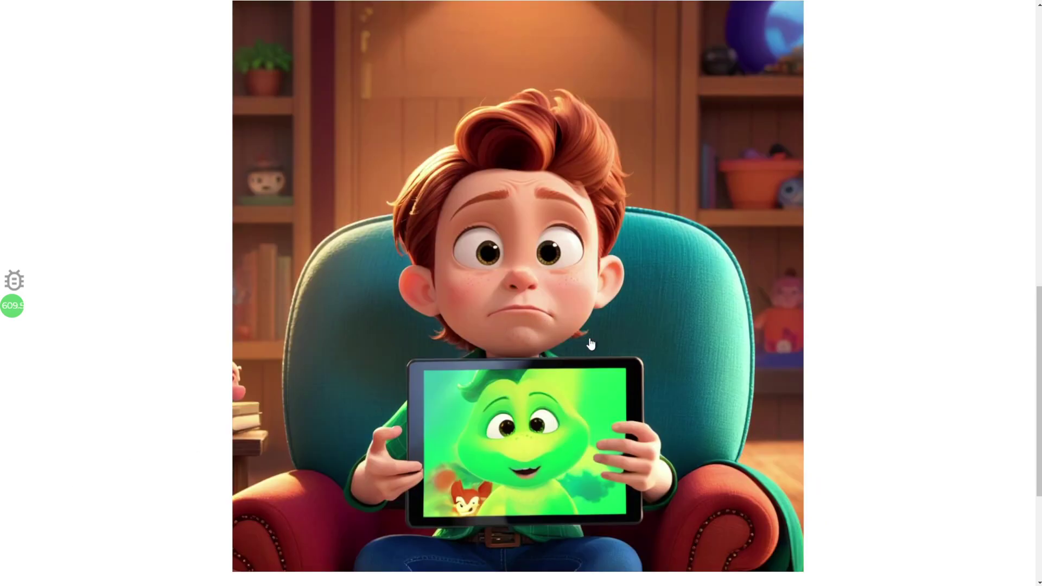
scroll(782, 466, down, 4)
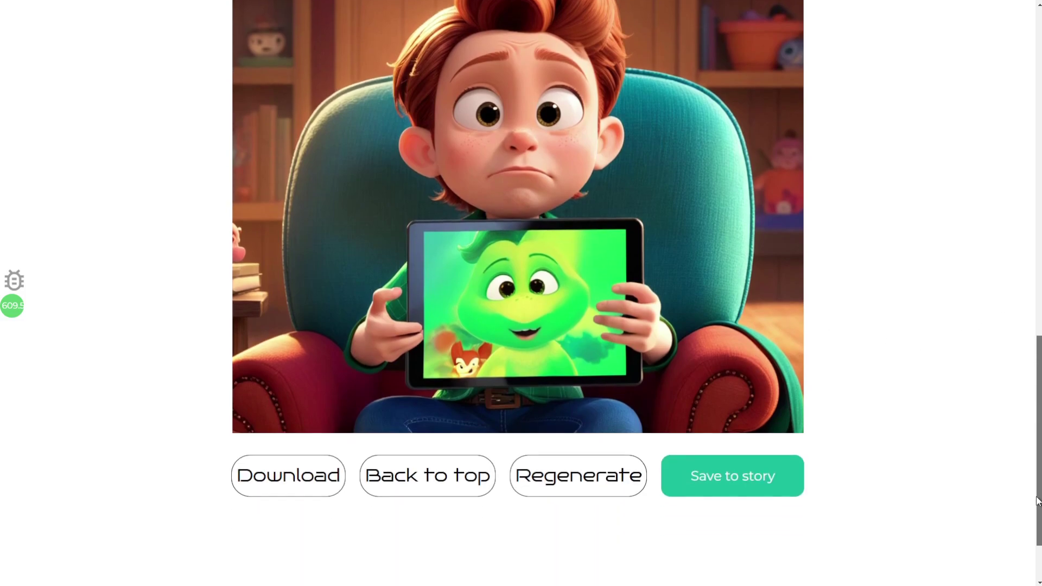
click(712, 430)
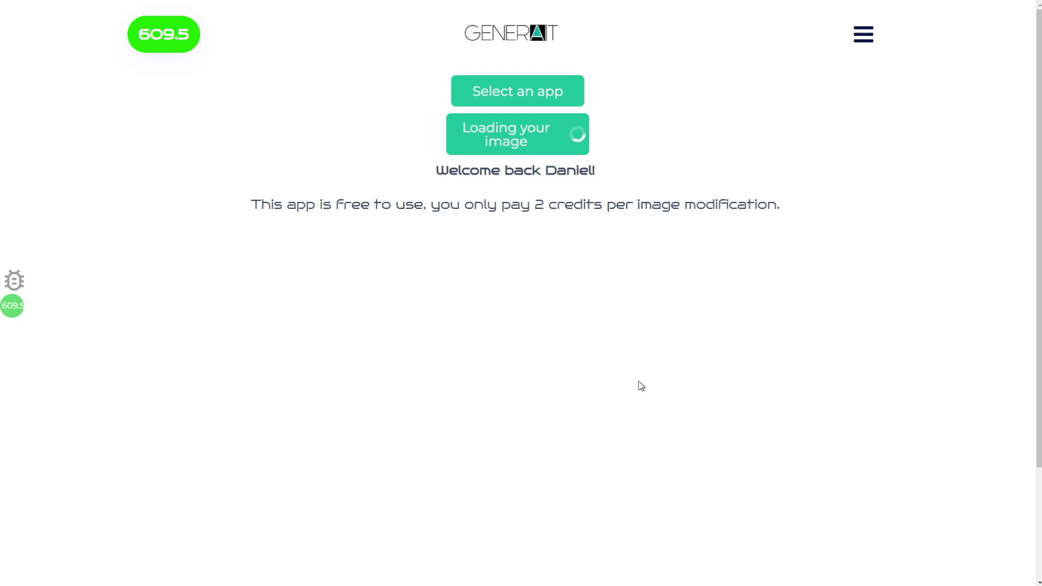
Brush over the boy's two pupils and fill them using the prompt "blue eyes"
scroll(765, 337, down, 3)
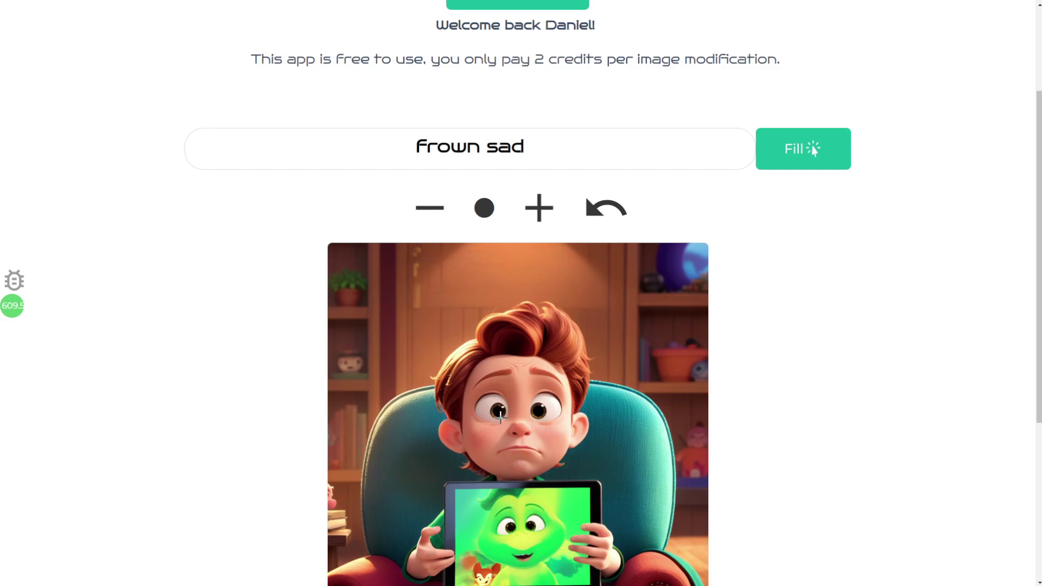
drag(498, 412, 537, 410)
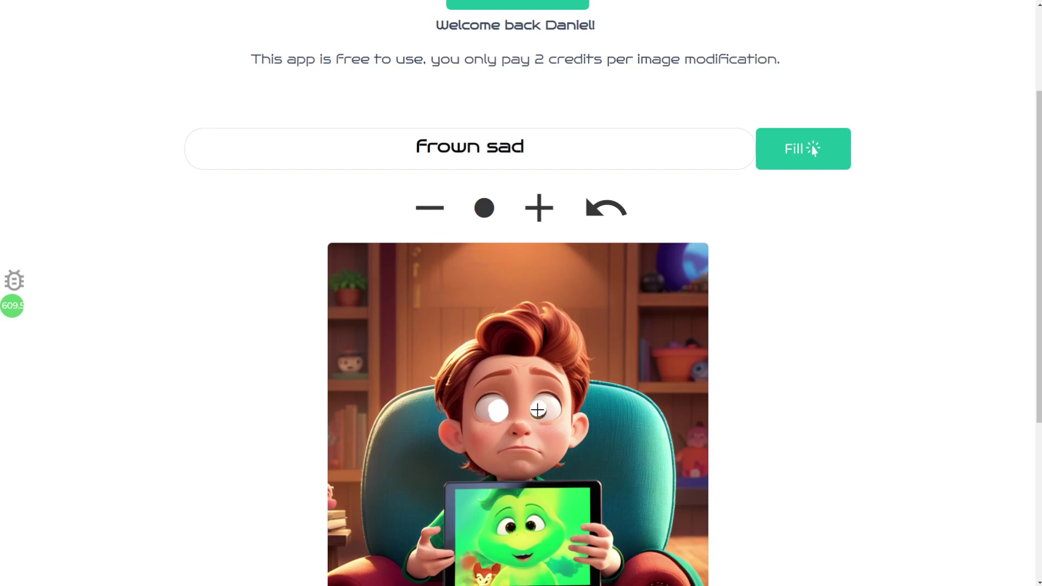
click(499, 161)
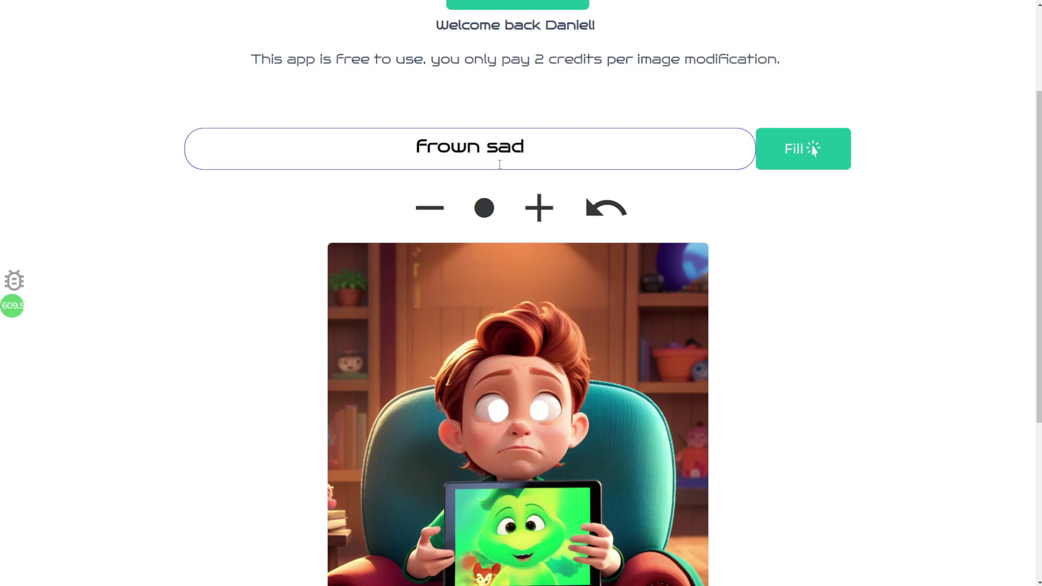
key(ctrl+a)
text(Brown)
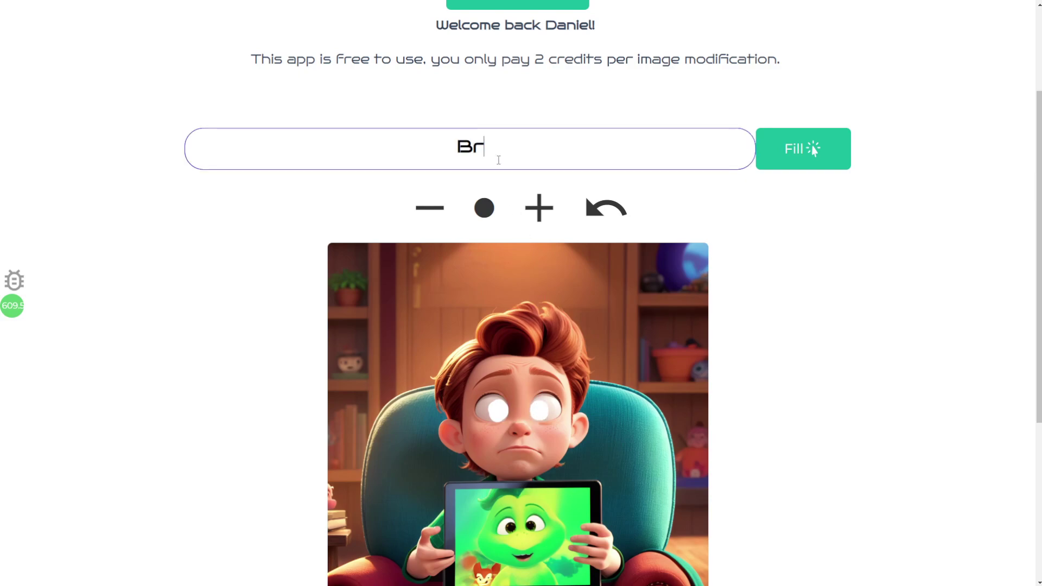
key(ctrl+a)
text(blue eyes)
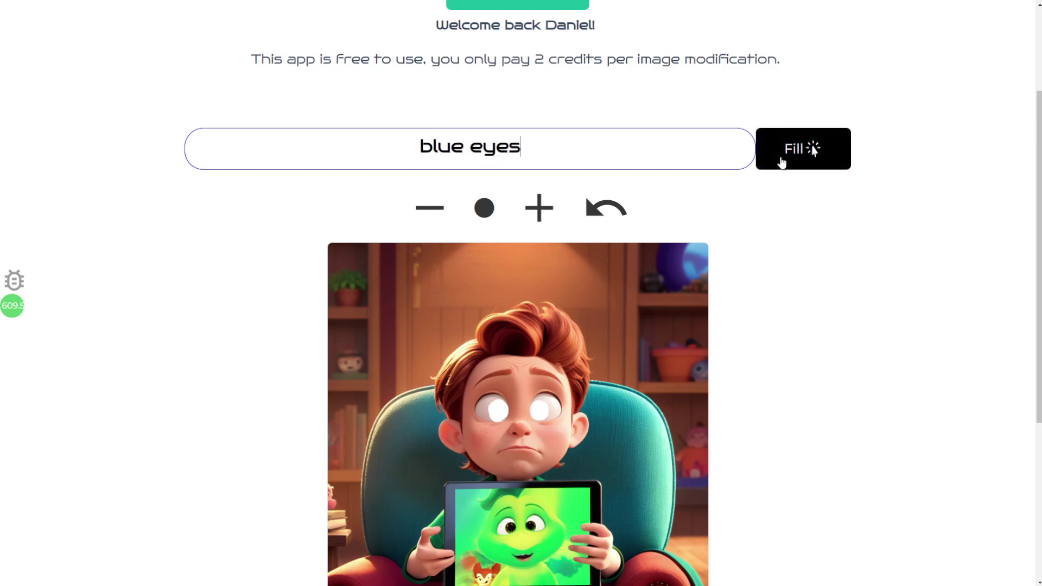
click(782, 162)
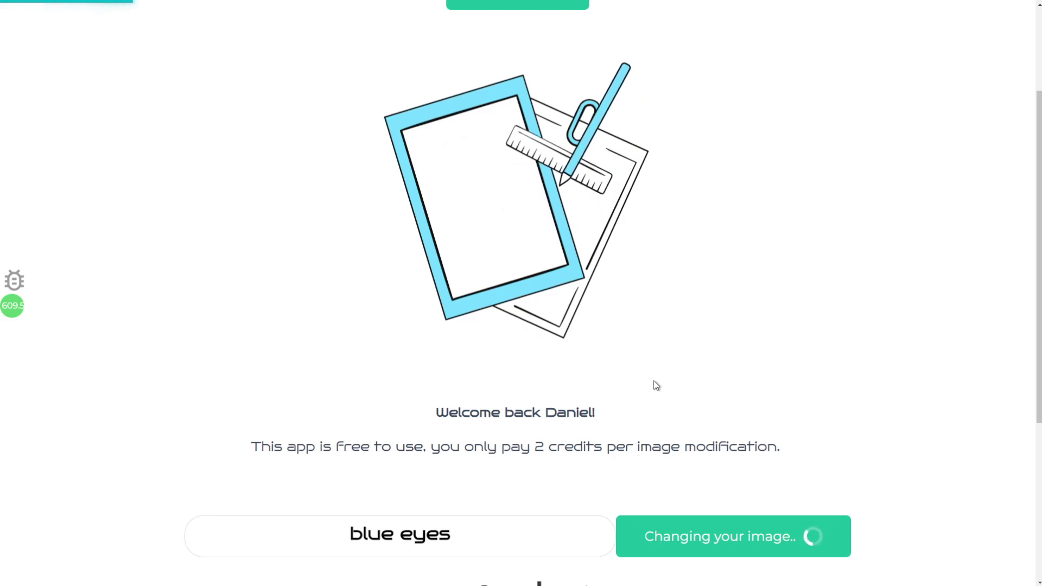
scroll(597, 402, down, 5)
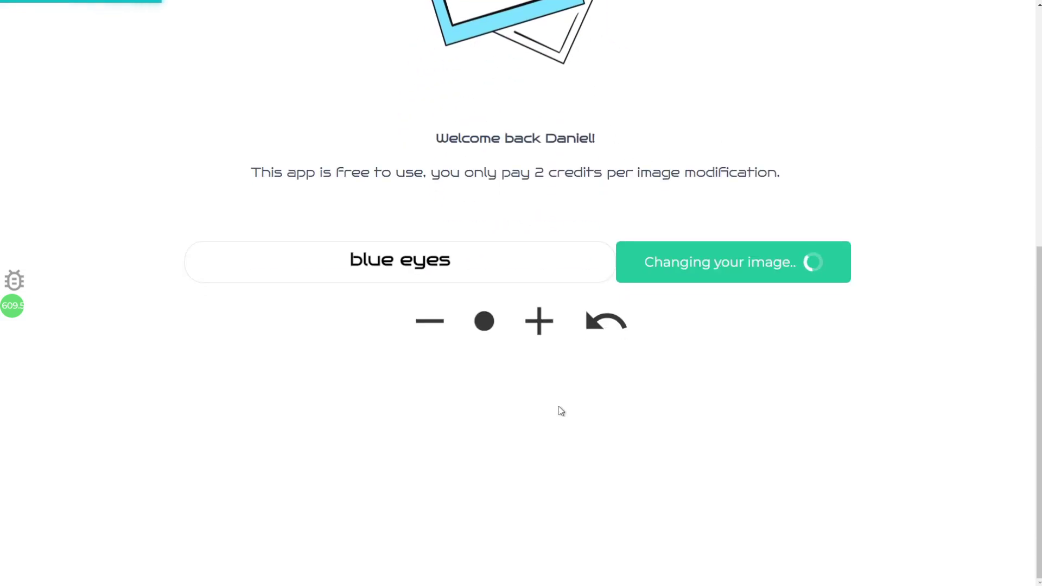
scroll(559, 407, up, 5)
scroll(558, 408, down, 5)
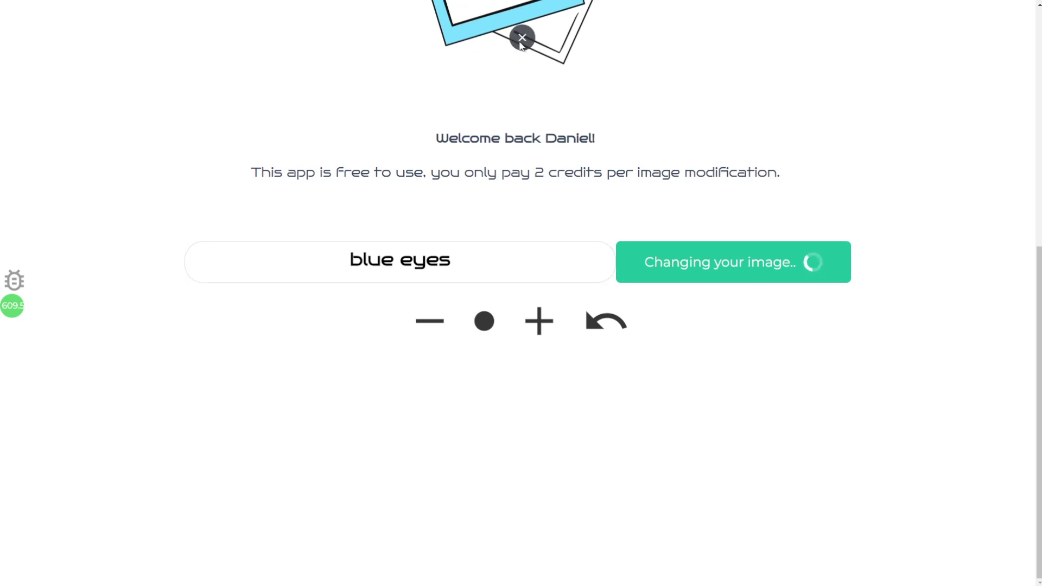
Exit full screen, save the blue-eyed image to the story, and close the image editor to return to the storybook
click(522, 38)
drag(359, 9, 630, 26)
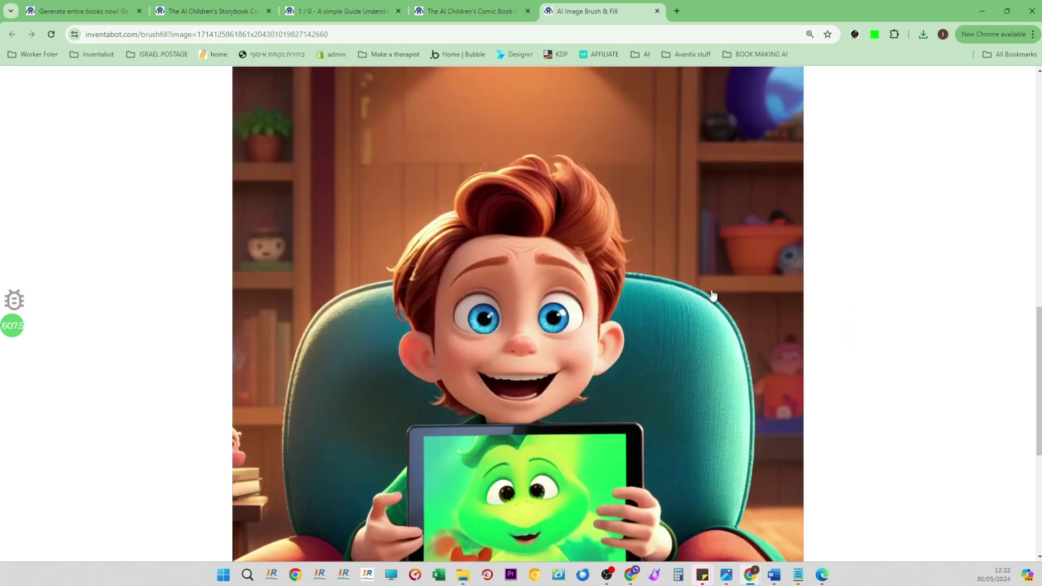
scroll(890, 393, down, 5)
click(729, 402)
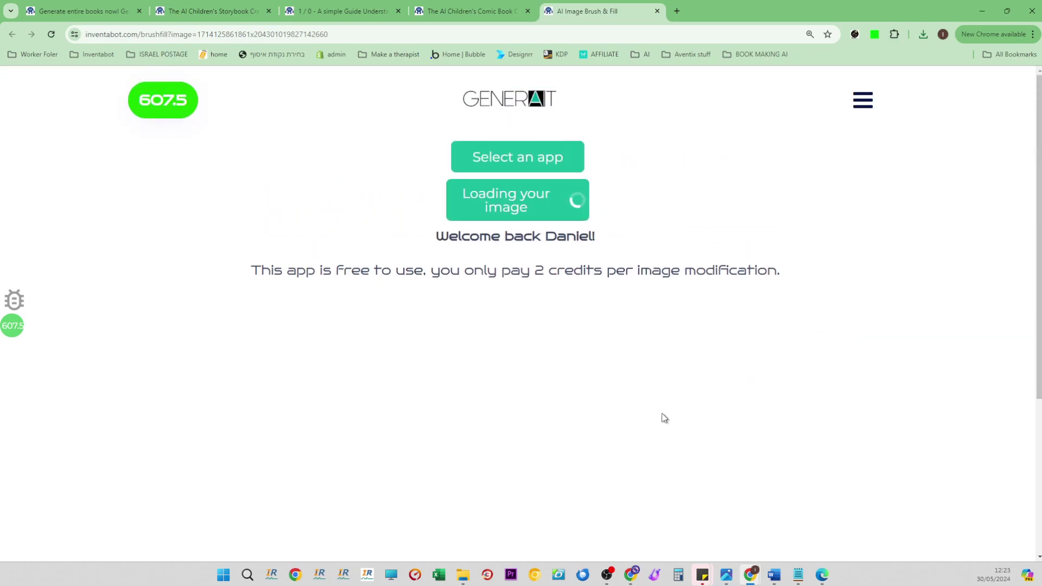
scroll(740, 318, down, 4)
scroll(737, 314, down, 4)
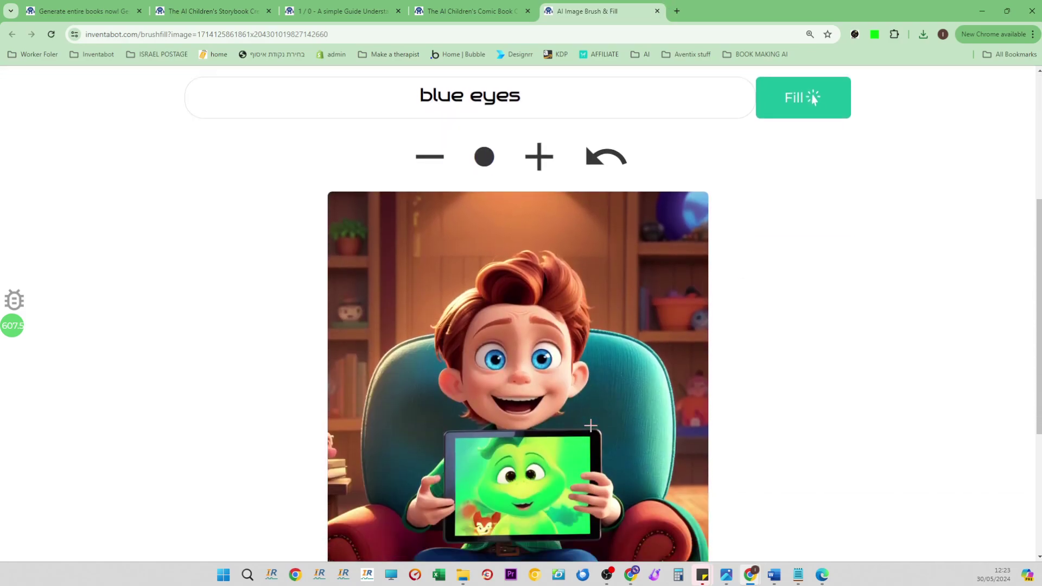
scroll(653, 205, up, 8)
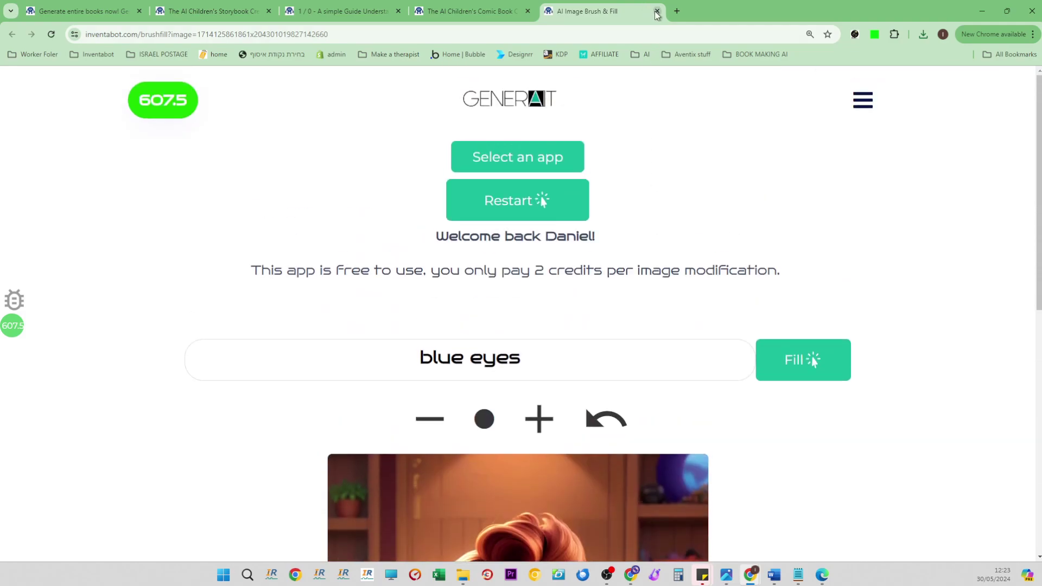
click(657, 11)
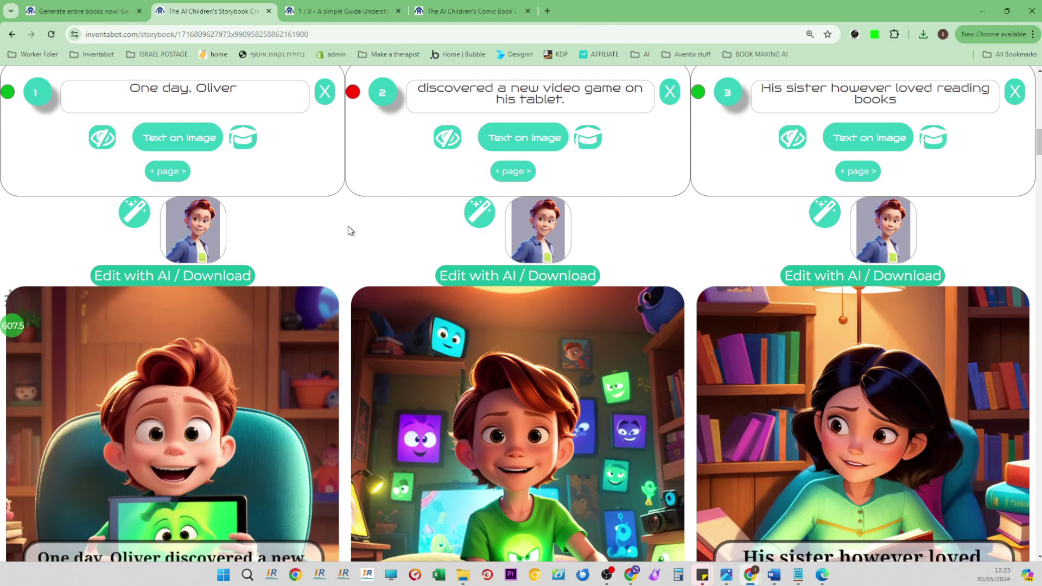
Return to full screen, review the saved author name details below the storybook pages, and close them
scroll(347, 225, down, 7)
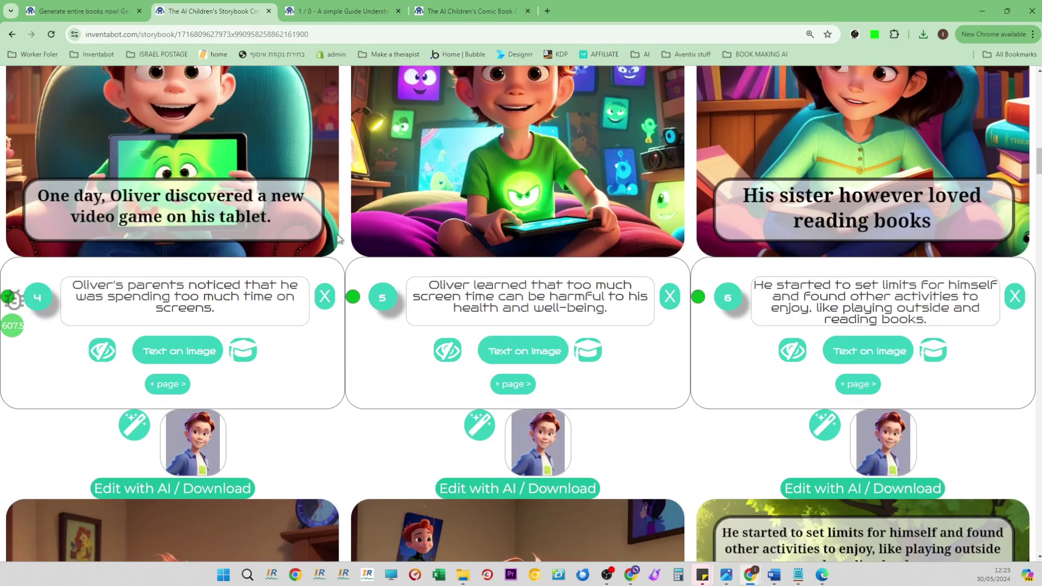
click(1033, 35)
click(1030, 270)
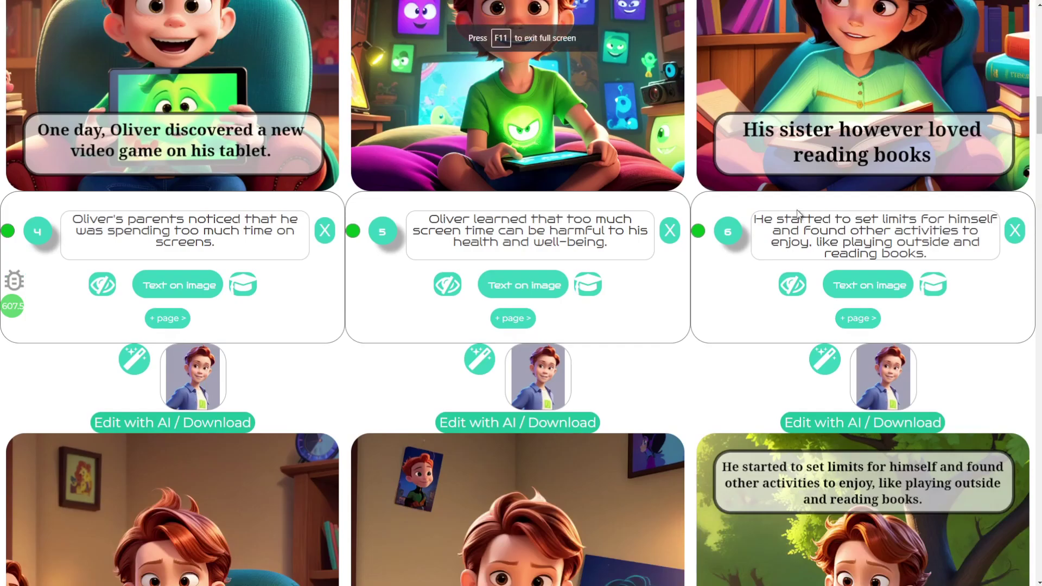
scroll(600, 269, down, 20)
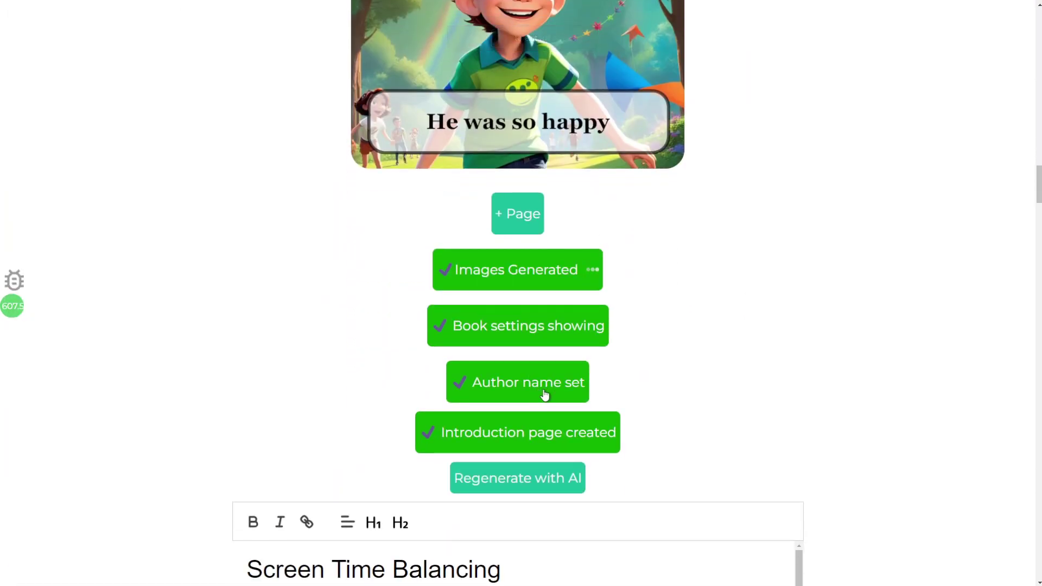
click(530, 389)
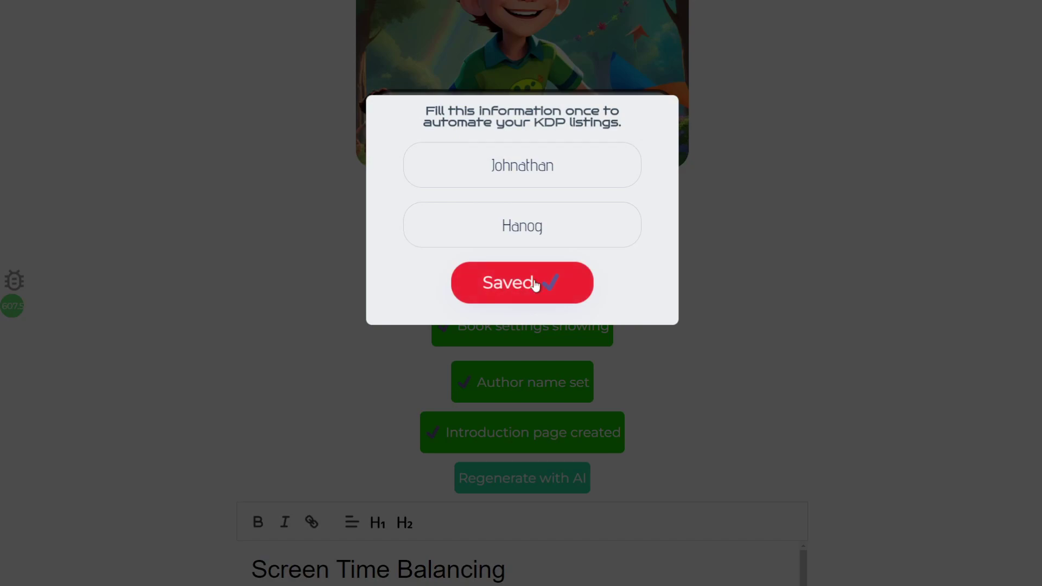
click(529, 345)
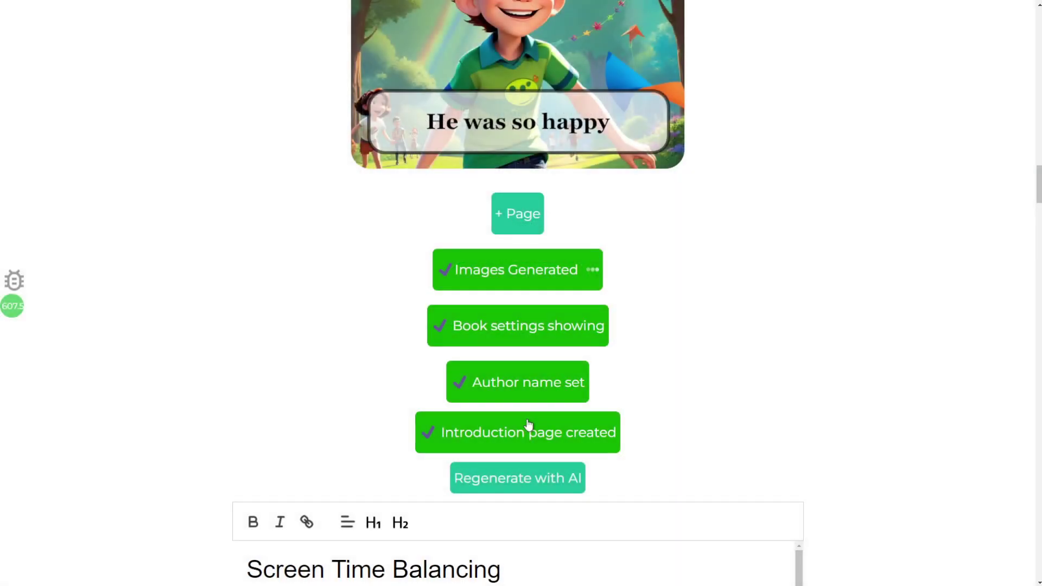
Regenerate the storybook's introduction page with AI
scroll(523, 433, down, 2)
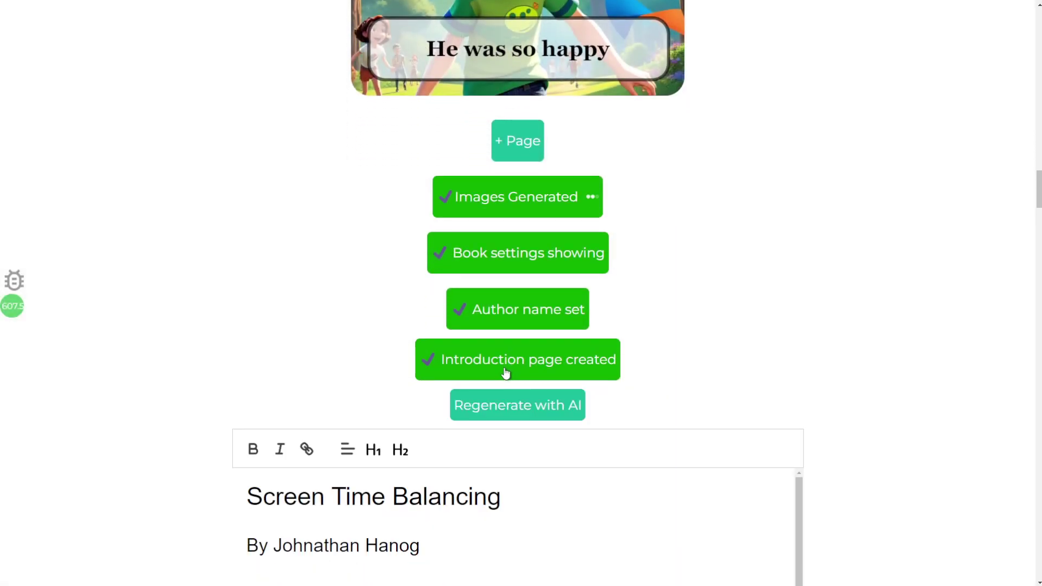
scroll(507, 372, down, 3)
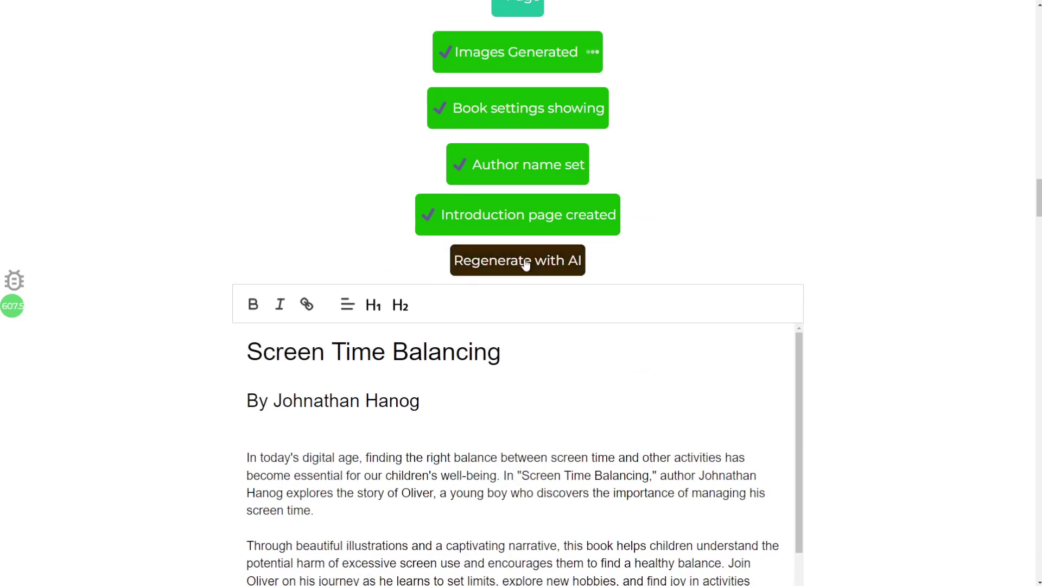
click(525, 263)
Download the finished book, exit full screen, and open the downloaded ScreenTimeBalancing (1) file in Word
scroll(478, 418, down, 10)
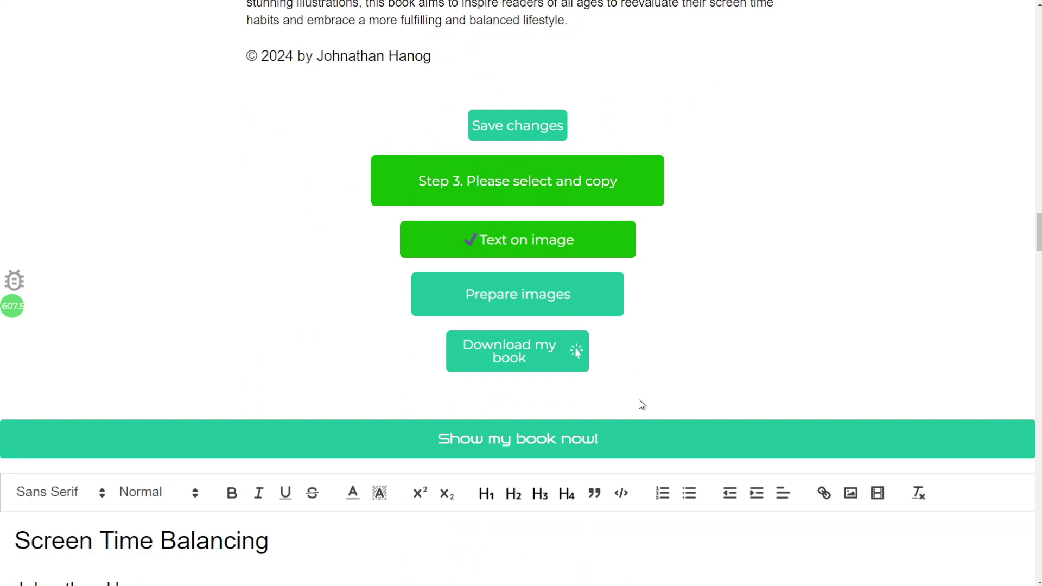
click(520, 359)
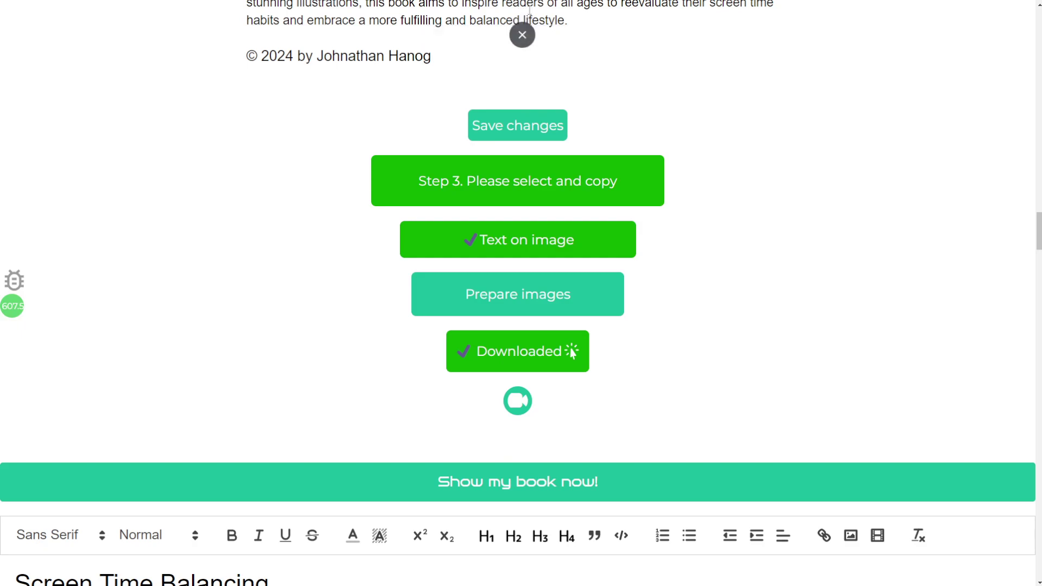
click(522, 34)
click(825, 61)
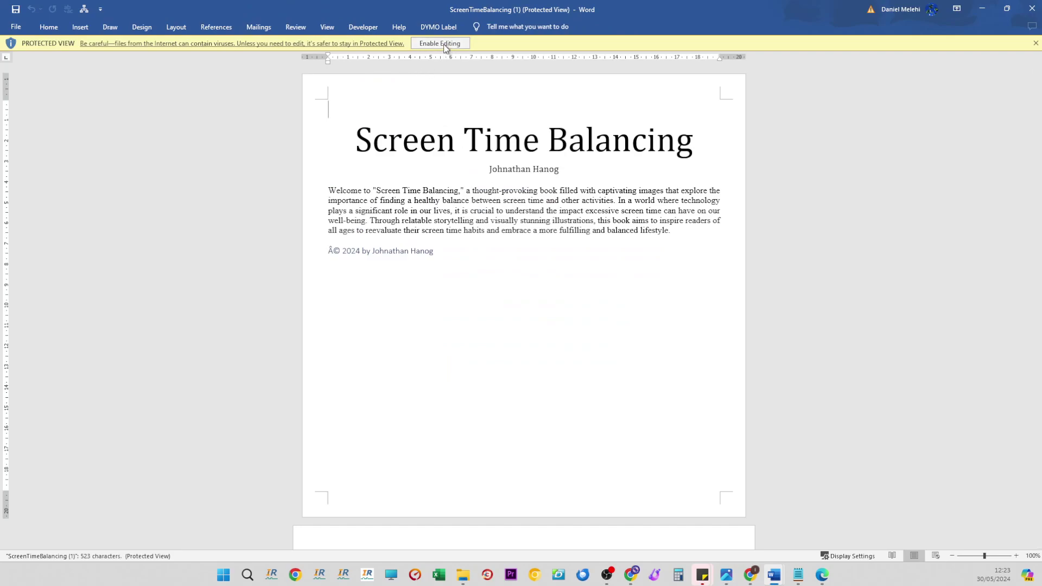
Enable editing of the downloaded document and look through the storybook pages at a reduced zoom
click(485, 312)
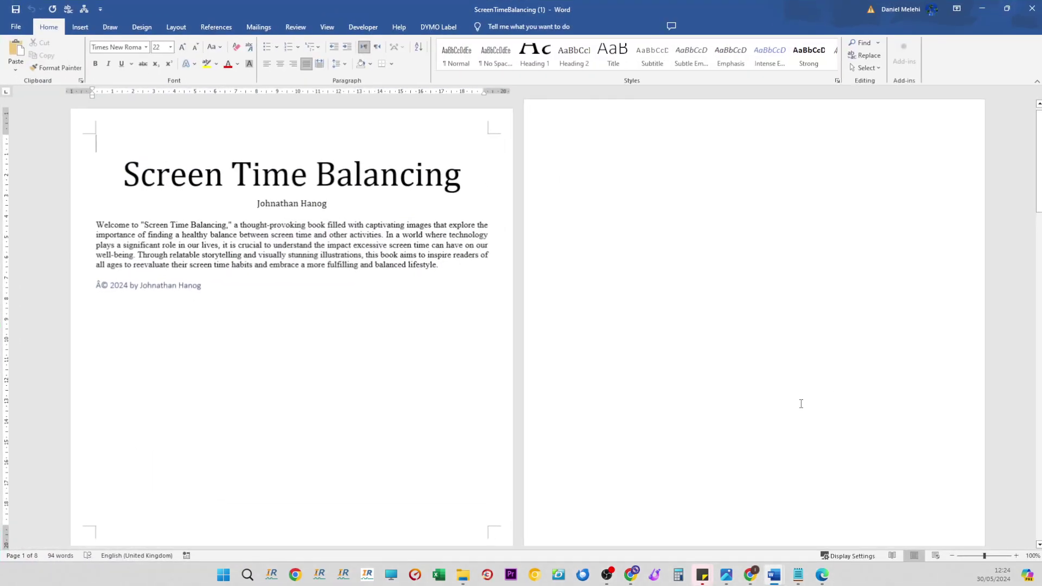
scroll(749, 380, down, 3)
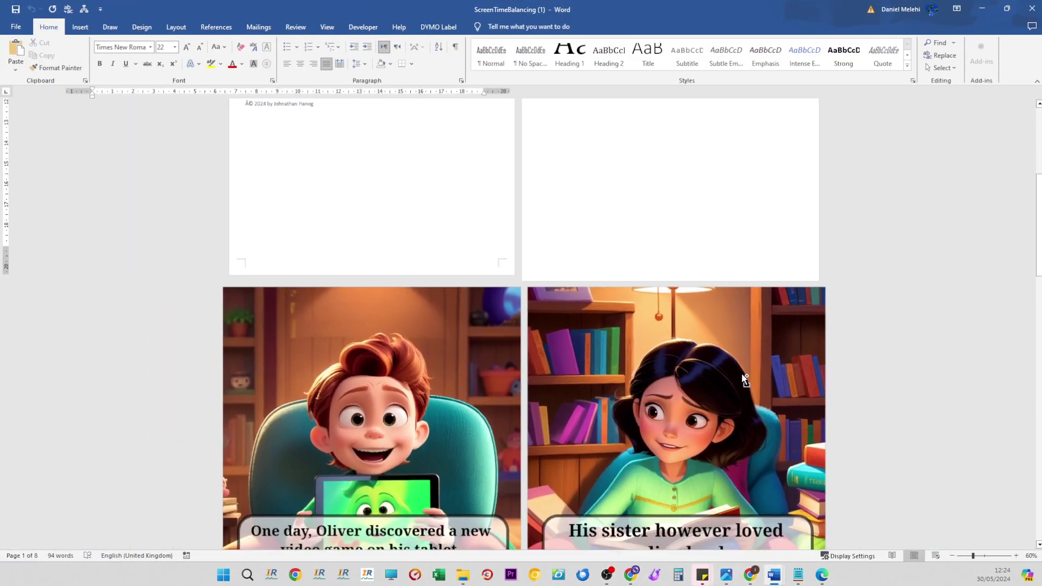
ctrl+scroll(748, 378, down, 4)
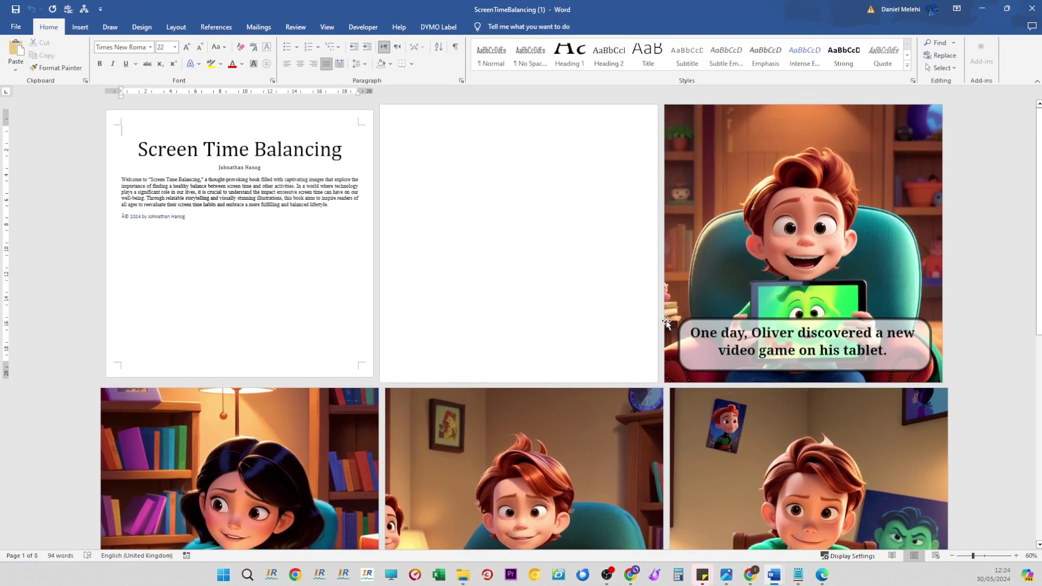
scroll(430, 117, down, 1)
scroll(200, 225, down, 7)
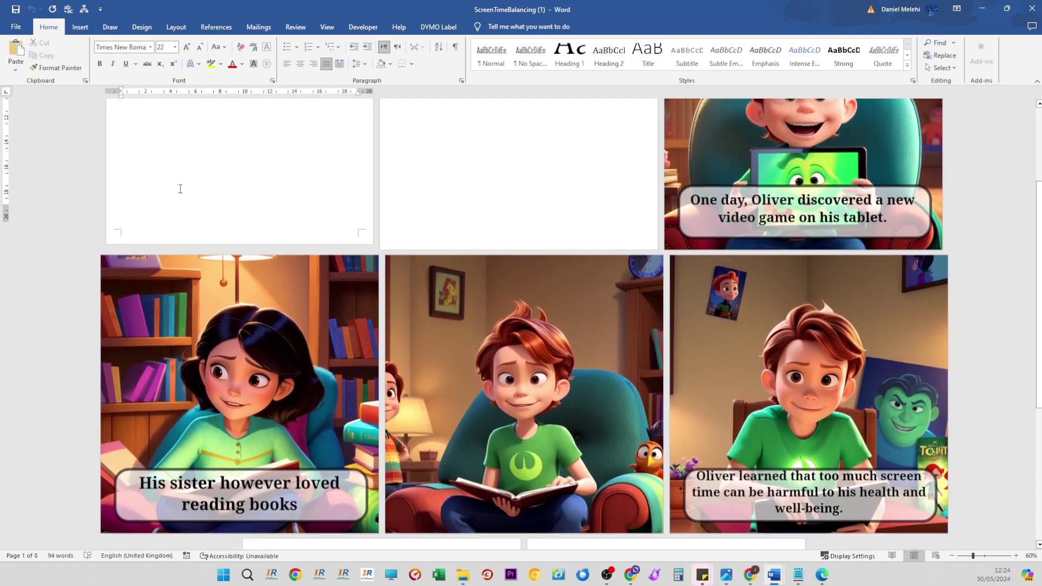
scroll(342, 333, up, 8)
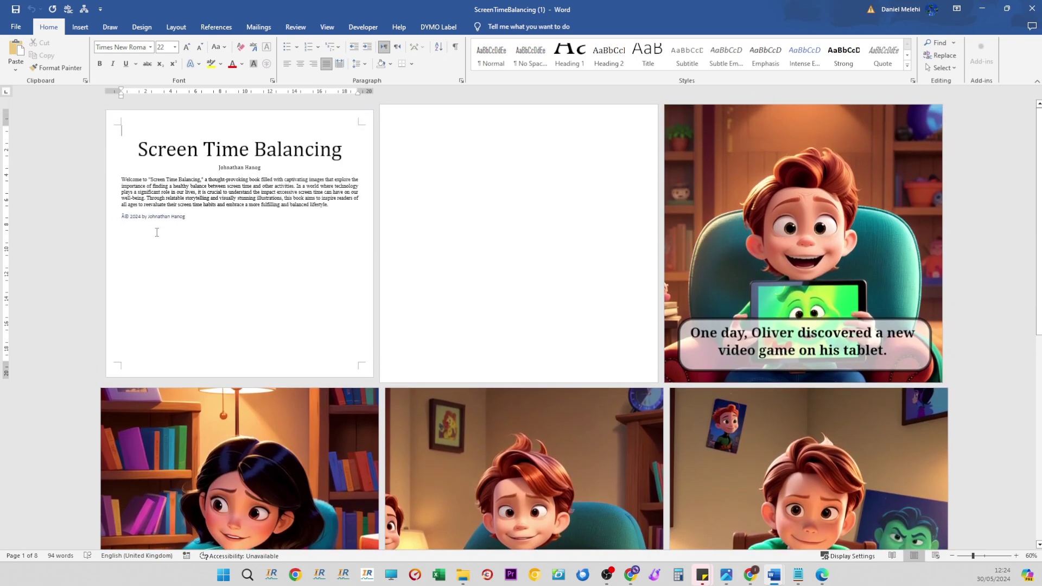
Delete the stray Â character before the copyright symbol on the title page
scroll(156, 232, up, 5)
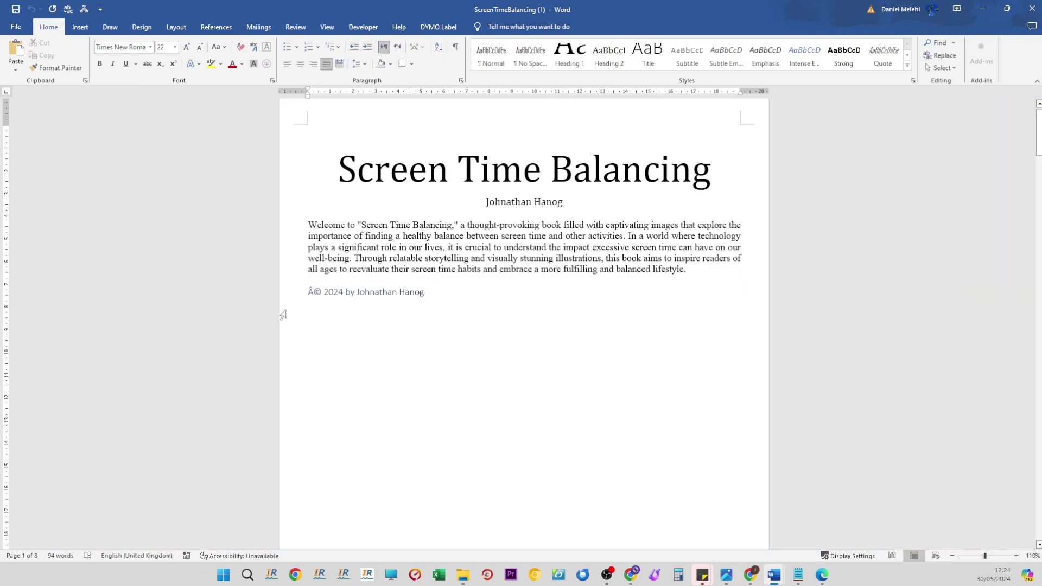
scroll(273, 313, up, 2)
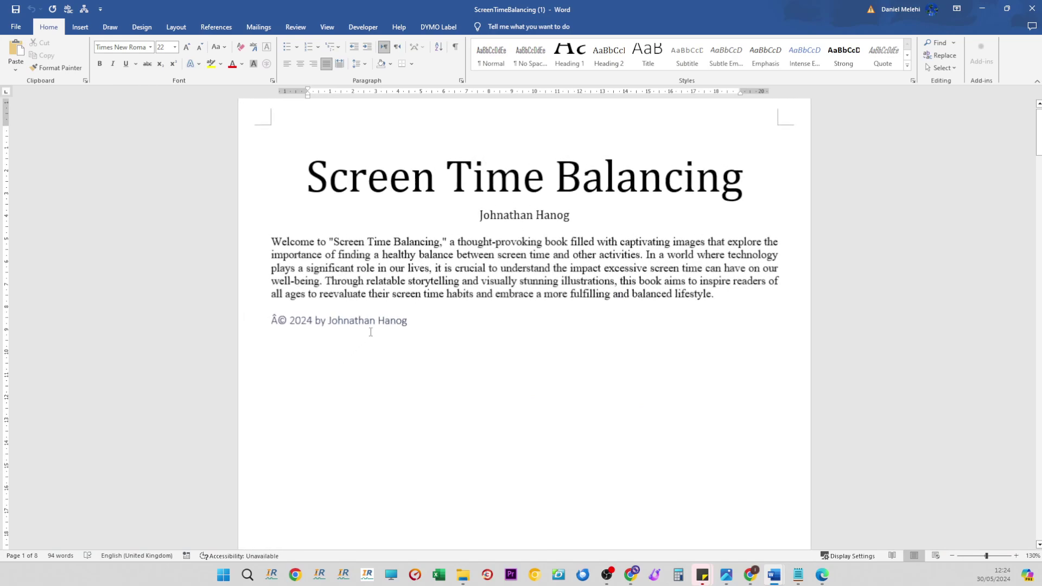
double_click(273, 322)
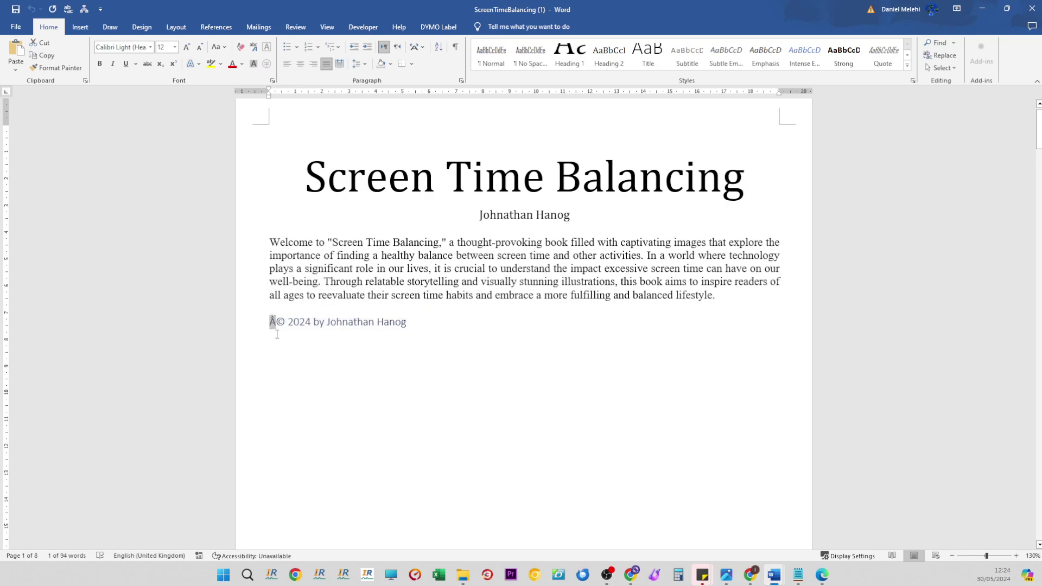
key(Delete)
Enlarge the author name, introduction and copyright line on the title page, bringing the introduction text to 22 pt
drag(583, 330, 479, 215)
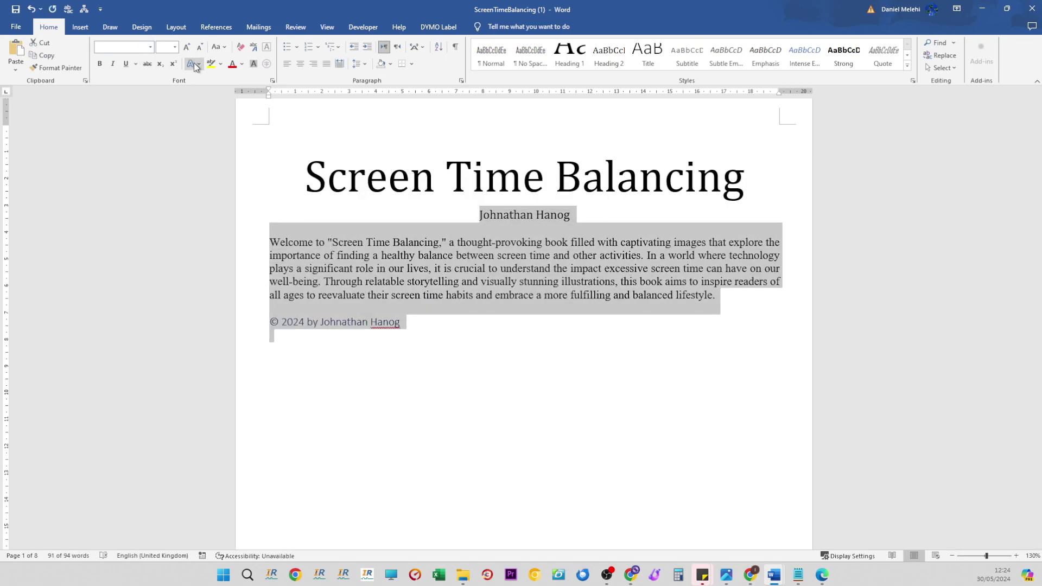
click(186, 48)
click(187, 48)
click(187, 47)
click(187, 48)
click(186, 48)
key(ctrl+j)
click(556, 354)
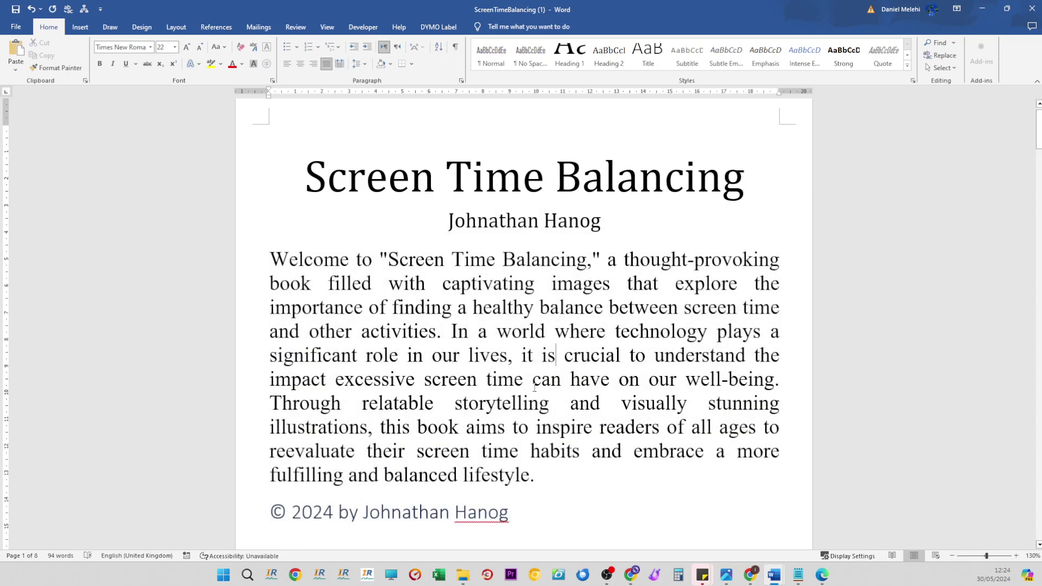
scroll(535, 387, down, 5)
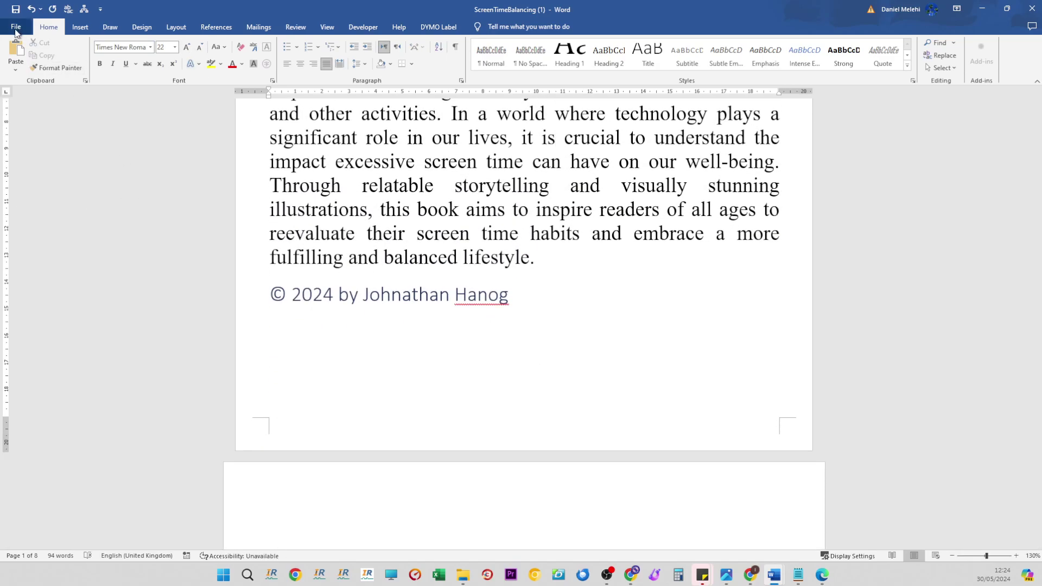
Save a copy in Downloads as a Word Document named ScreenTimeBalancing FOR EBOOK
click(15, 28)
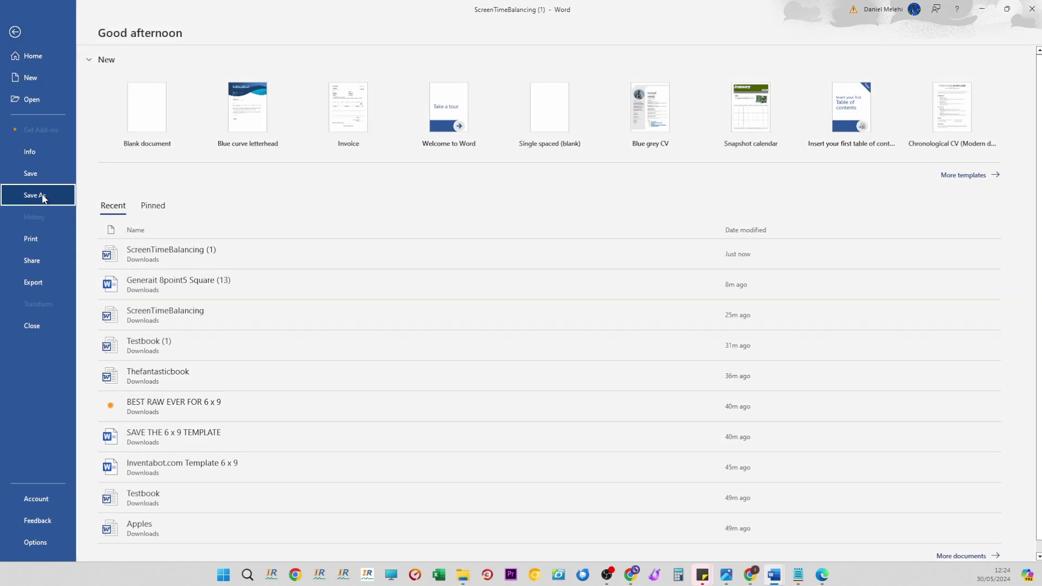
click(38, 195)
click(137, 209)
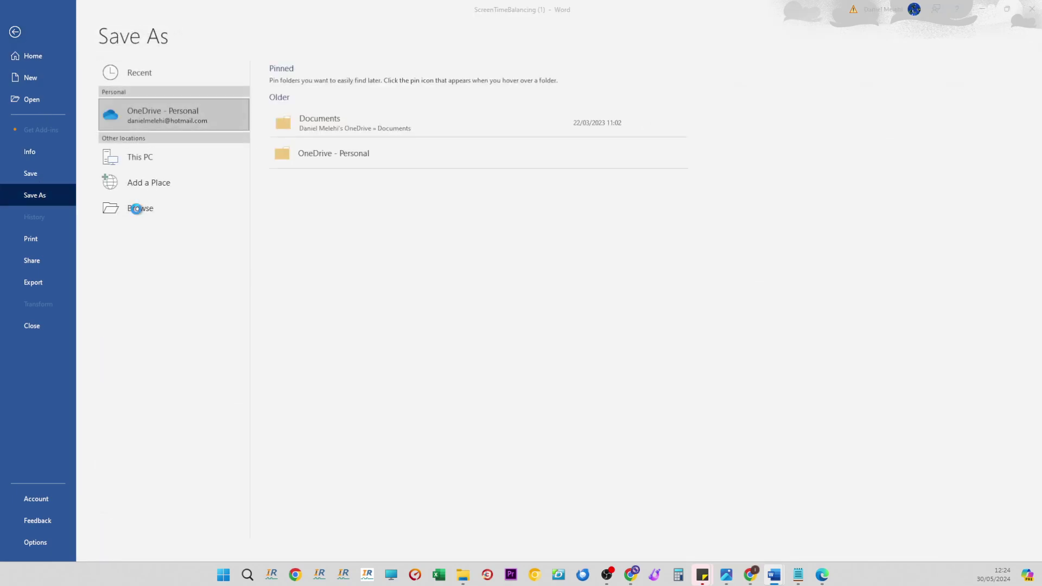
click(133, 230)
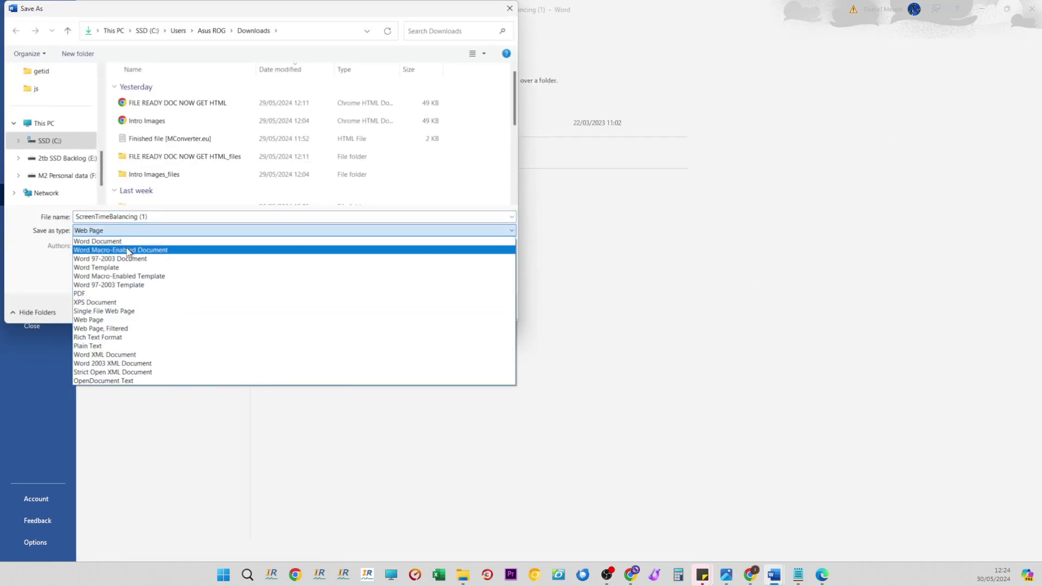
click(125, 241)
click(140, 218)
text(FOR EBOOK)
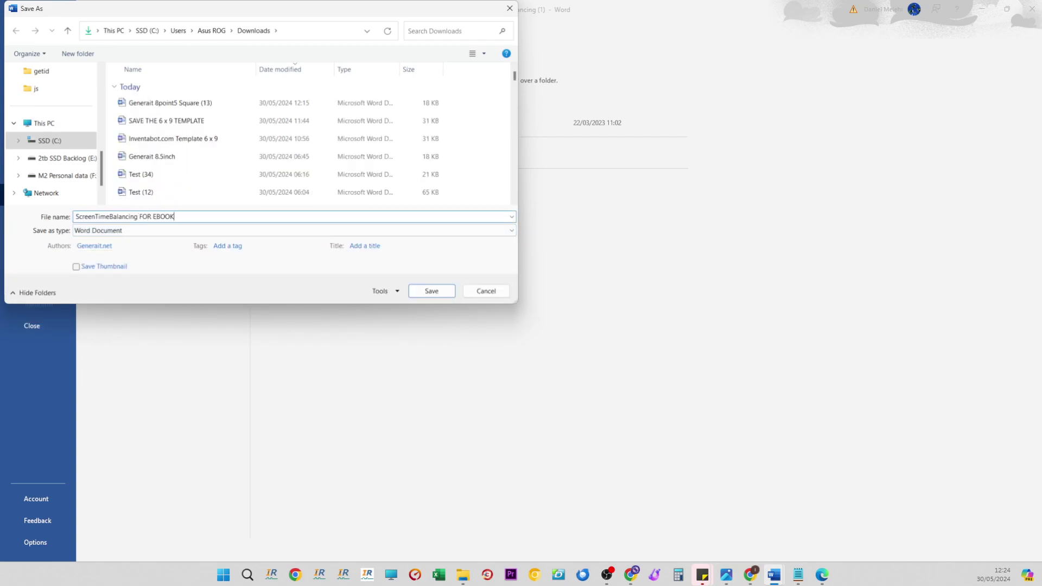
key(Return)
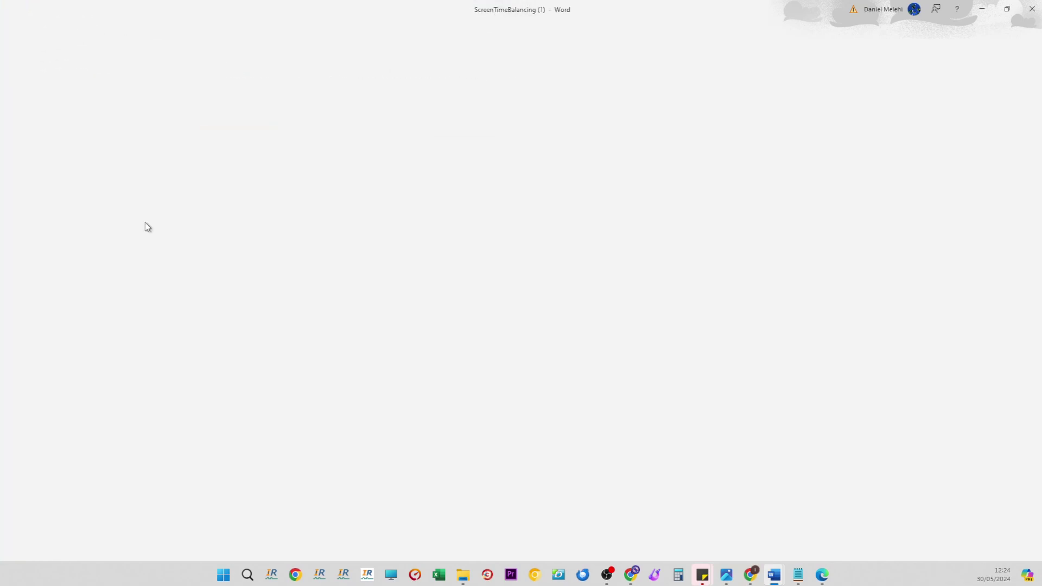
Save another copy in Downloads as a PDF named ScreenTimeBalancing FOR PAPERBACK
click(11, 28)
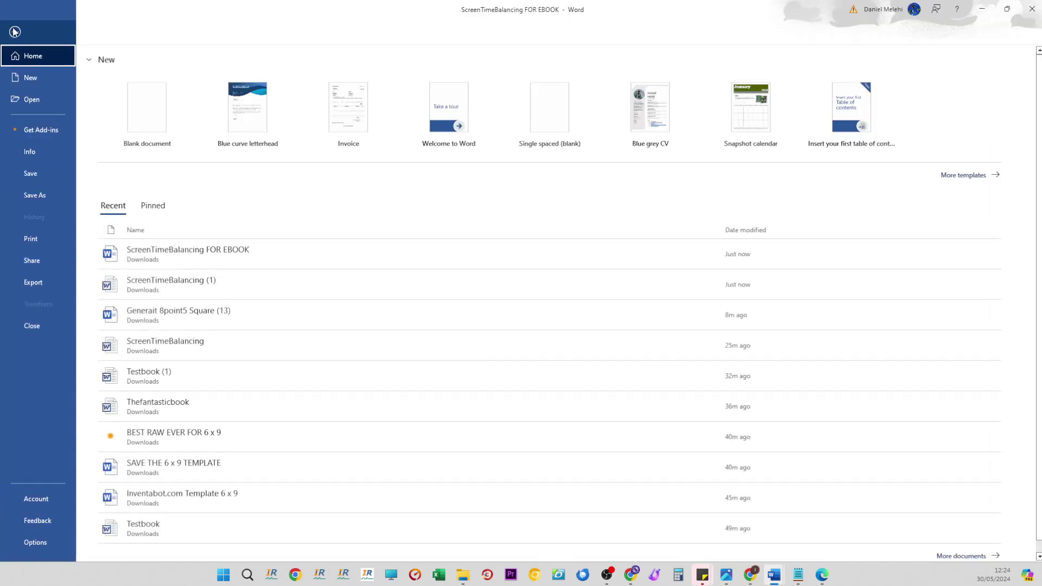
click(42, 195)
click(163, 208)
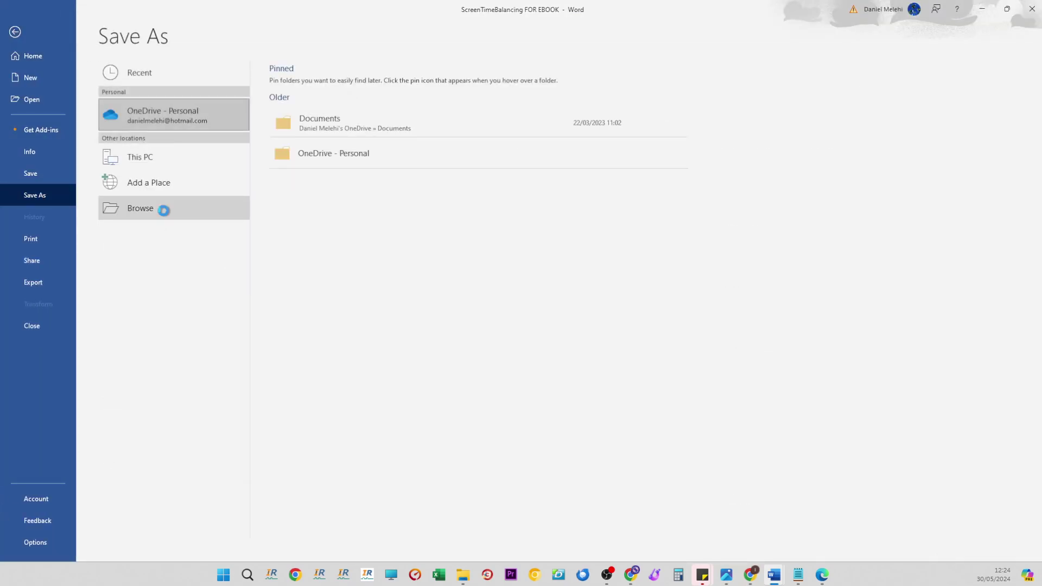
click(159, 233)
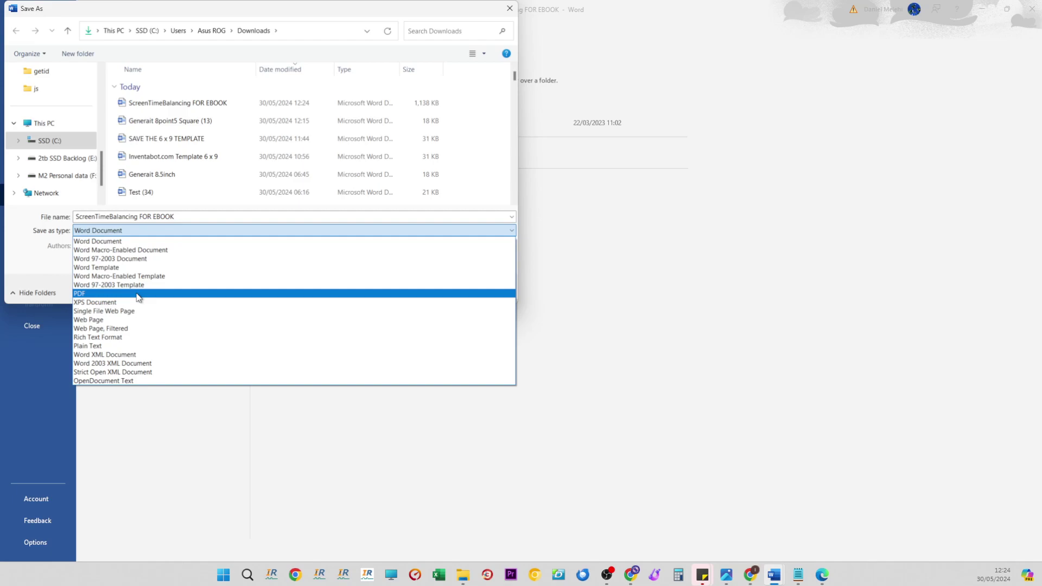
click(138, 294)
click(140, 217)
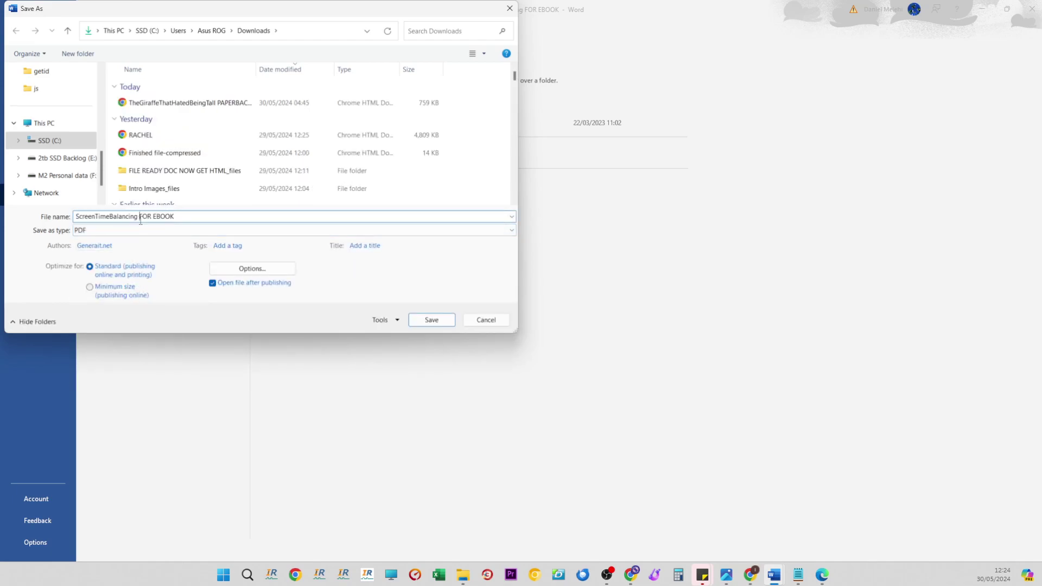
double_click(163, 216)
text(PAPERBACK)
key(Return)
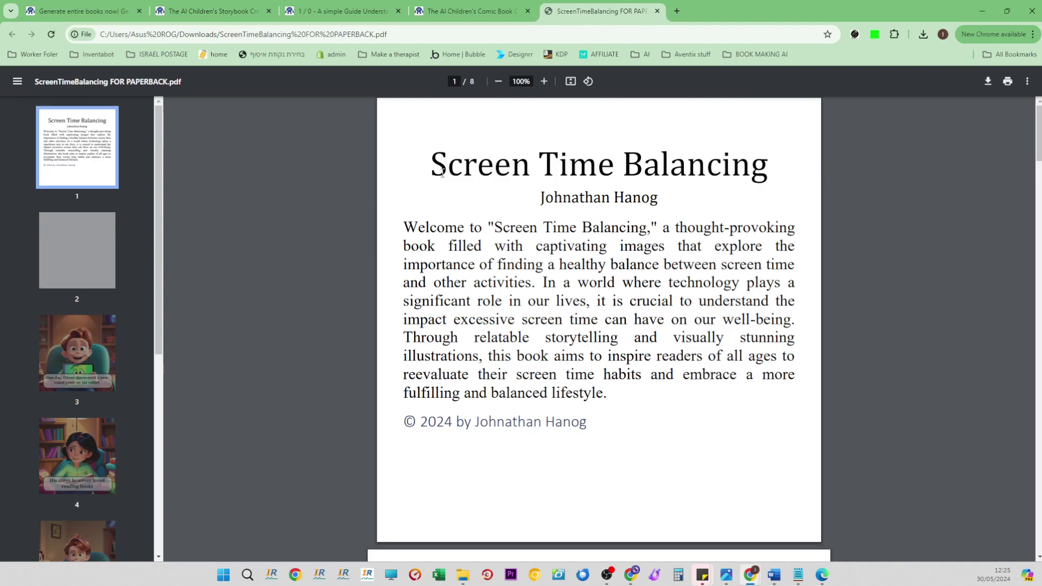
Review the exported paperback PDF from the title page to the last illustration and back
drag(442, 172, 675, 448)
click(677, 454)
scroll(624, 364, down, 15)
scroll(624, 369, up, 15)
scroll(601, 360, down, 20)
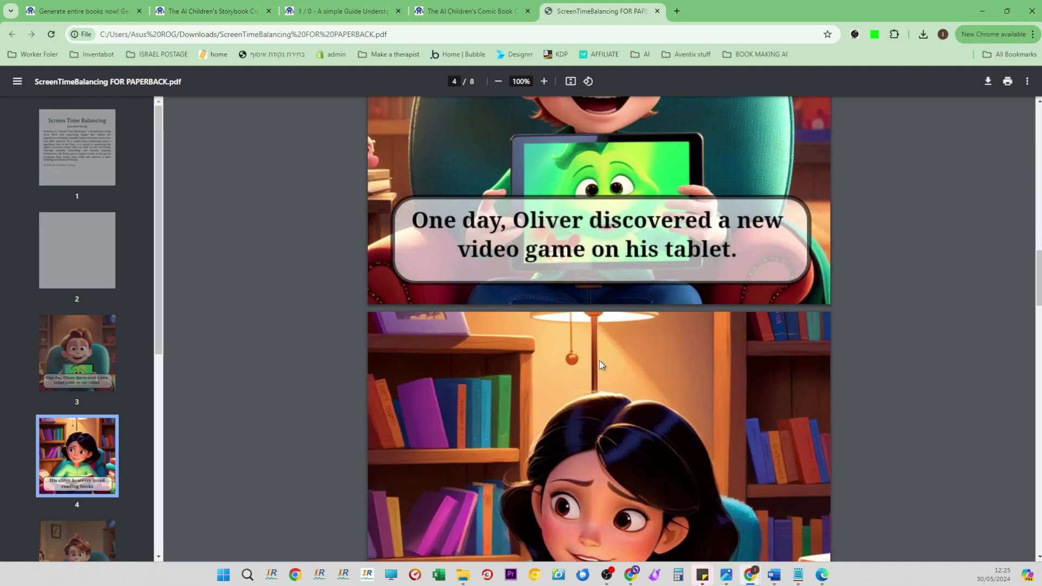
scroll(596, 362, down, 20)
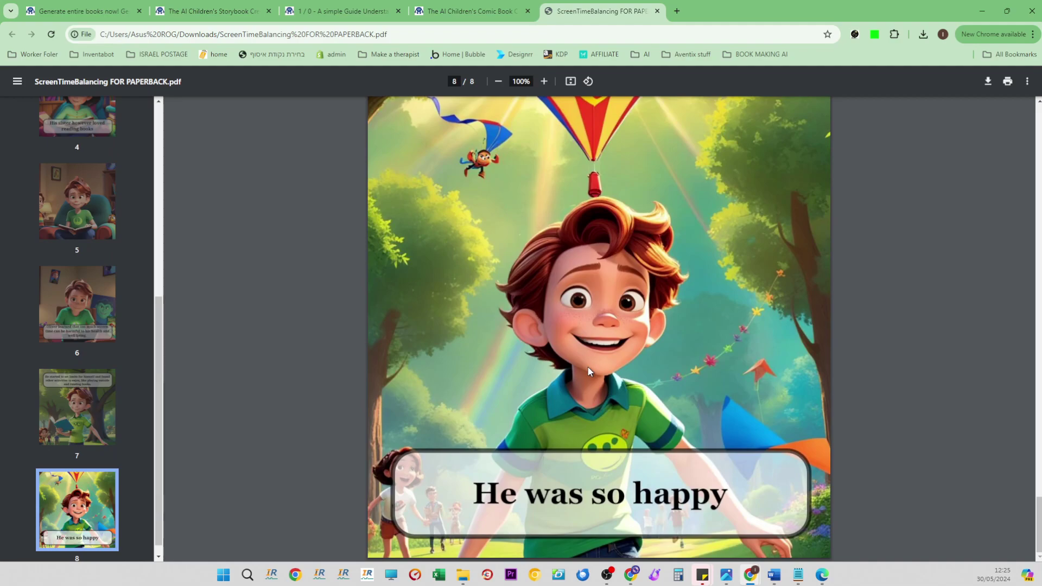
scroll(595, 384, up, 8)
scroll(596, 387, up, 20)
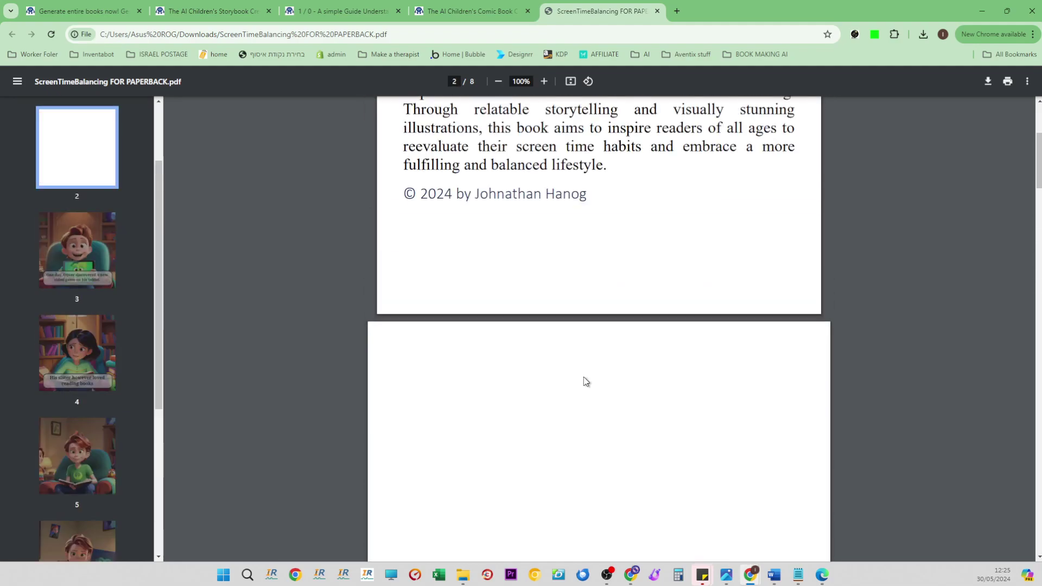
Revisit the comic book and storybook creator pages, and review the setup options of the Book in a Click app
click(468, 10)
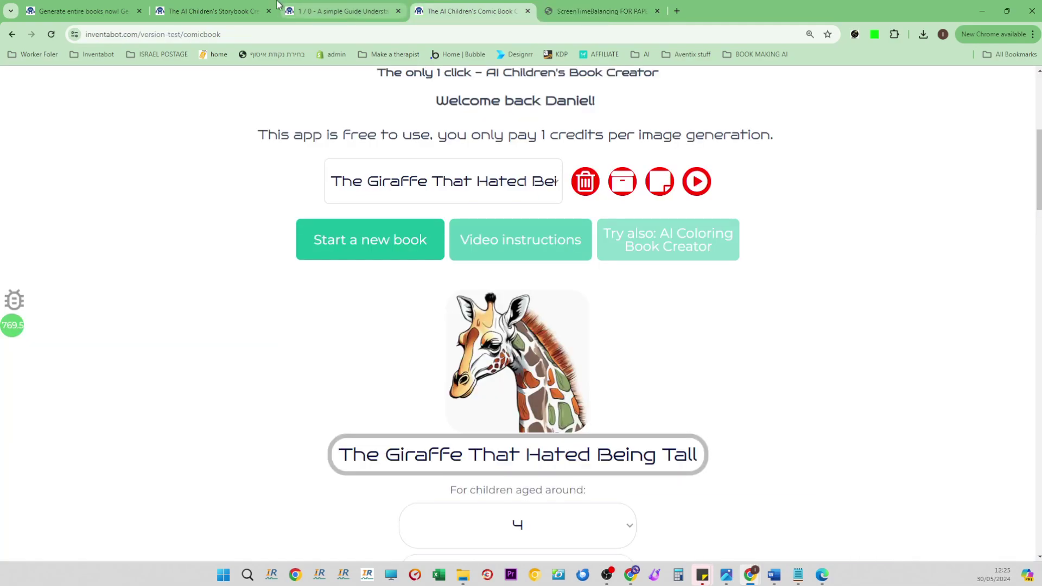
click(223, 6)
scroll(423, 353, down, 3)
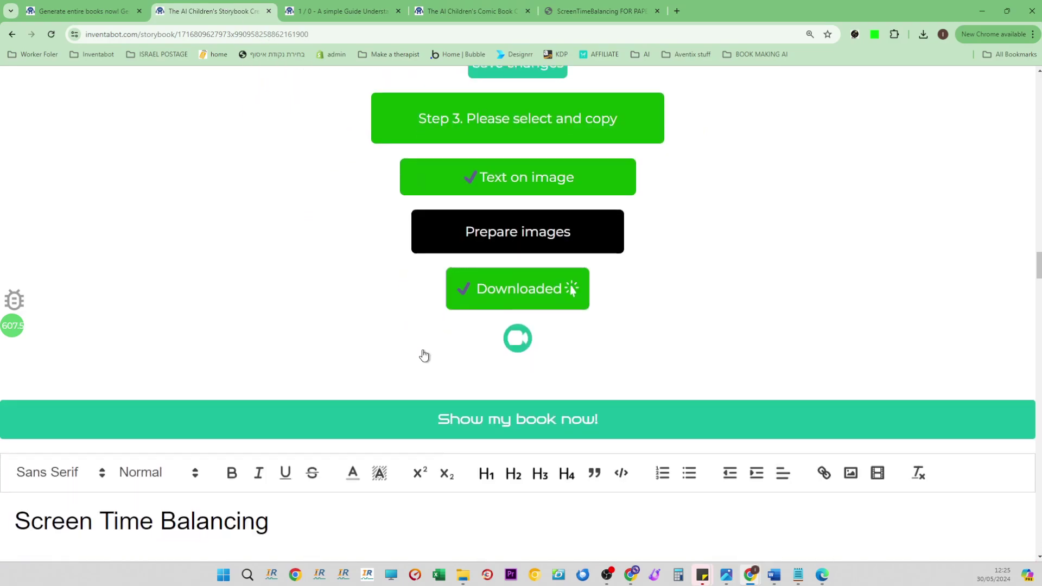
scroll(440, 324, up, 5)
click(312, 6)
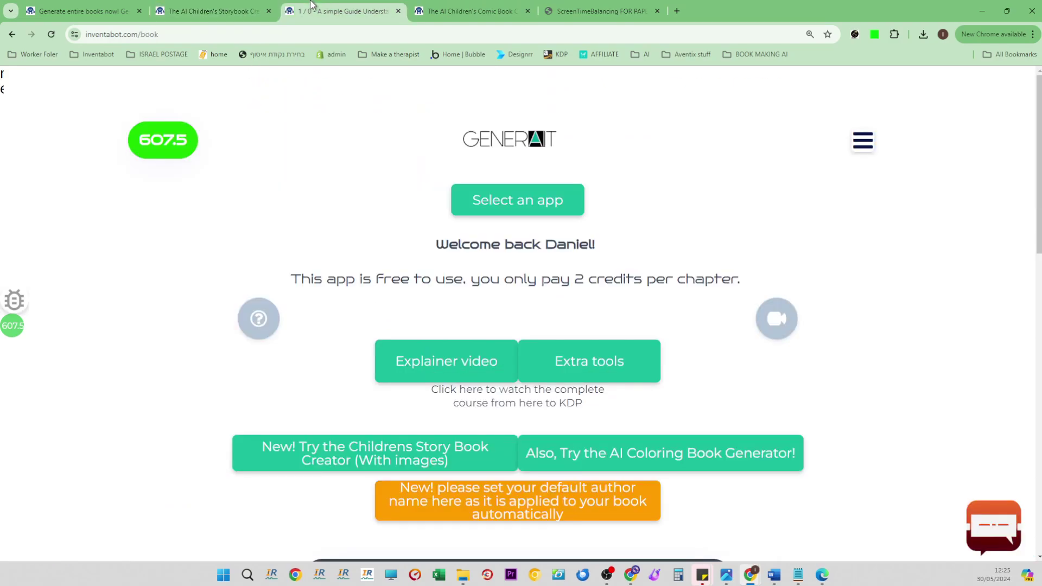
scroll(314, 142, down, 6)
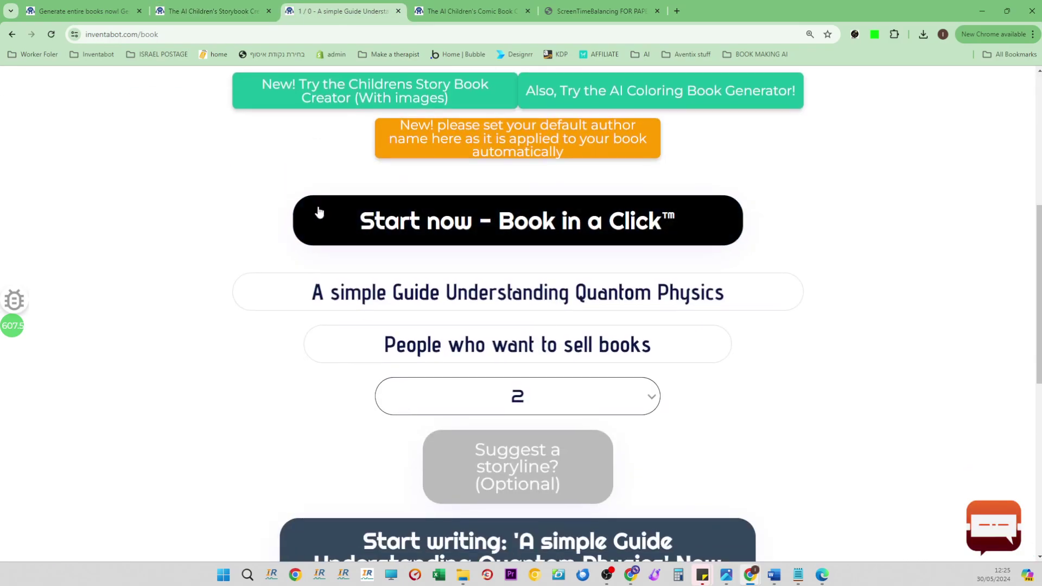
scroll(326, 212, up, 5)
scroll(334, 213, up, 1)
scroll(334, 216, down, 5)
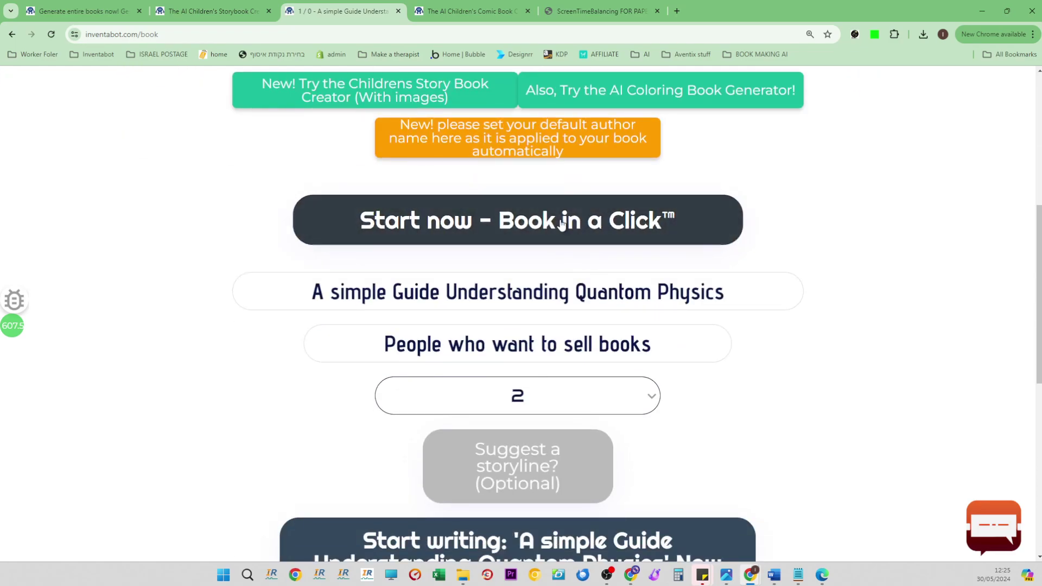
Show the Book in a Click page in full screen and enlarge its zoom
click(1033, 35)
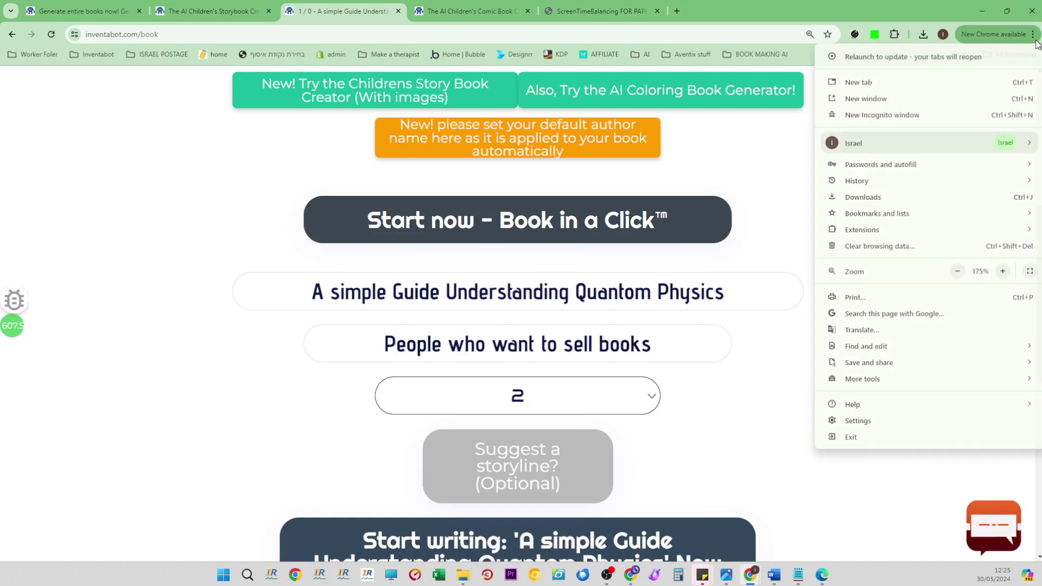
click(1029, 271)
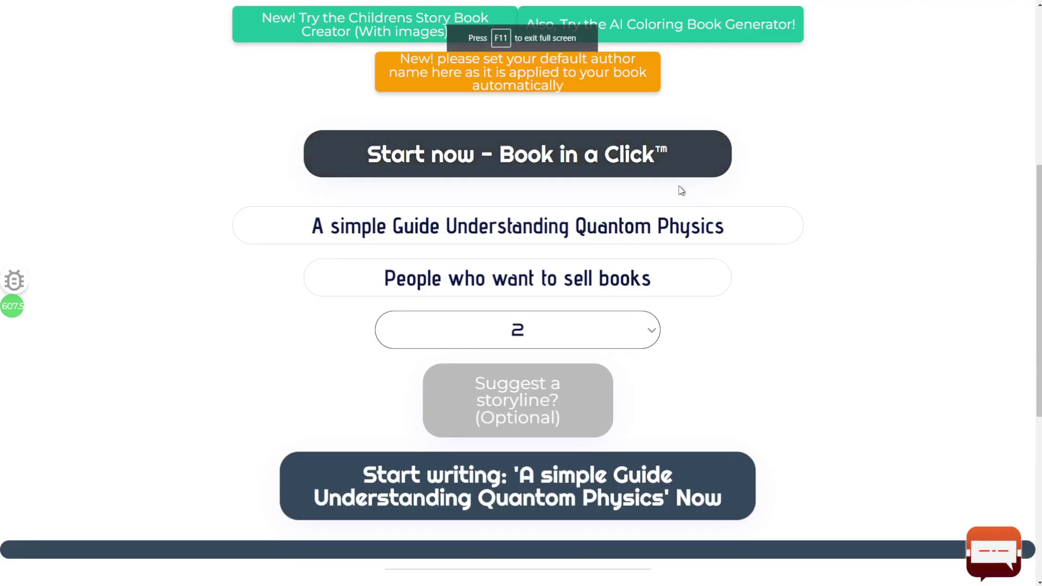
key(ctrl+plus)
key(ctrl+plus)
scroll(668, 190, down, 2)
key(ctrl+minus)
scroll(568, 163, up, 2)
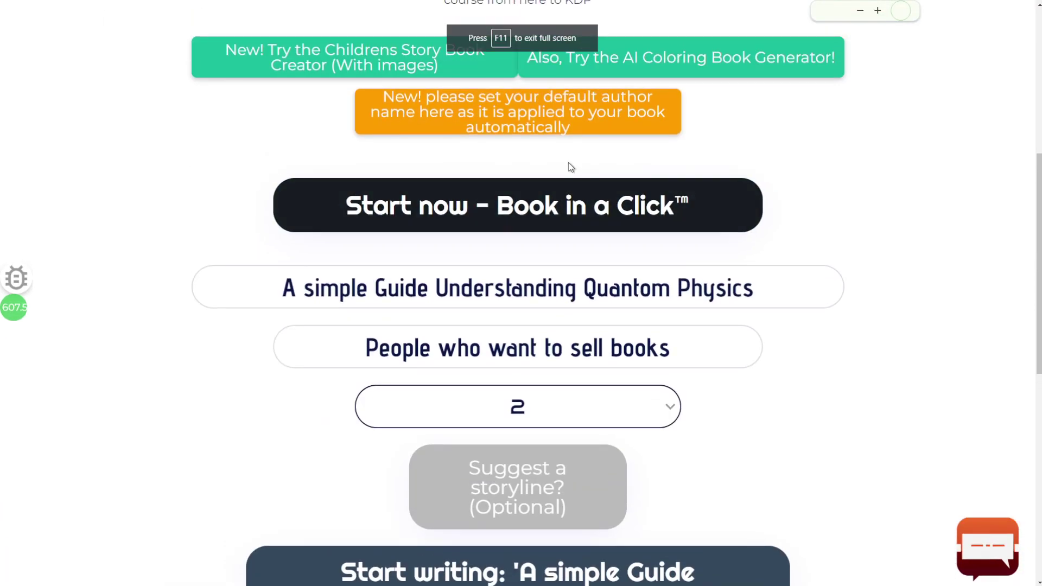
scroll(564, 228, up, 2)
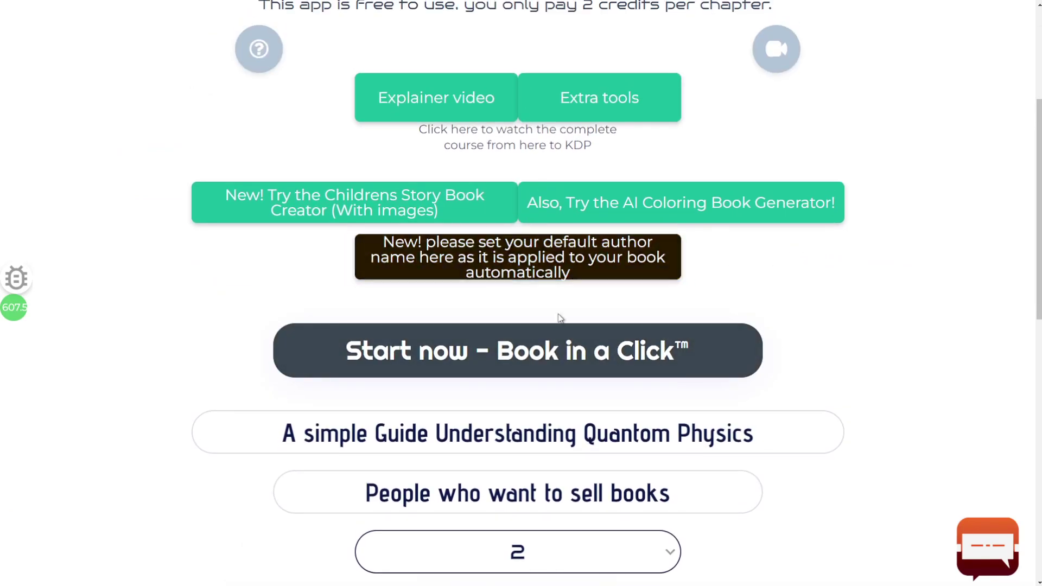
Open the default author name setting, close it, and return to the Book in a Click form
click(507, 266)
click(601, 232)
click(537, 328)
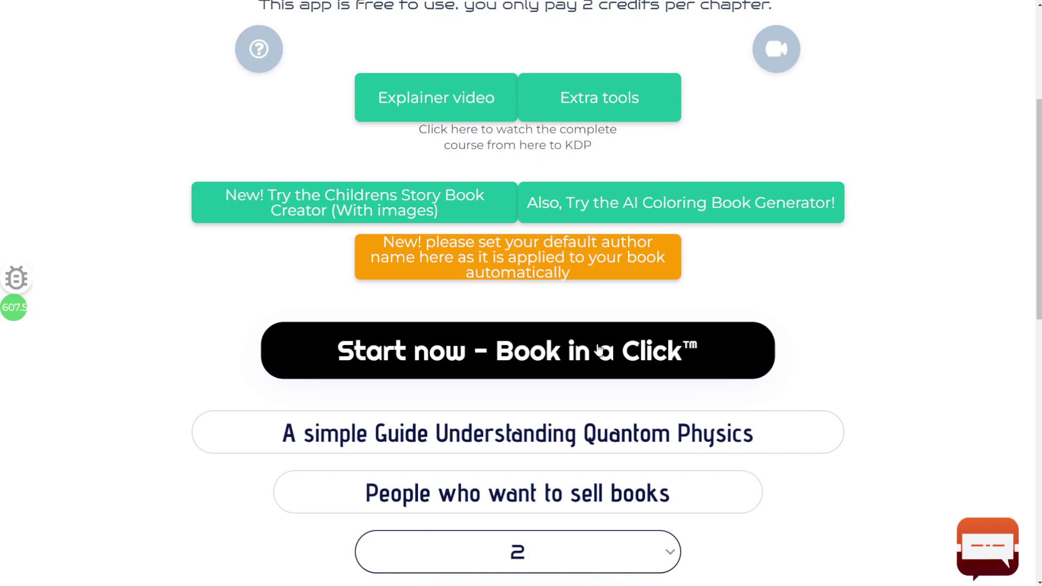
scroll(599, 352, down, 1)
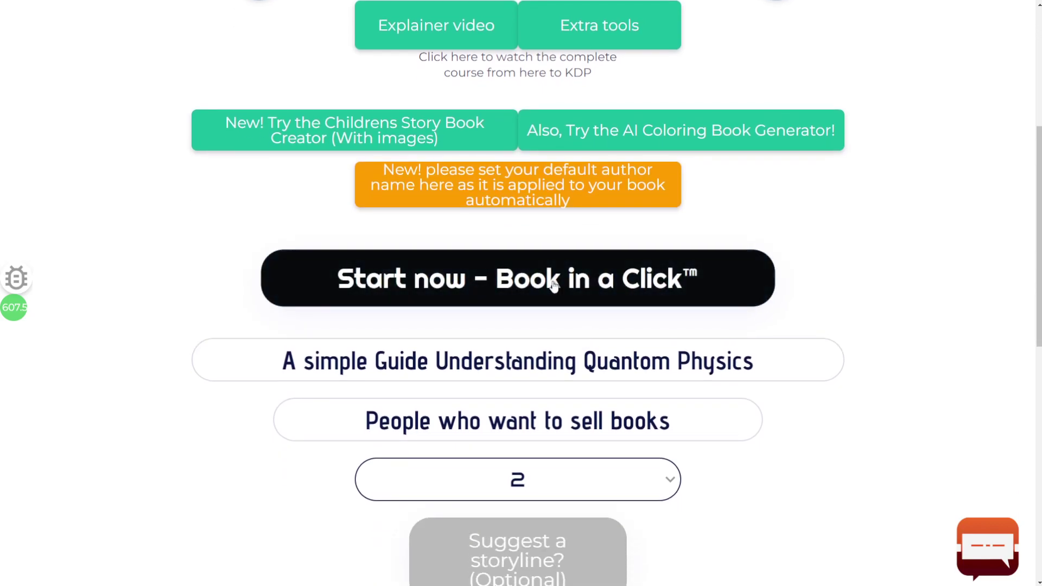
Review the book title, target audience and chapter count options in the Book in a Click form, keeping 2 chapters
click(504, 283)
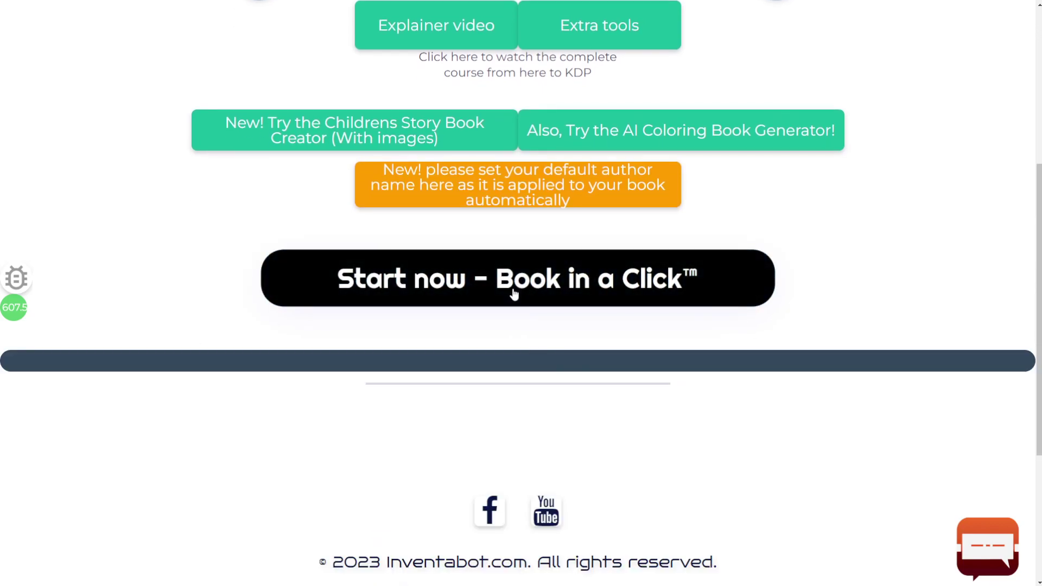
drag(335, 360, 675, 360)
click(530, 420)
drag(479, 405, 675, 419)
click(736, 388)
scroll(753, 393, down, 2)
click(585, 334)
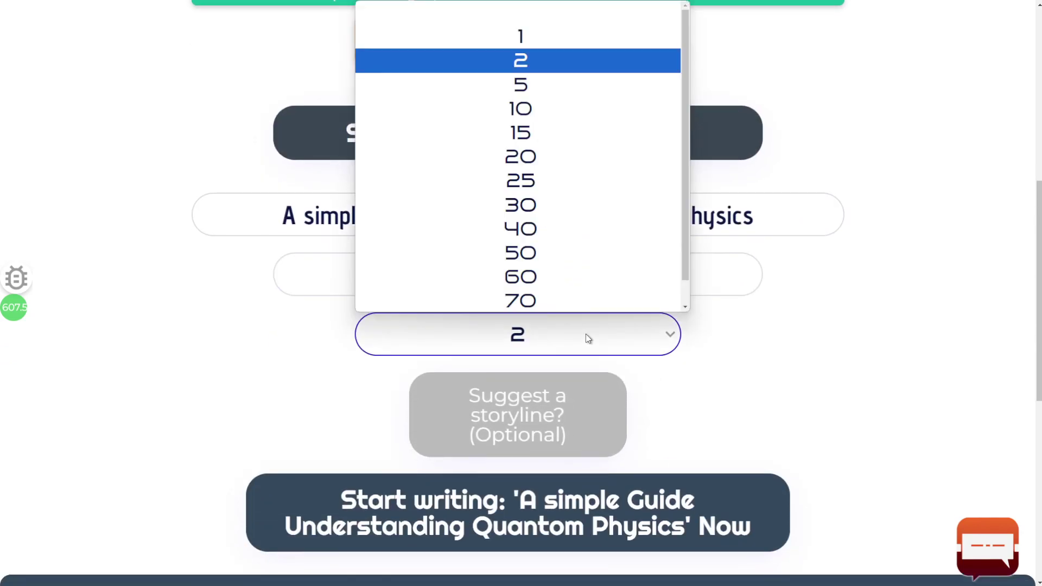
click(585, 333)
Check the optional storyline field, leave it empty, and start writing 'A simple Guide Understanding Quantom Physics'
scroll(586, 337, down, 1)
click(536, 339)
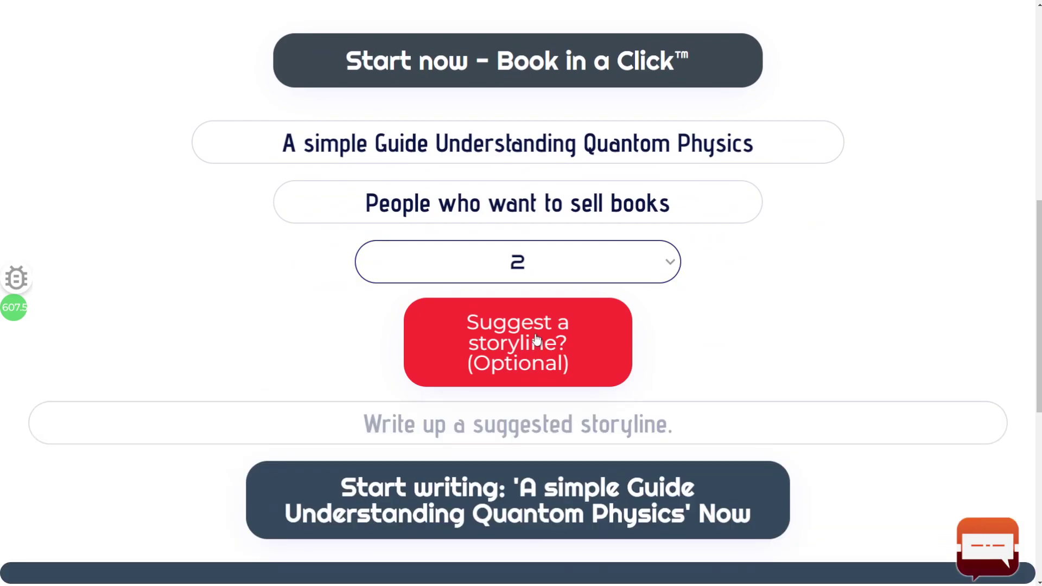
click(510, 362)
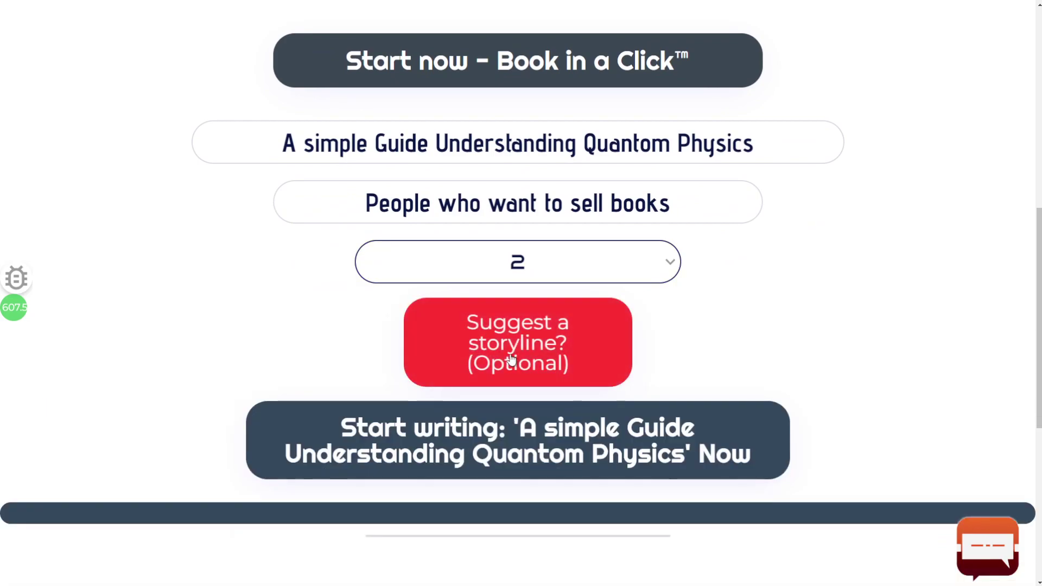
click(511, 359)
click(525, 411)
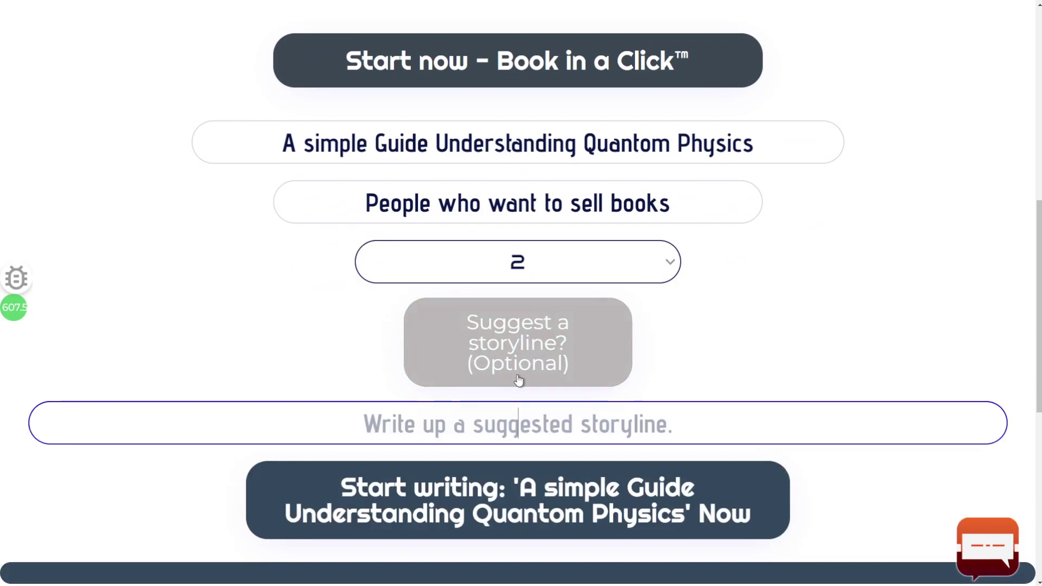
click(511, 343)
click(531, 432)
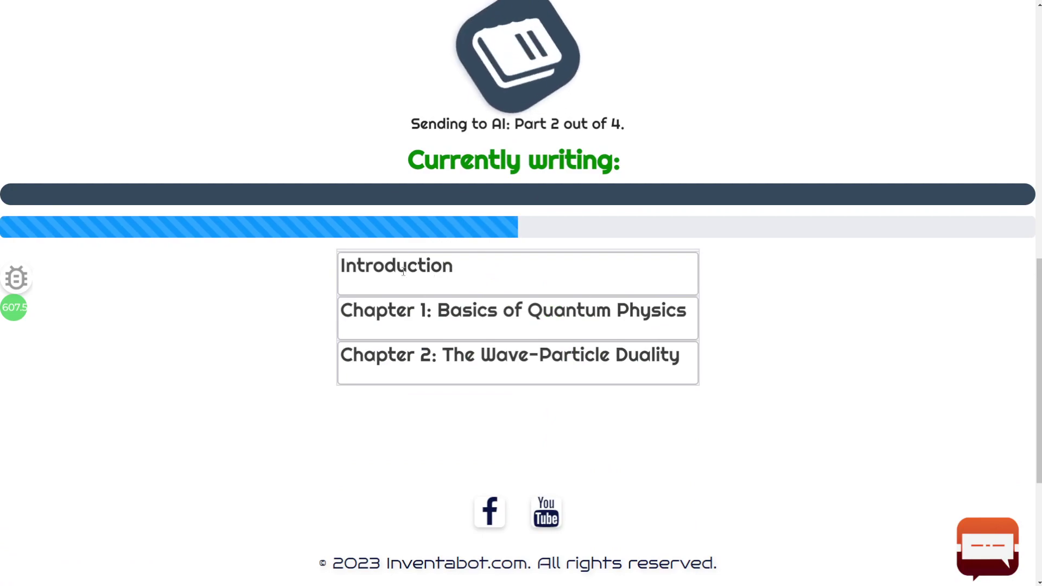
Review the entered title and audience against the generated chapter list
scroll(576, 348, up, 5)
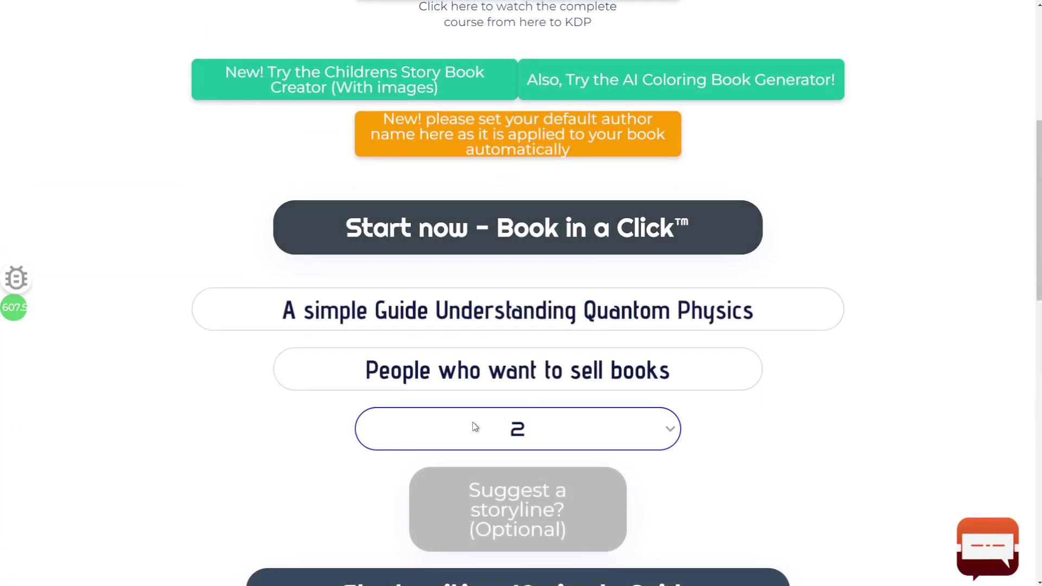
drag(470, 310, 542, 374)
click(535, 370)
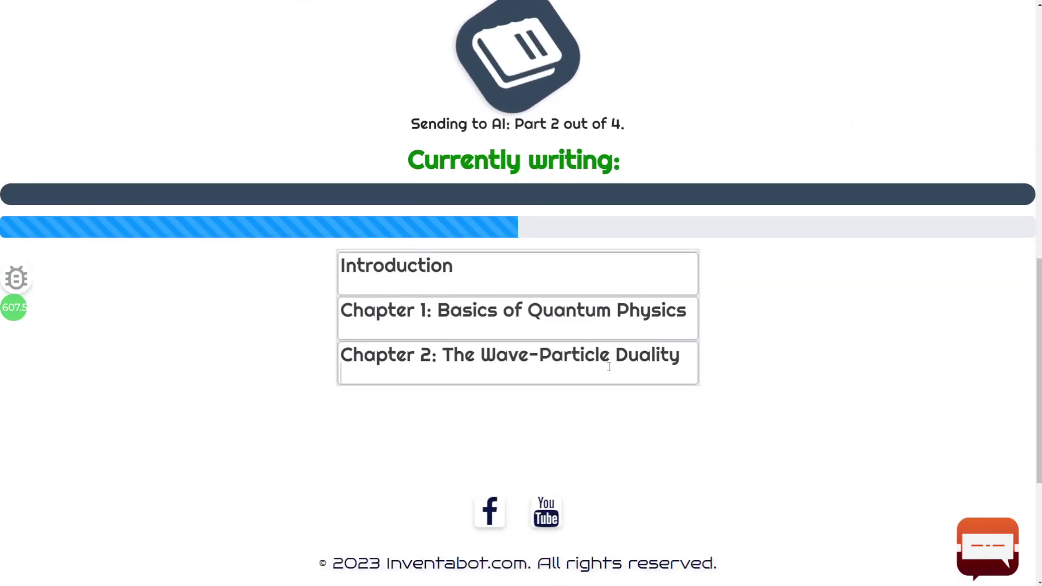
drag(610, 360, 416, 352)
click(415, 311)
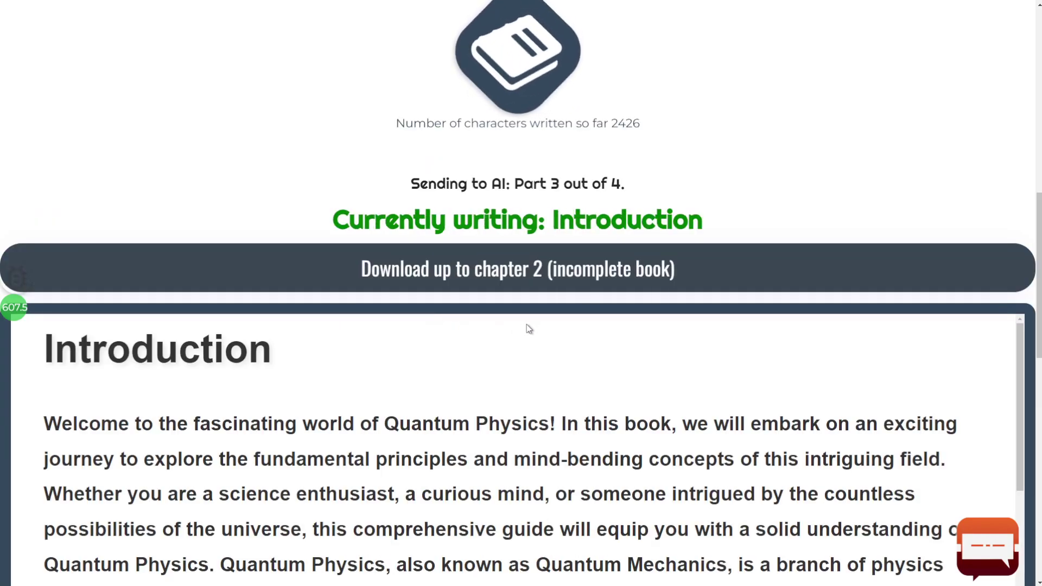
Reduce the page zoom by two levels and read through the generated Introduction text
key(ctrl+minus)
key(ctrl+minus)
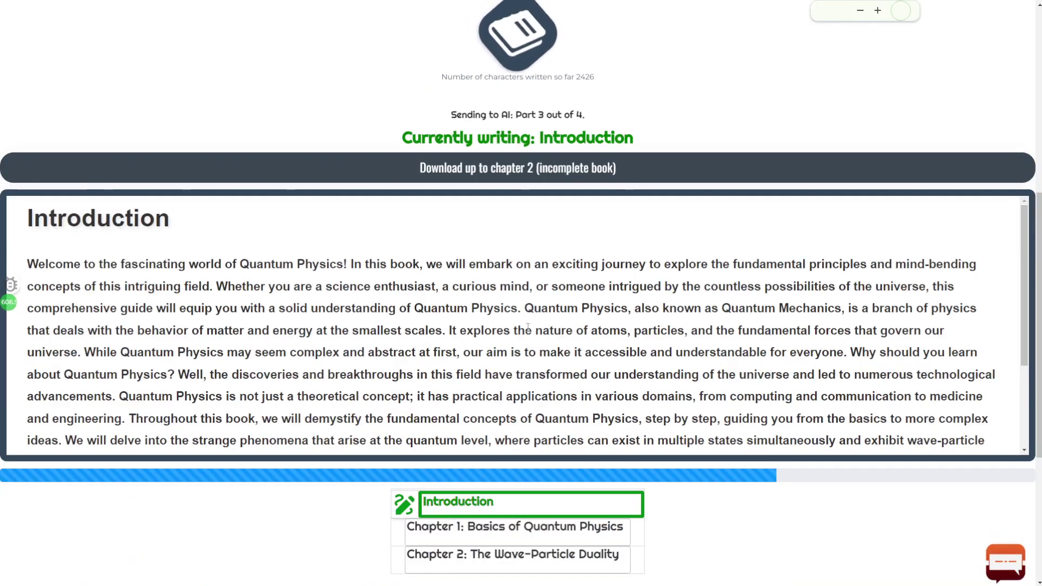
drag(156, 264, 378, 262)
click(372, 285)
scroll(497, 351, down, 3)
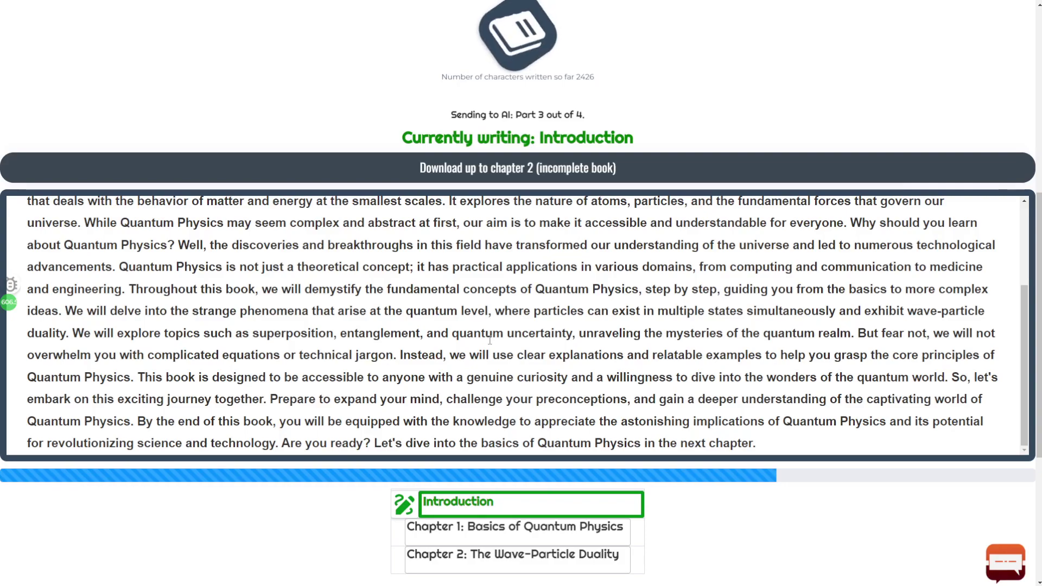
Follow the writing progress, chapter list and generated text while Chapters 1 and 2 are being written
scroll(490, 340, down, 4)
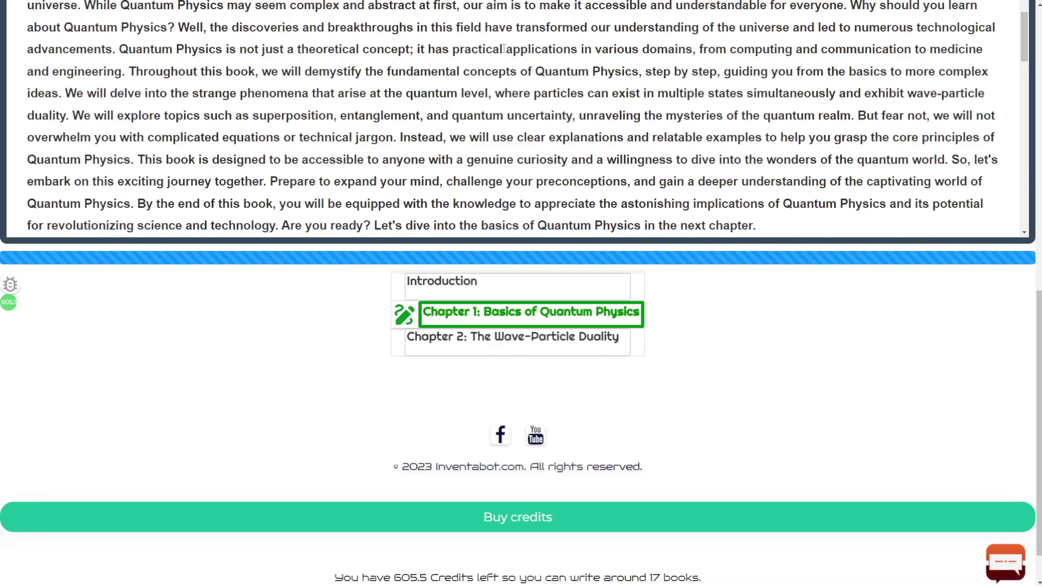
scroll(733, 332, down, 1)
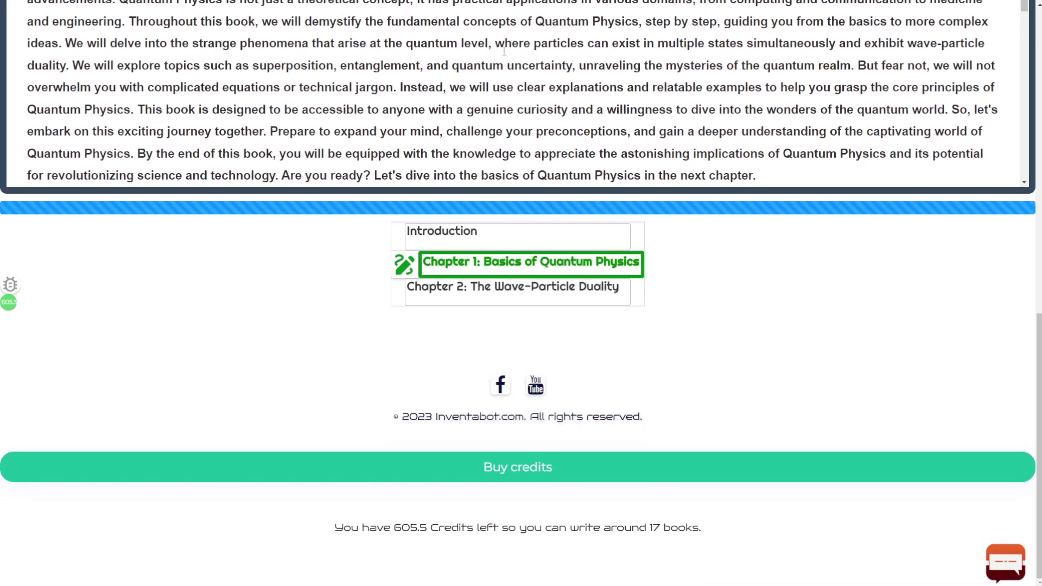
scroll(733, 334, up, 10)
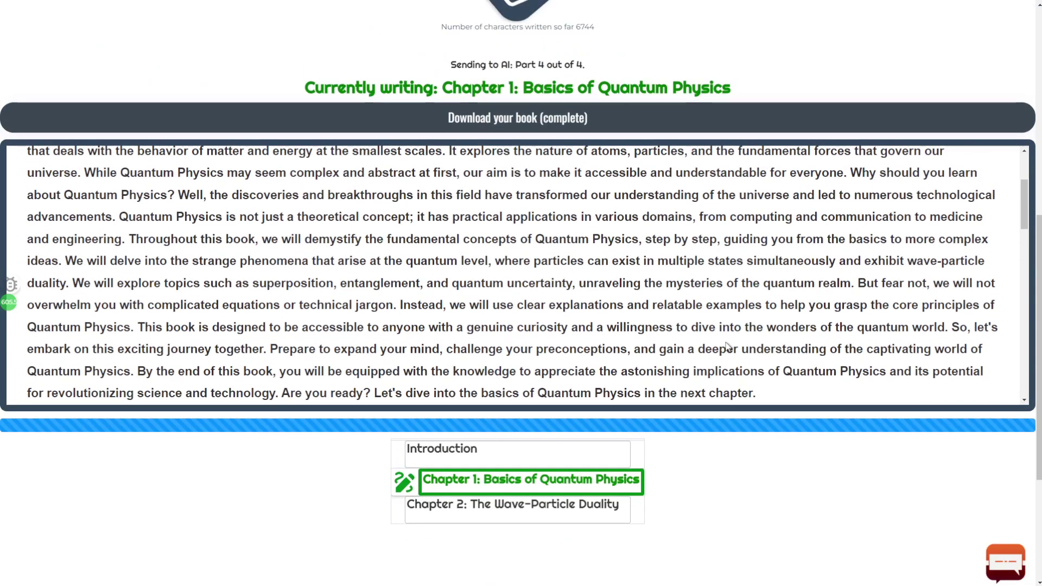
scroll(700, 442, up, 2)
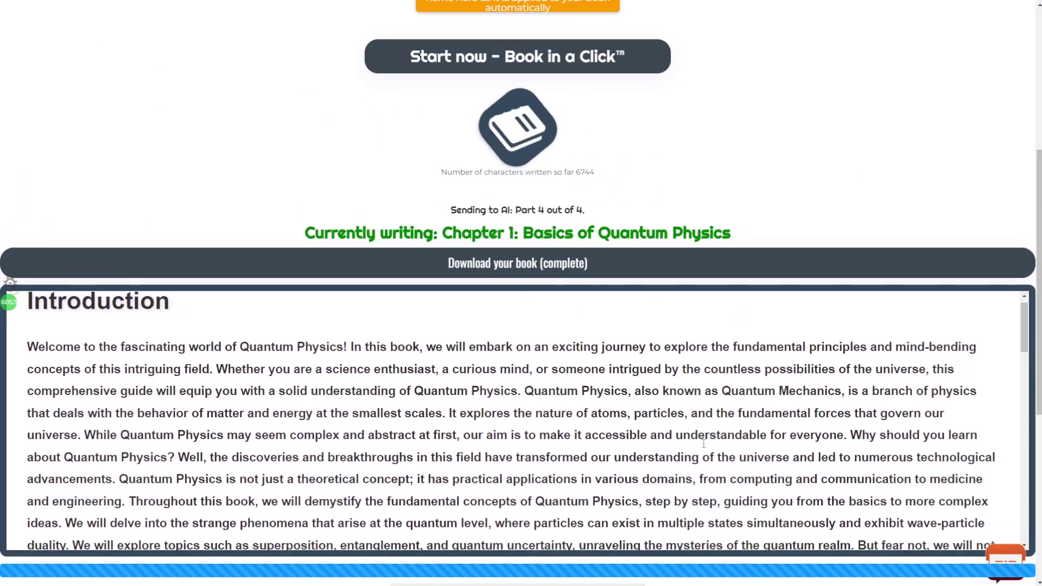
scroll(732, 391, down, 7)
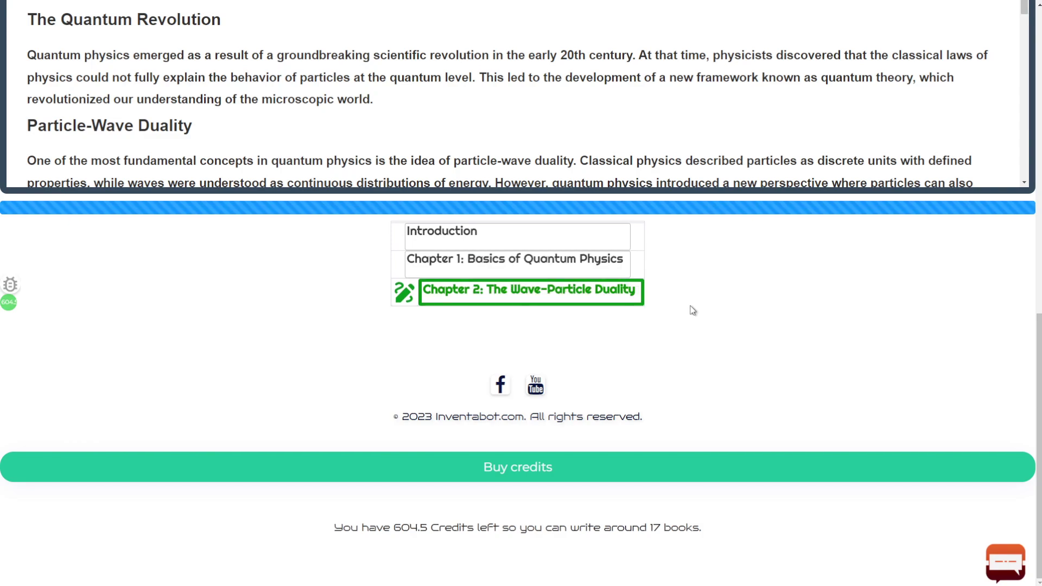
scroll(1004, 228, up, 6)
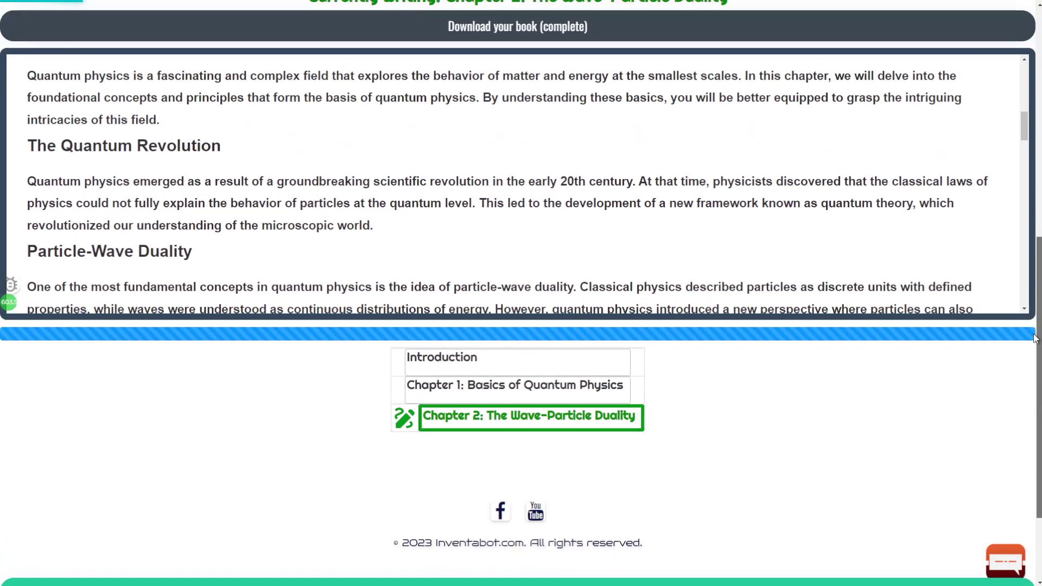
scroll(1003, 234, down, 4)
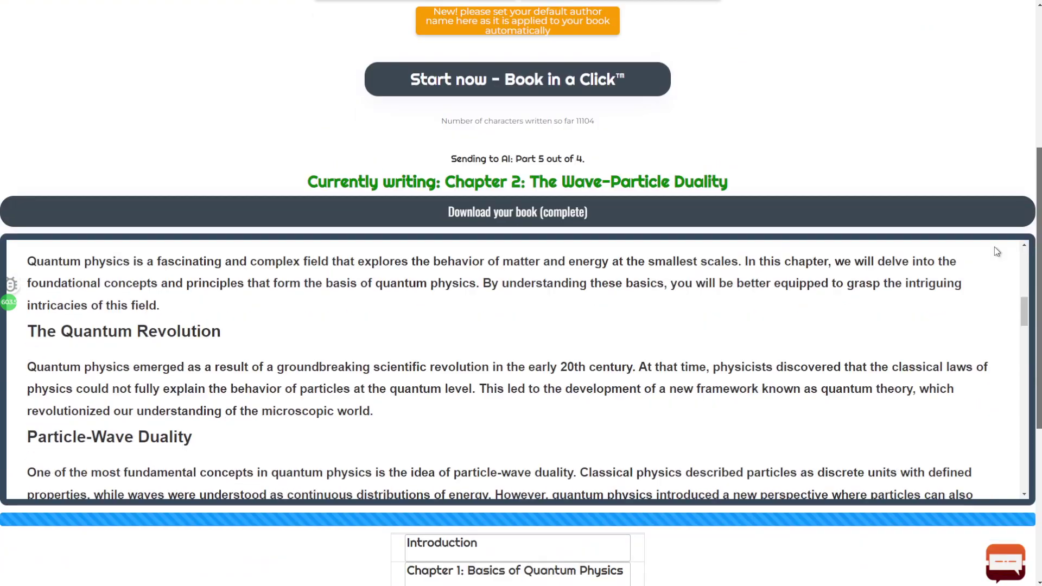
scroll(994, 217, up, 6)
scroll(988, 152, up, 1)
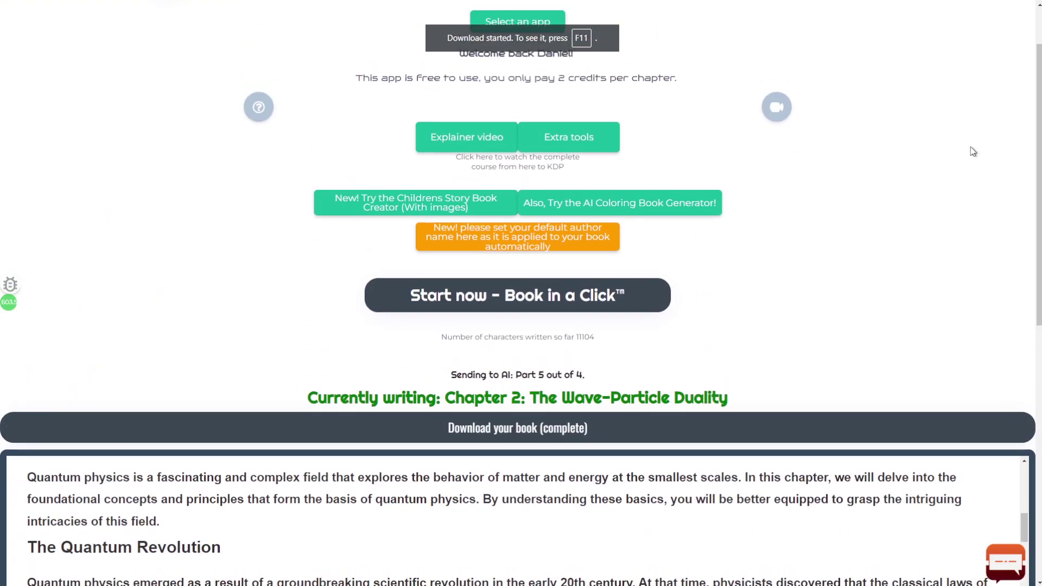
scroll(615, 180, up, 1)
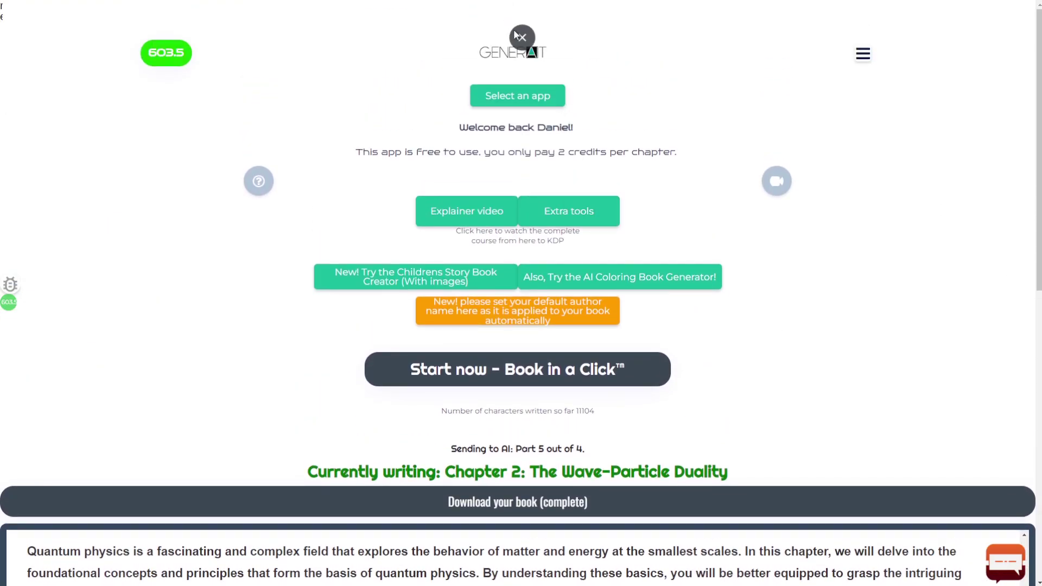
Leave full screen, open the downloaded AsimpleGuideUnderstandingQuantomPhysics.doc in Word, and check the title, author and date on its title page
key(F11)
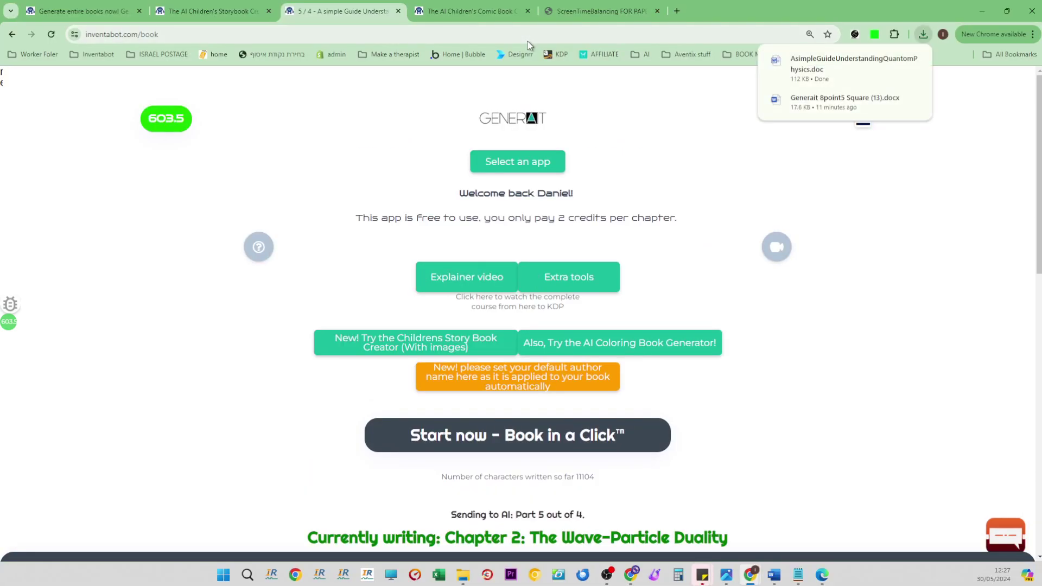
click(844, 67)
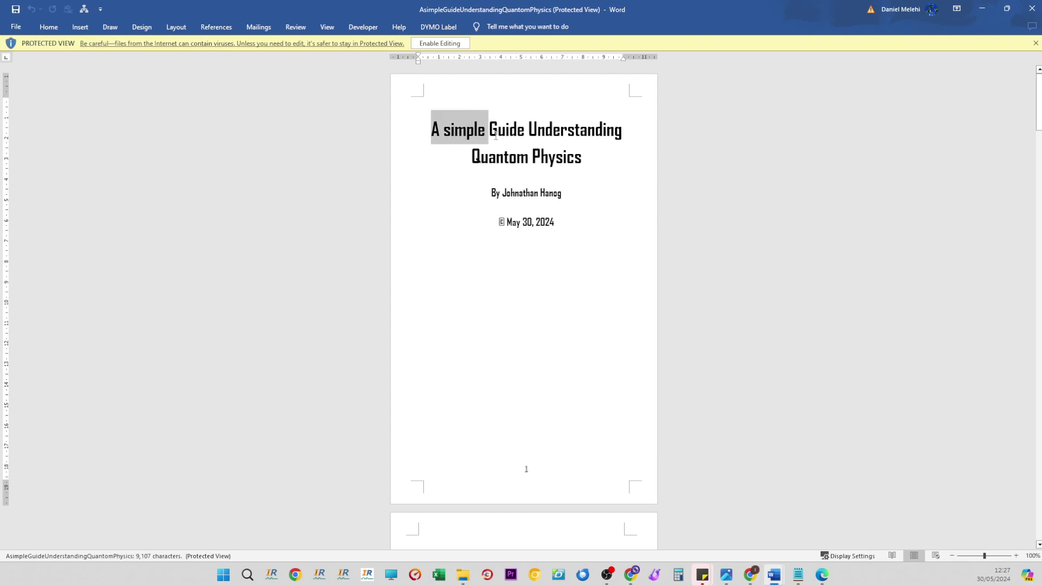
drag(532, 140, 569, 159)
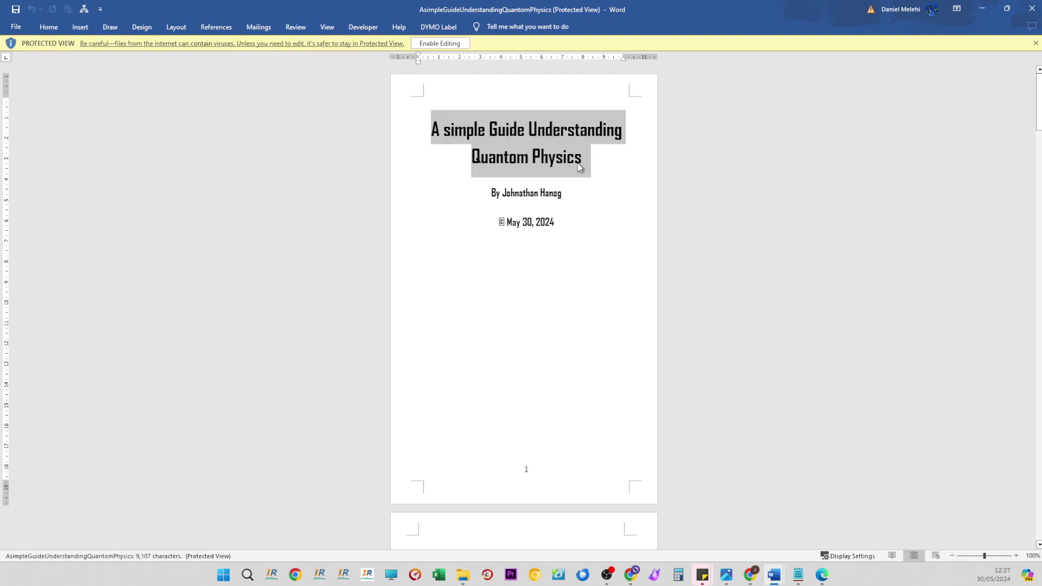
click(578, 166)
drag(508, 143, 426, 129)
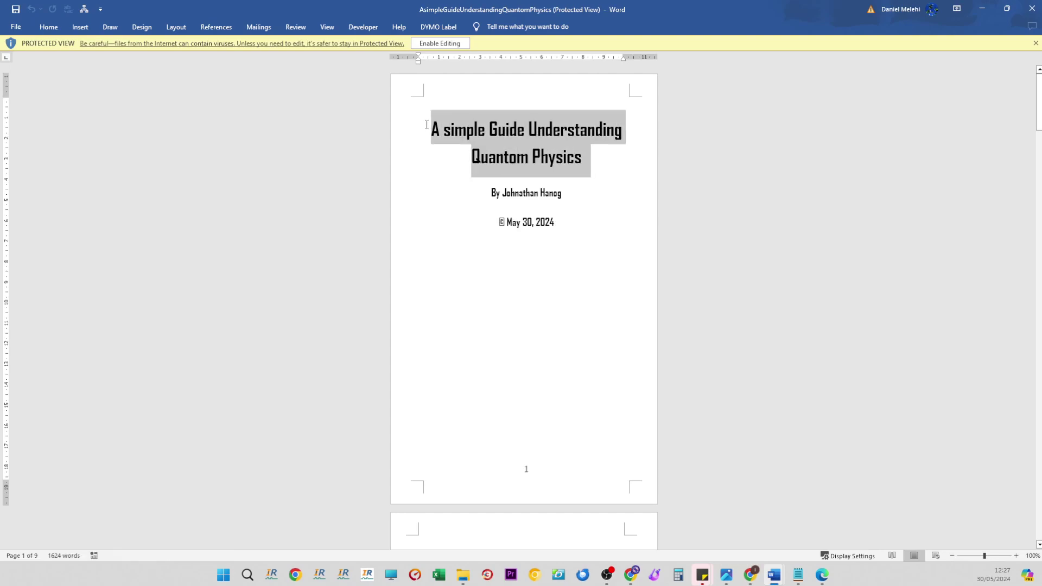
click(423, 129)
drag(495, 197, 557, 204)
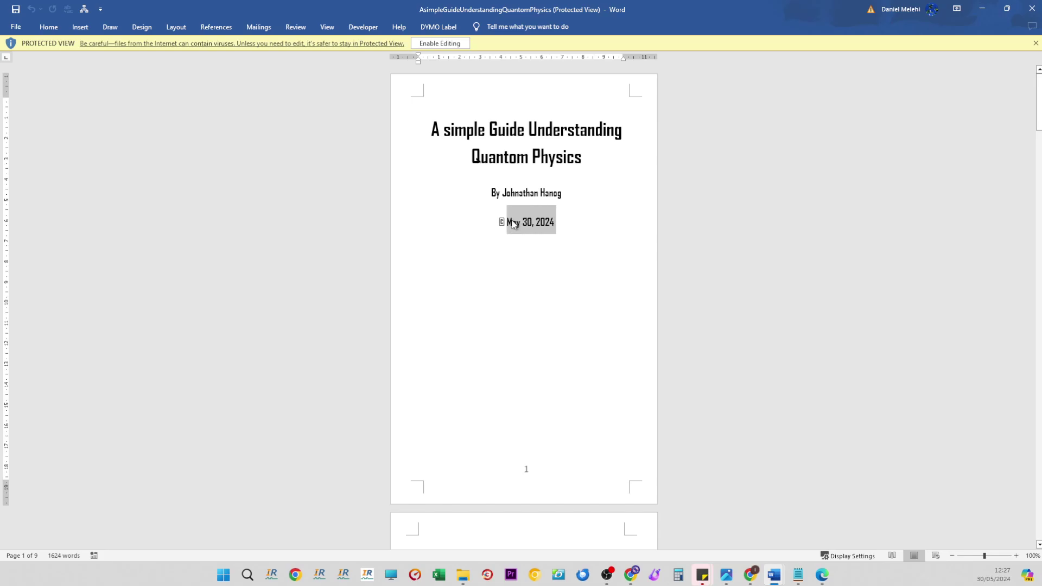
Enable editing for the protected quantum physics document
drag(1039, 103, 1039, 136)
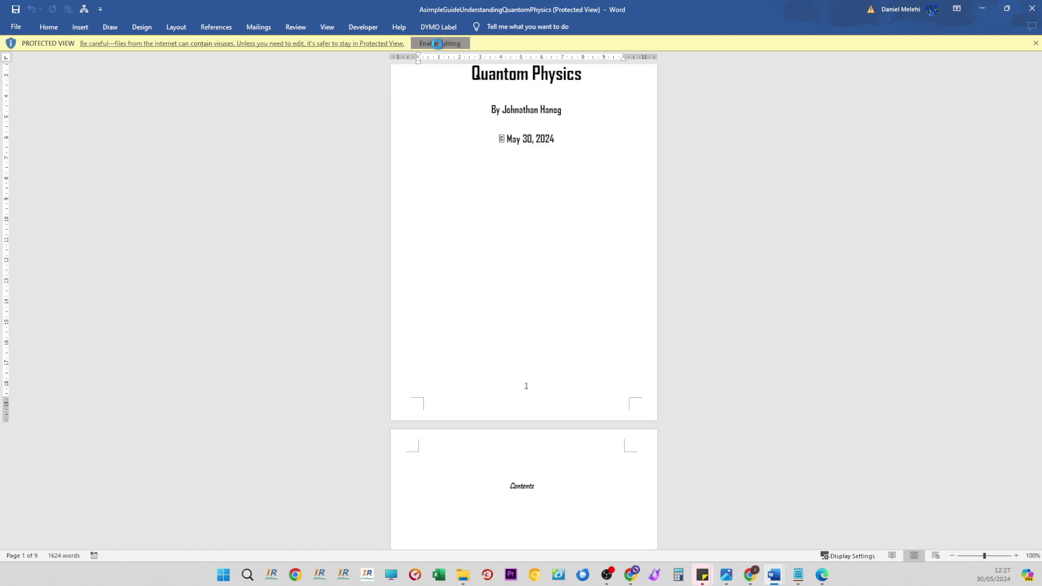
click(438, 43)
click(473, 261)
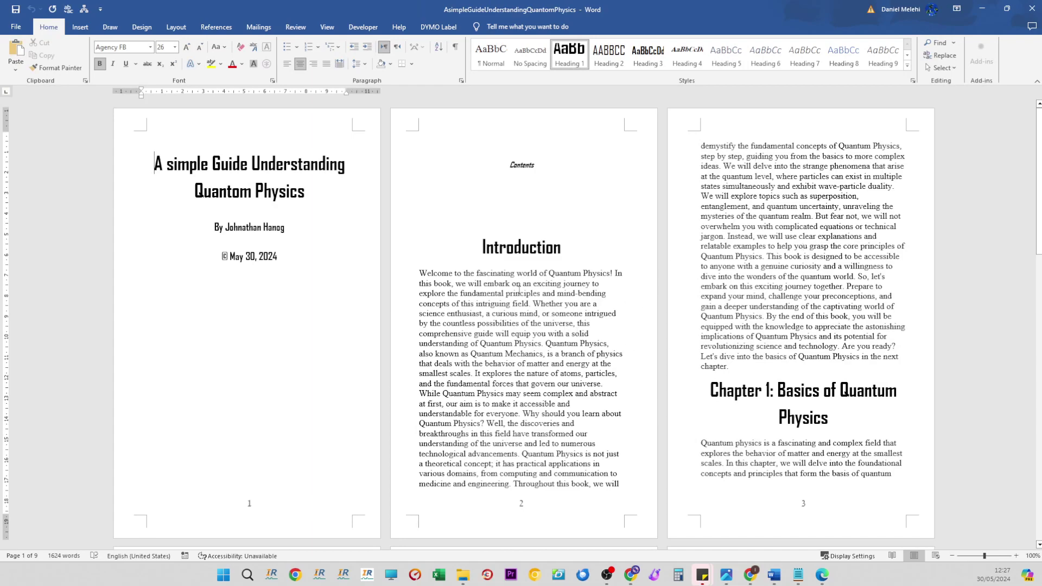
Select all body text with formatting similar to the Introduction paragraph, justify it, and check the result through the last page
drag(423, 280, 548, 449)
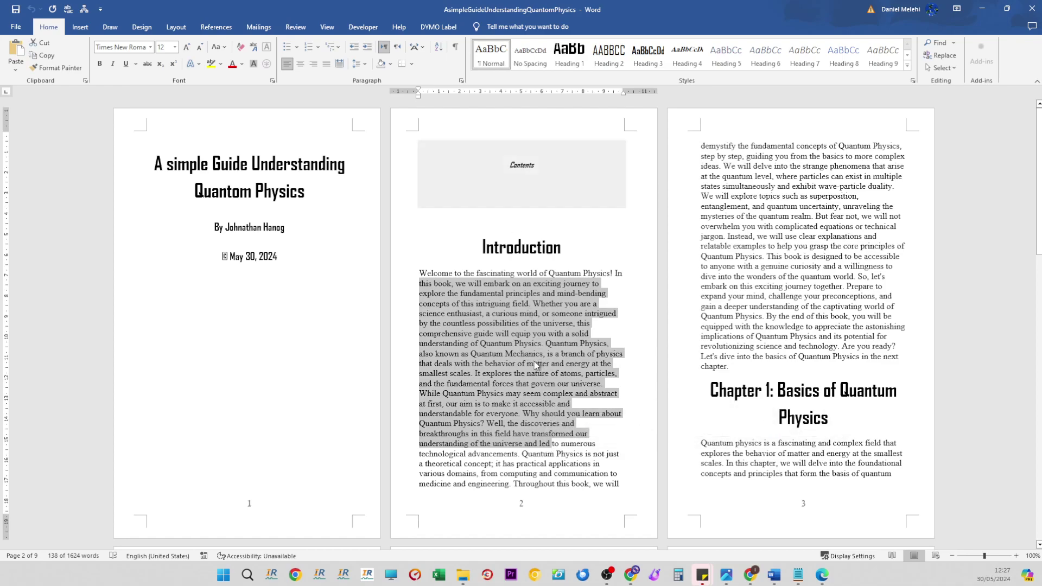
click(943, 68)
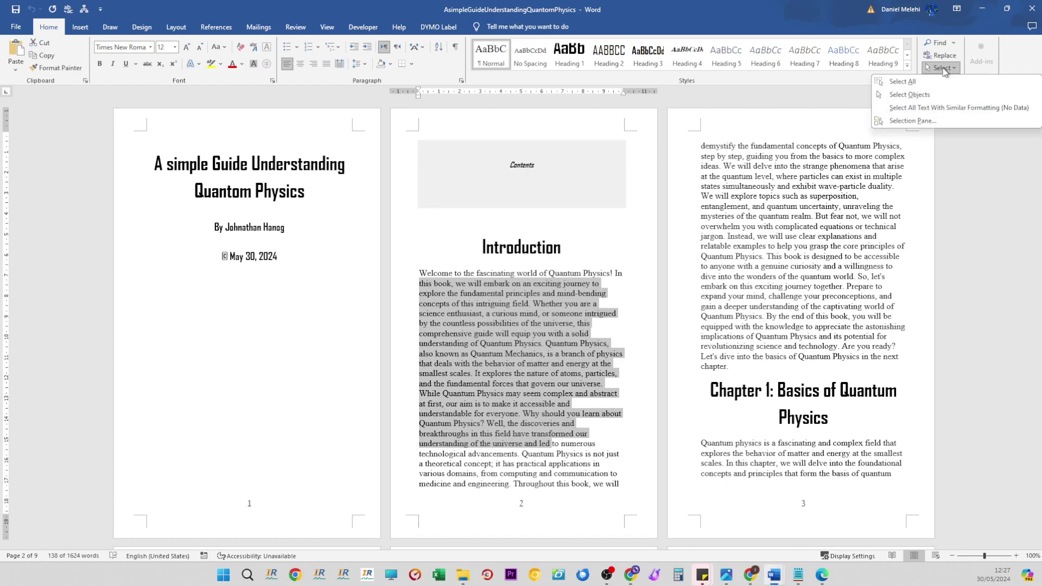
click(943, 108)
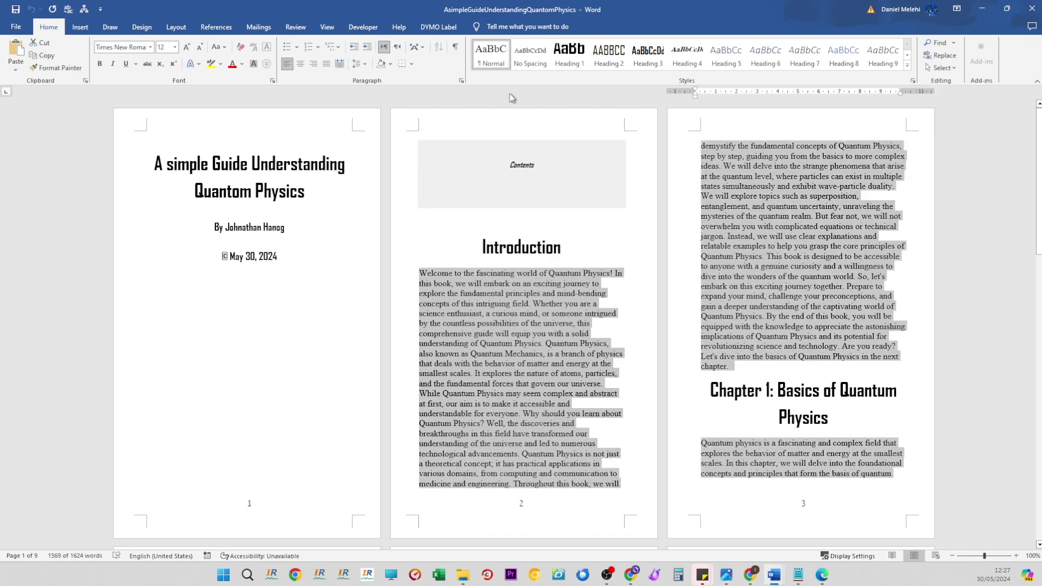
click(326, 64)
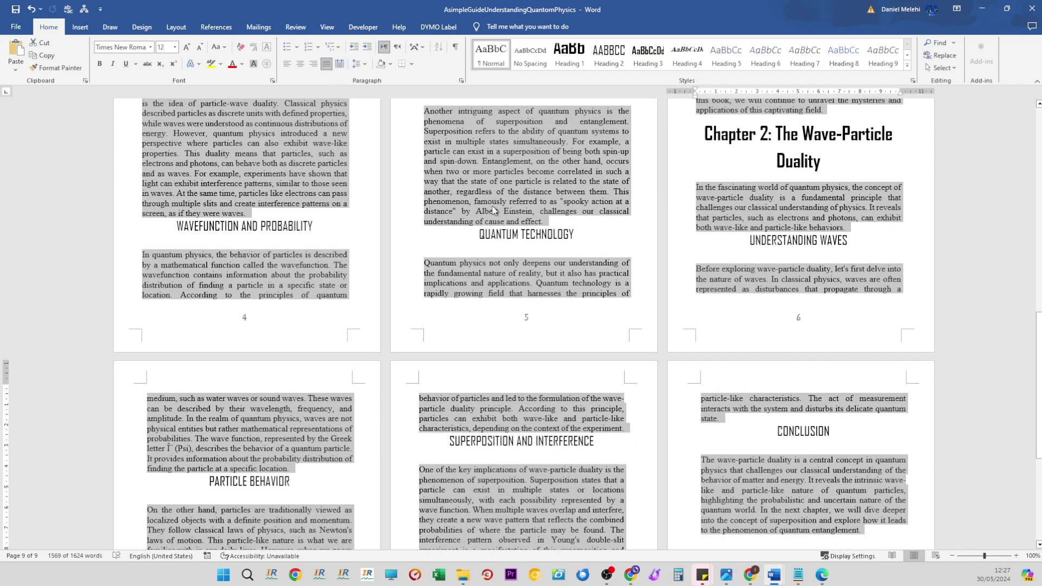
click(575, 307)
scroll(574, 305, down, 5)
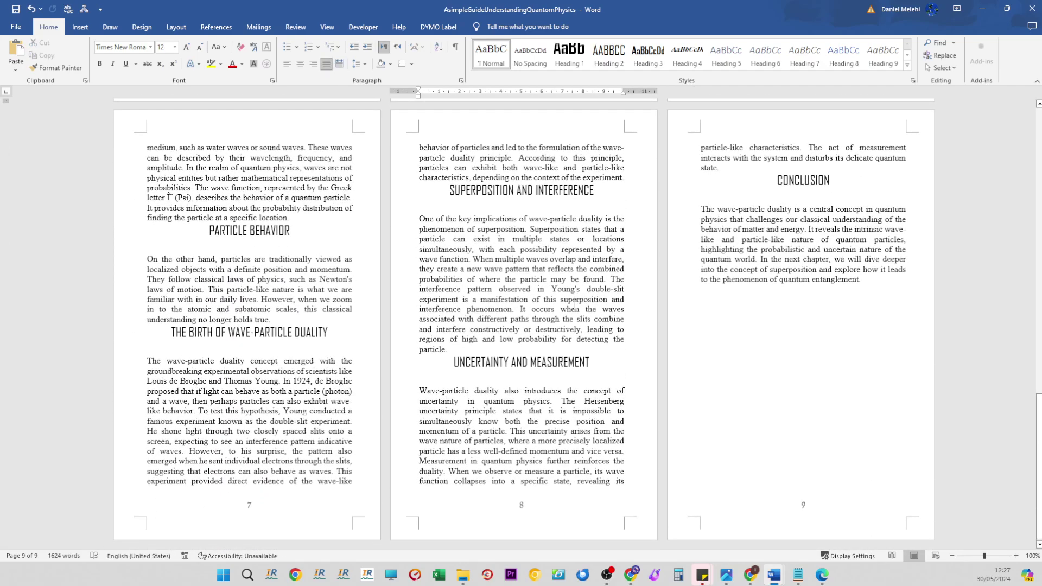
drag(1033, 511, 1012, 205)
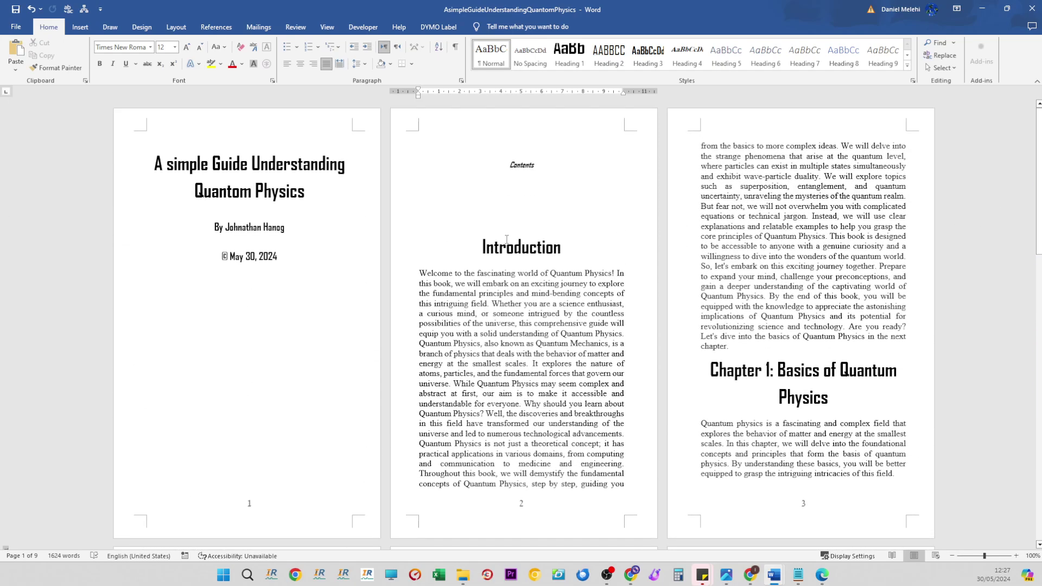
Fill the empty Contents block with the built-in Automatic Table 1, and update its page numbers only
click(553, 248)
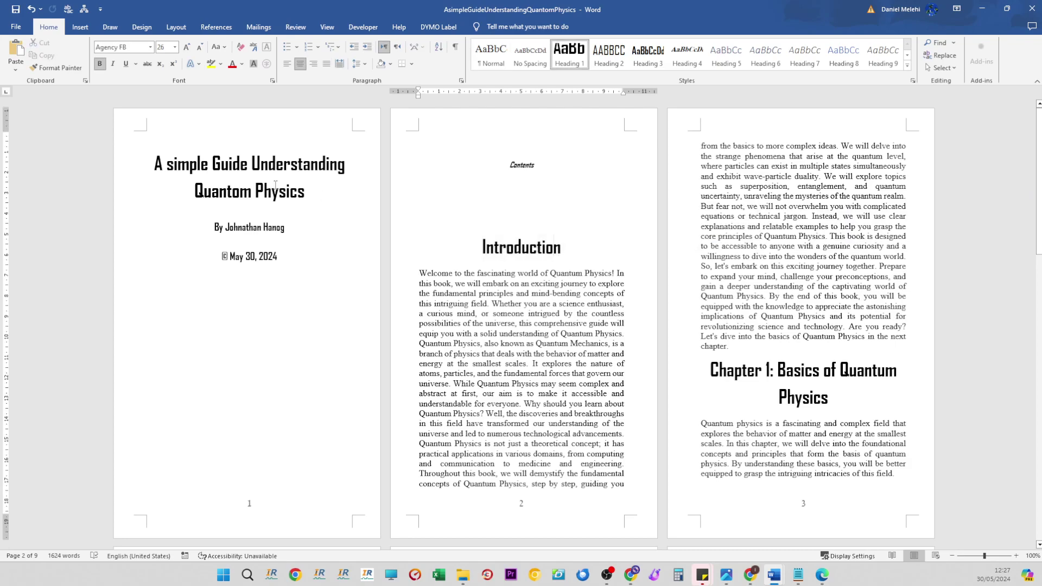
click(519, 163)
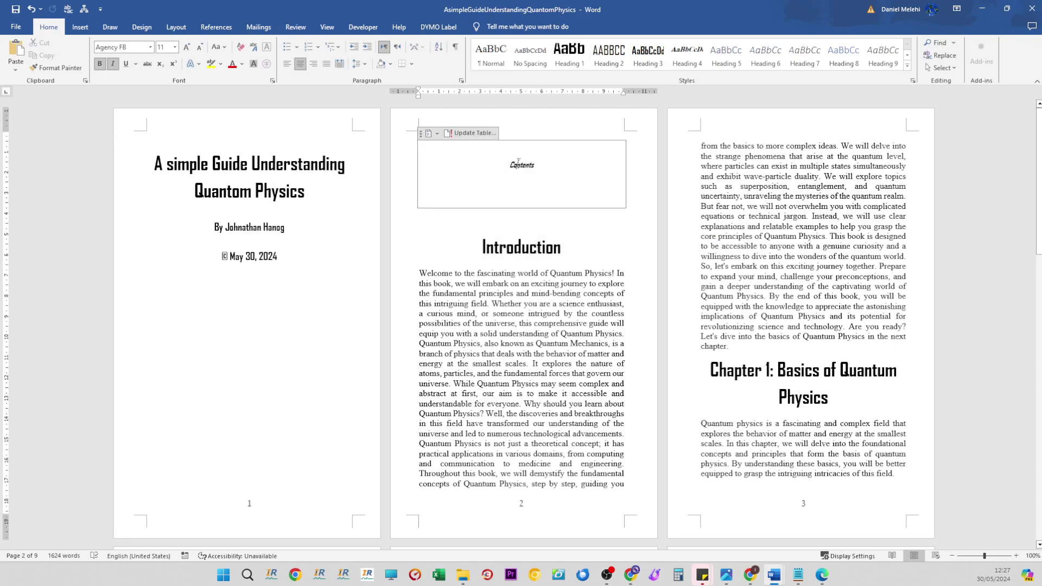
click(429, 133)
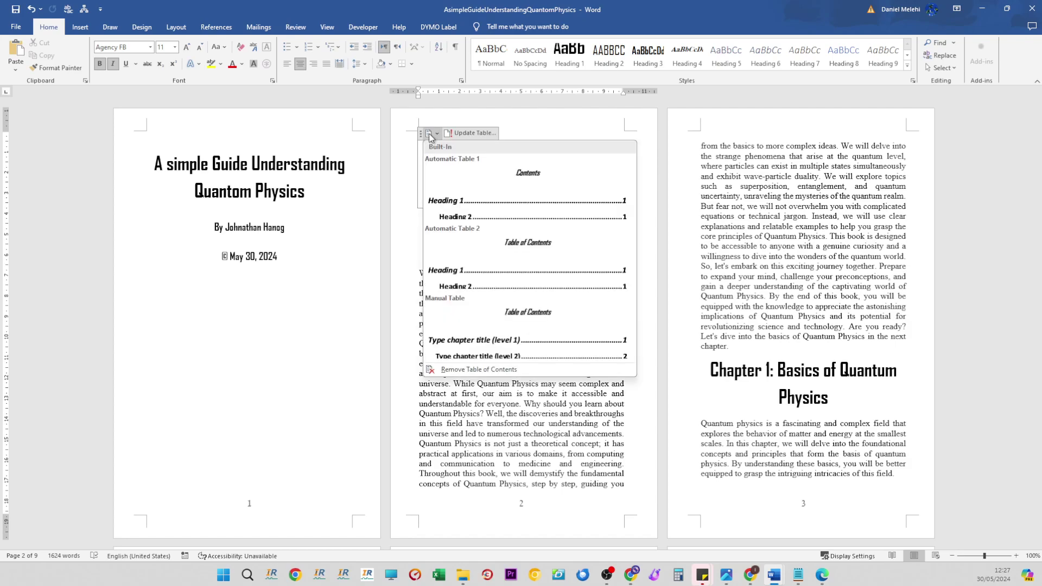
click(470, 186)
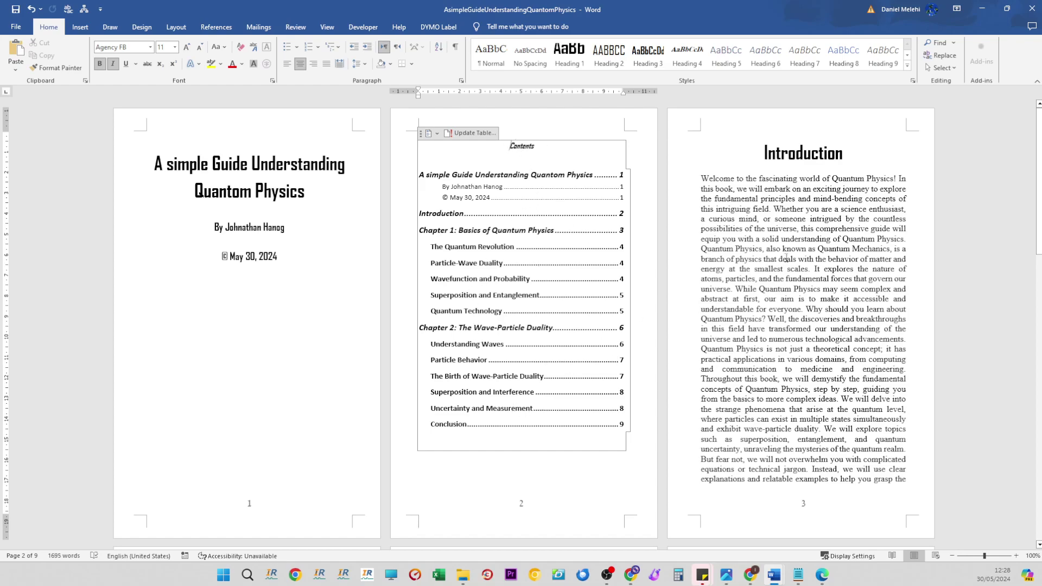
click(473, 136)
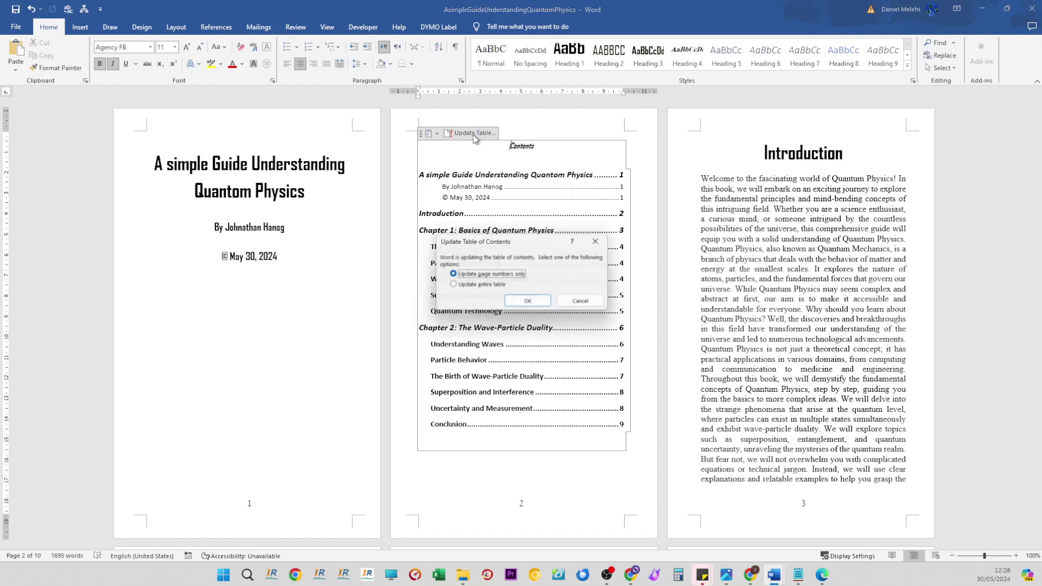
click(520, 308)
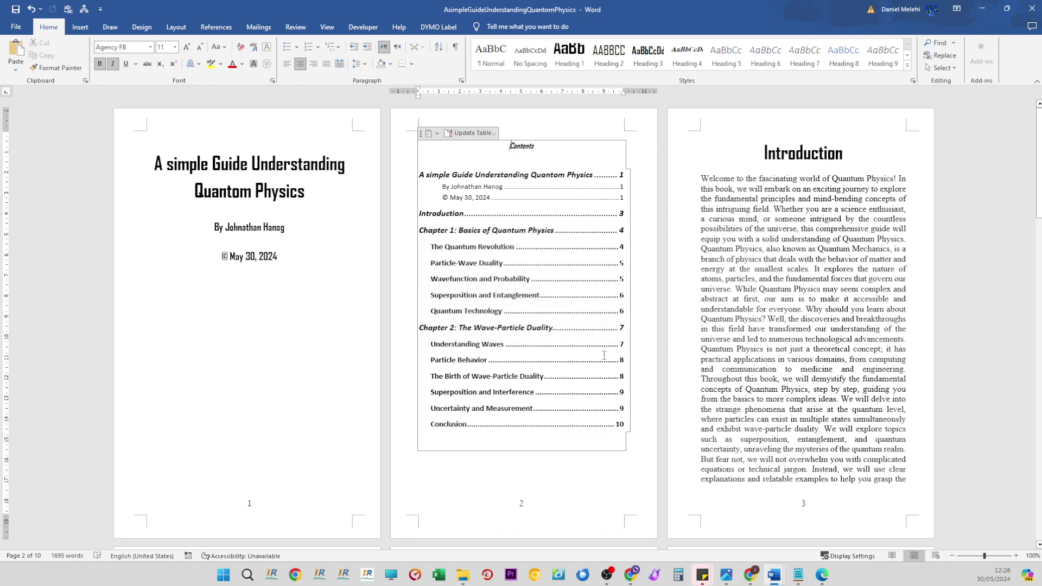
Save the book in the Downloads folder as a Word Document under the name AsimpleGuideUnderstandingQuantomPhysics
scroll(600, 389, down, 20)
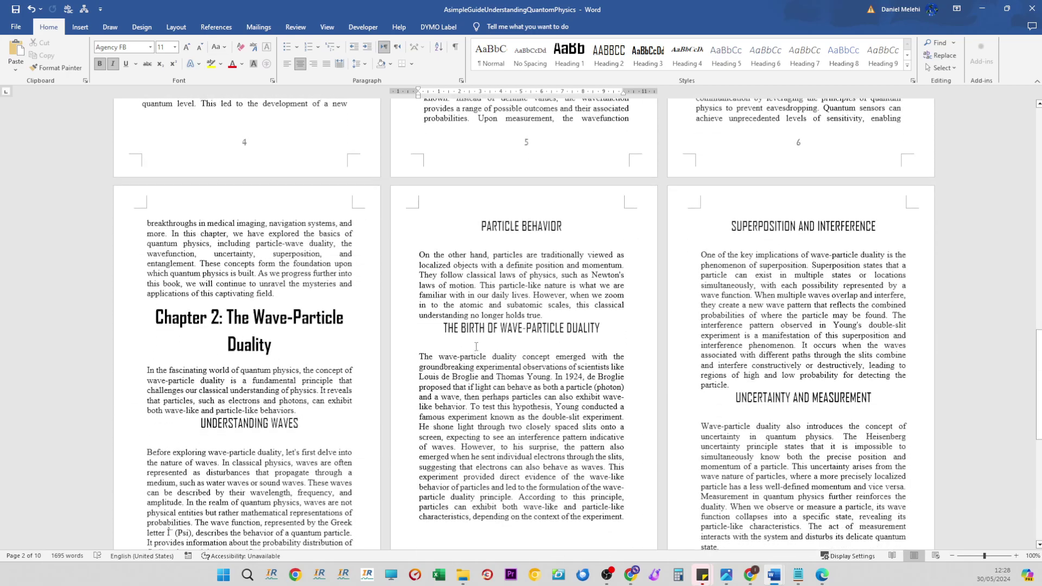
scroll(441, 370, up, 20)
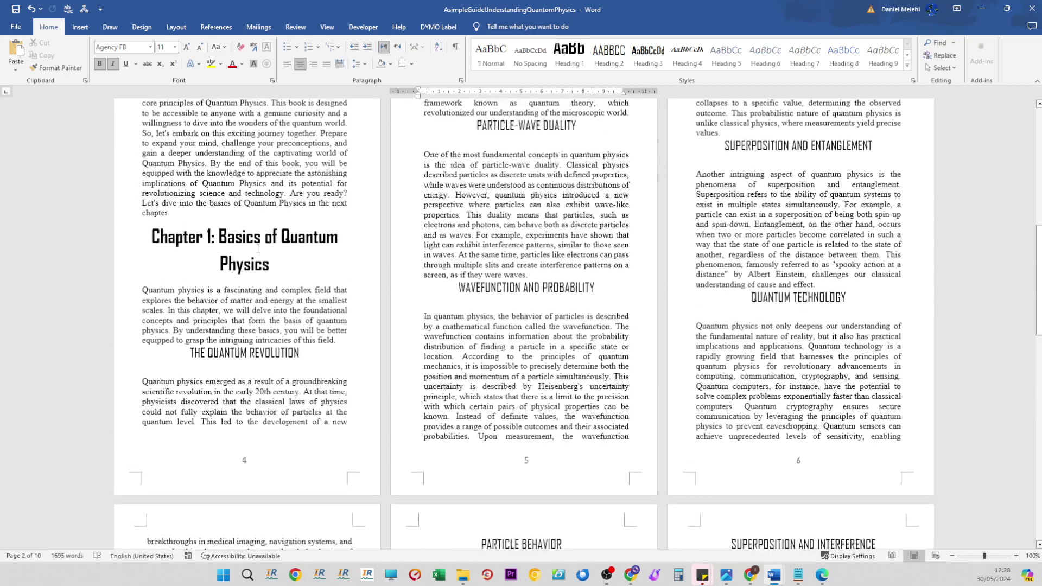
scroll(235, 231, up, 3)
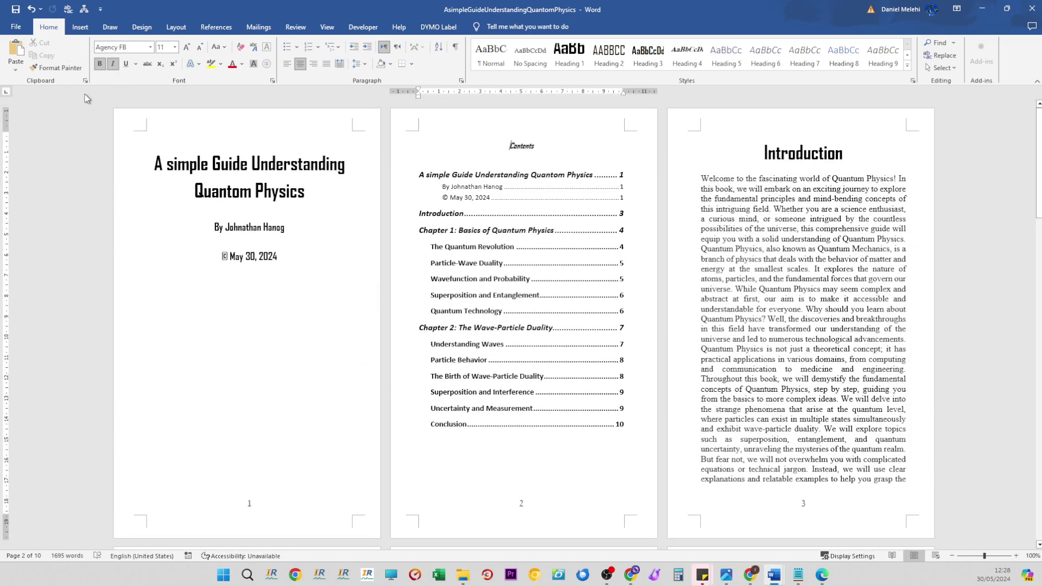
click(16, 27)
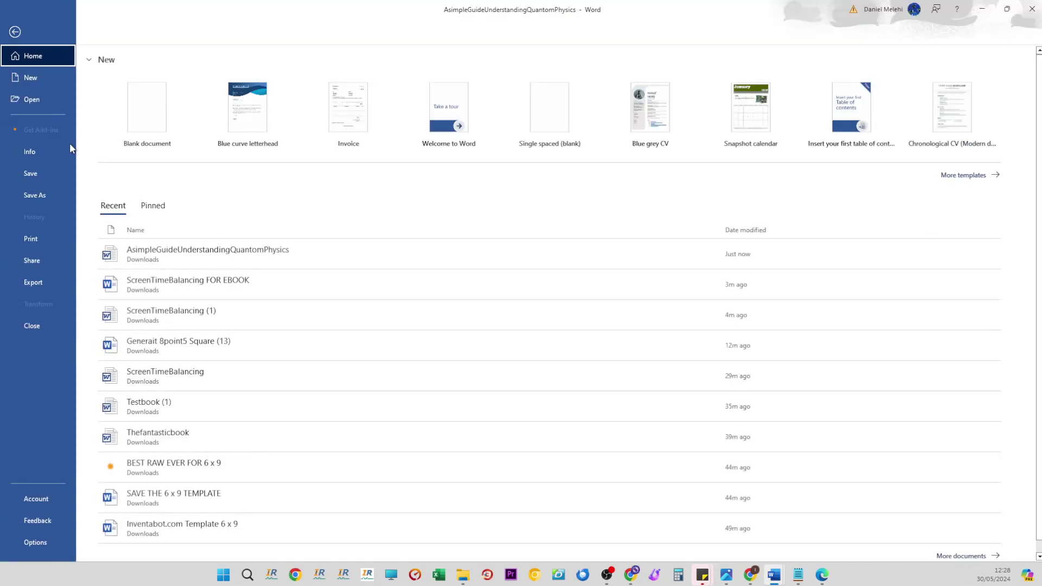
click(64, 197)
click(144, 210)
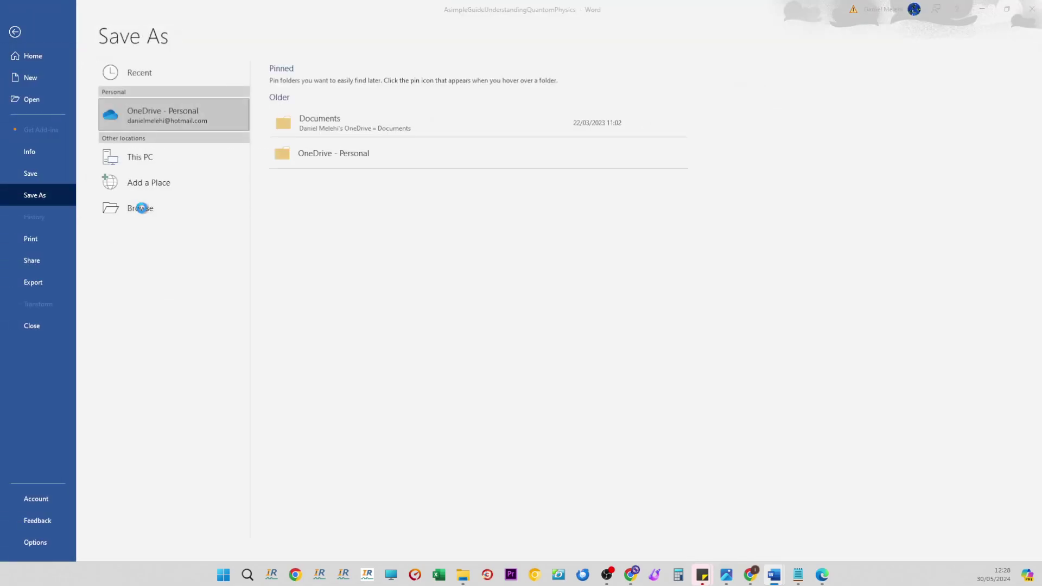
click(116, 230)
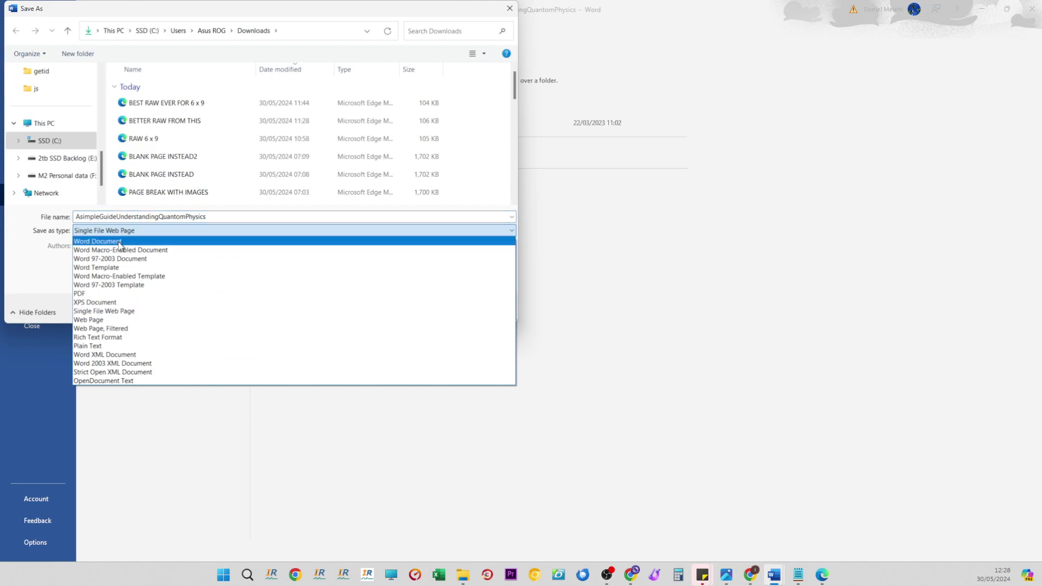
click(116, 240)
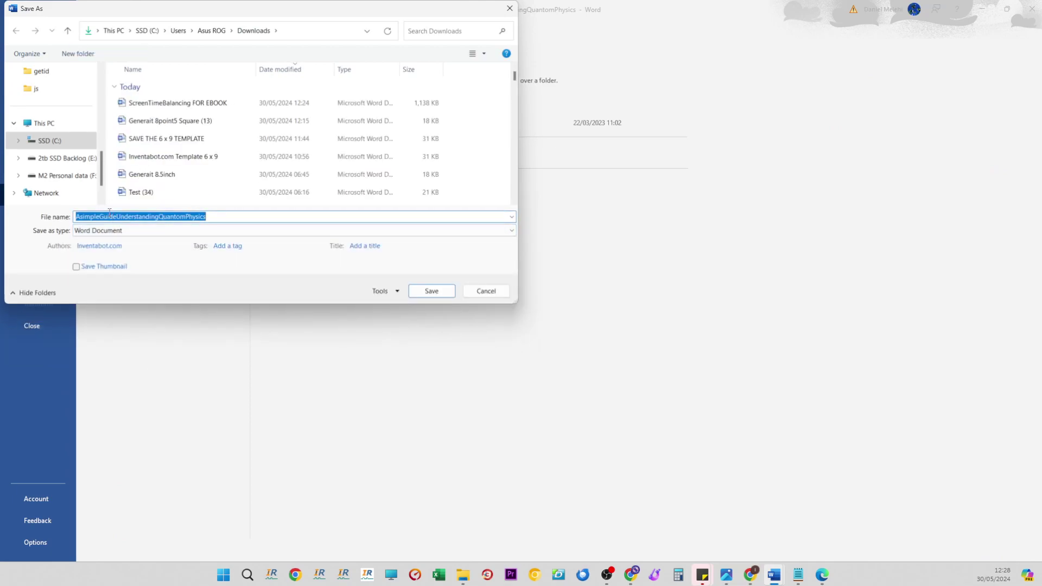
key(Return)
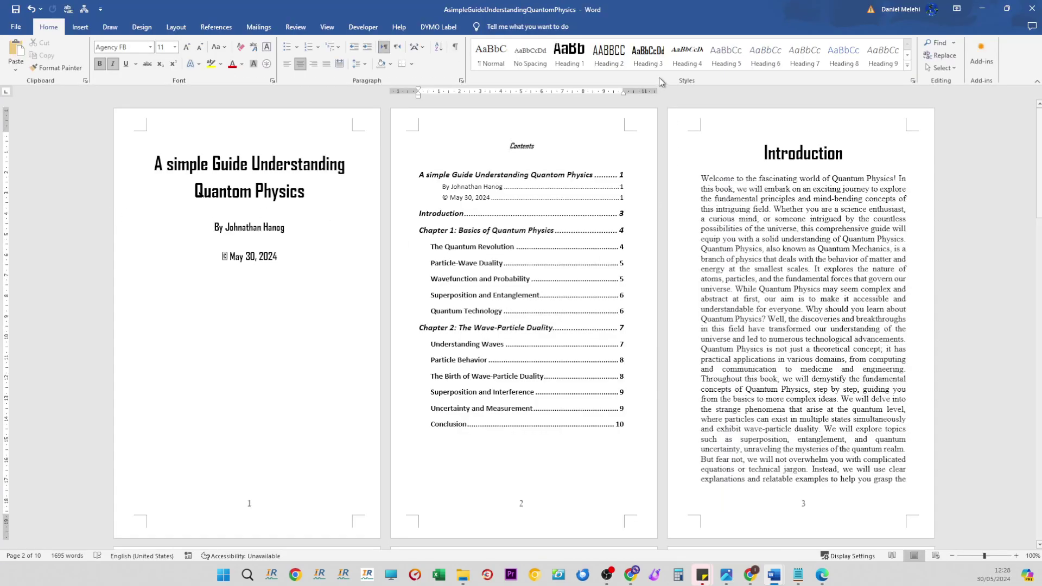
Review the saved book's contents table and chapter pages, and close the document
scroll(625, 341, down, 6)
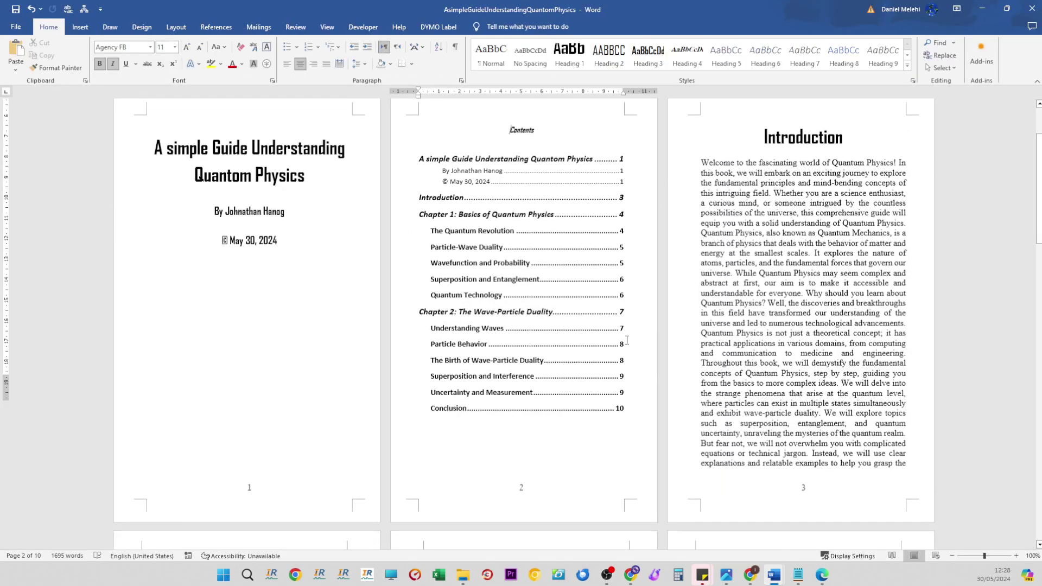
scroll(625, 344, down, 20)
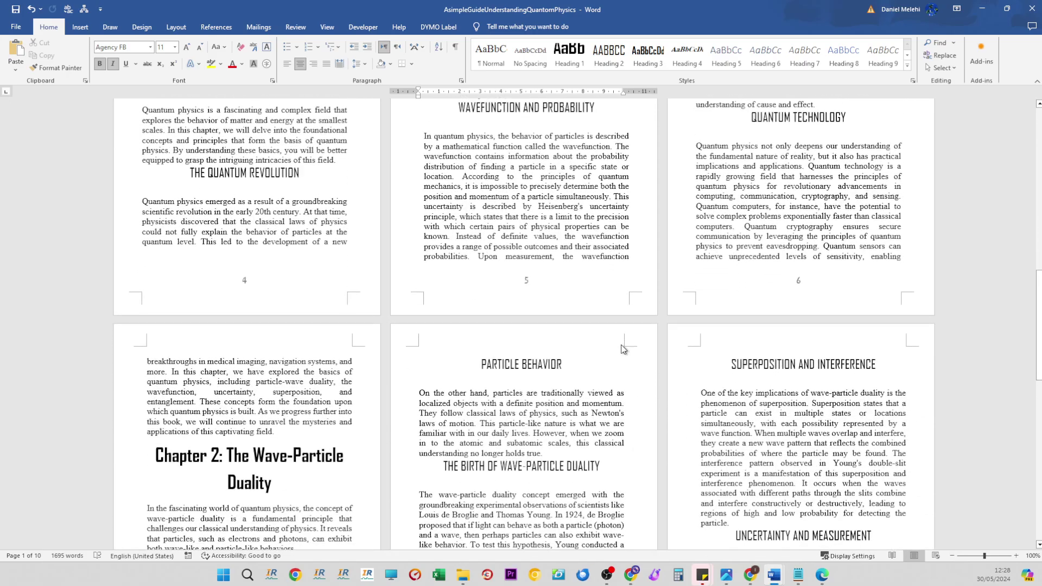
scroll(615, 352, up, 20)
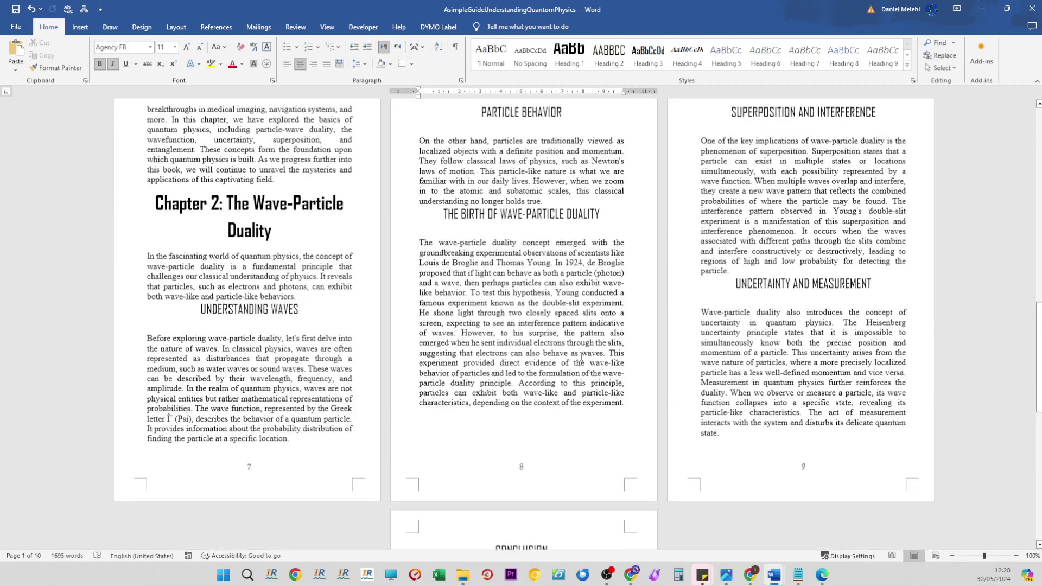
scroll(575, 372, up, 4)
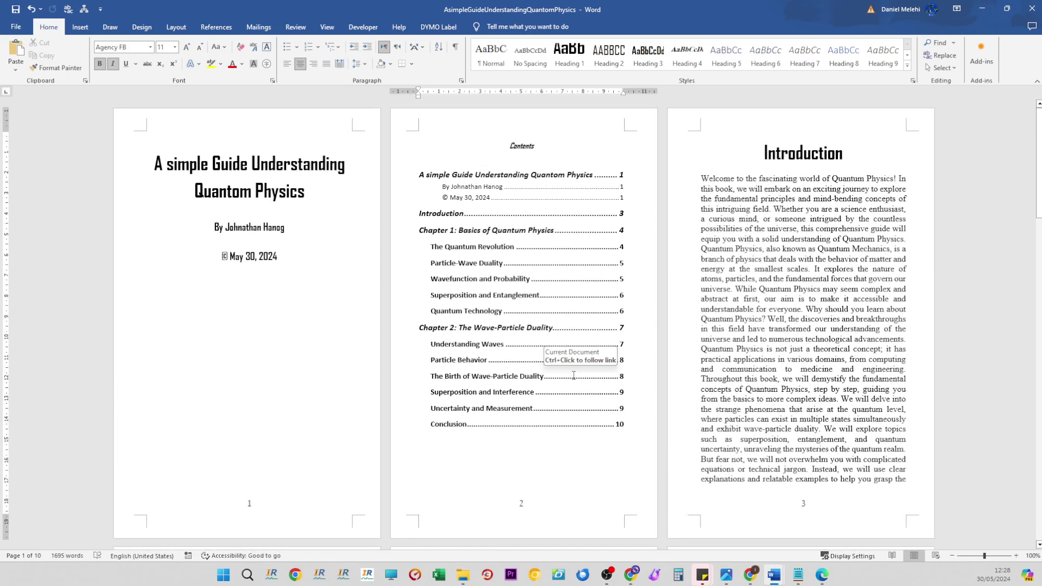
scroll(538, 407, down, 20)
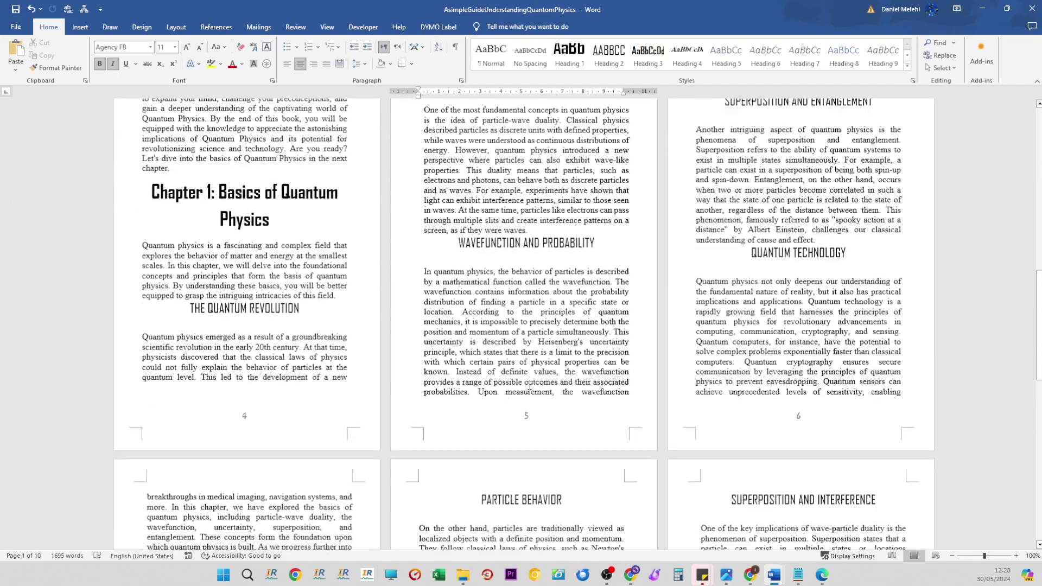
scroll(538, 407, up, 20)
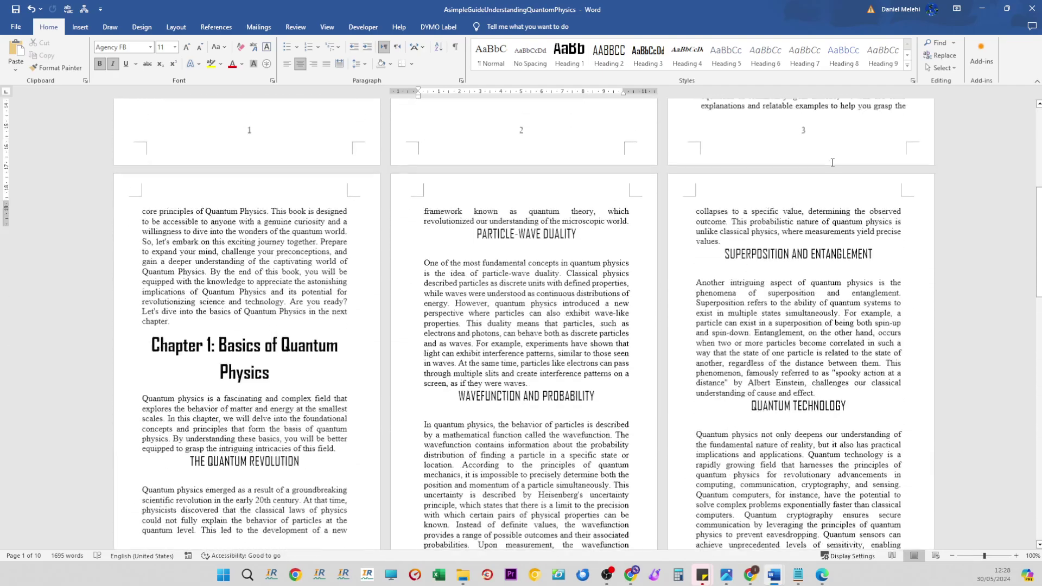
click(1030, 12)
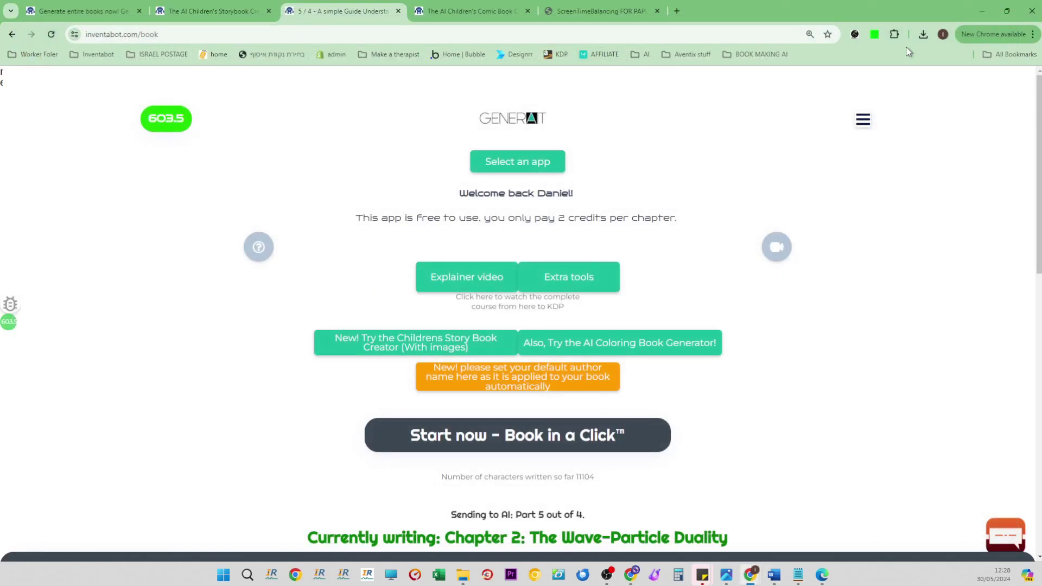
In Chrome, open the AI KDP Listing Automator extension and choose The ABC coloring book from the saved books
click(855, 35)
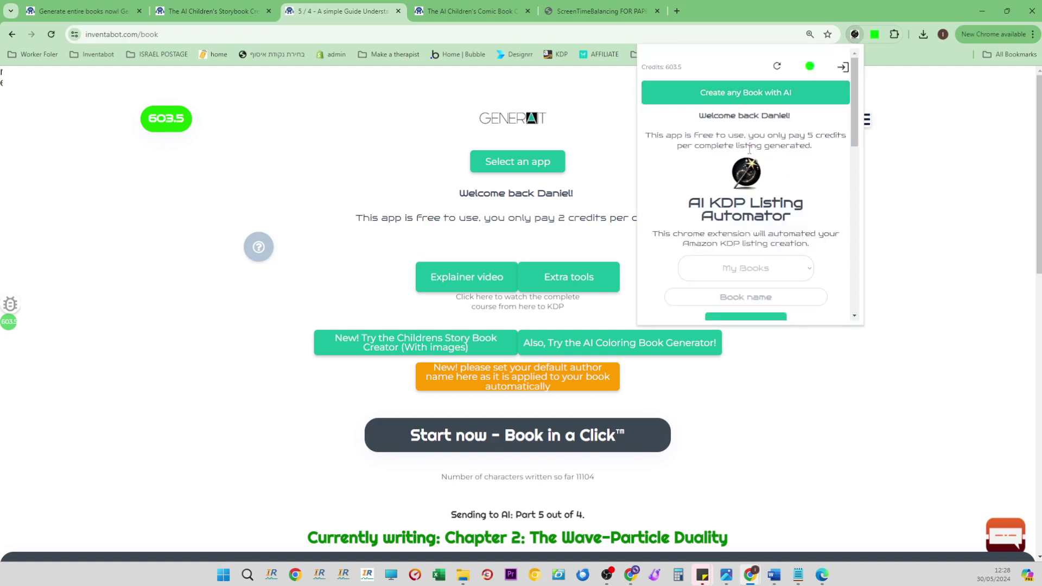
scroll(750, 152, down, 1)
click(752, 197)
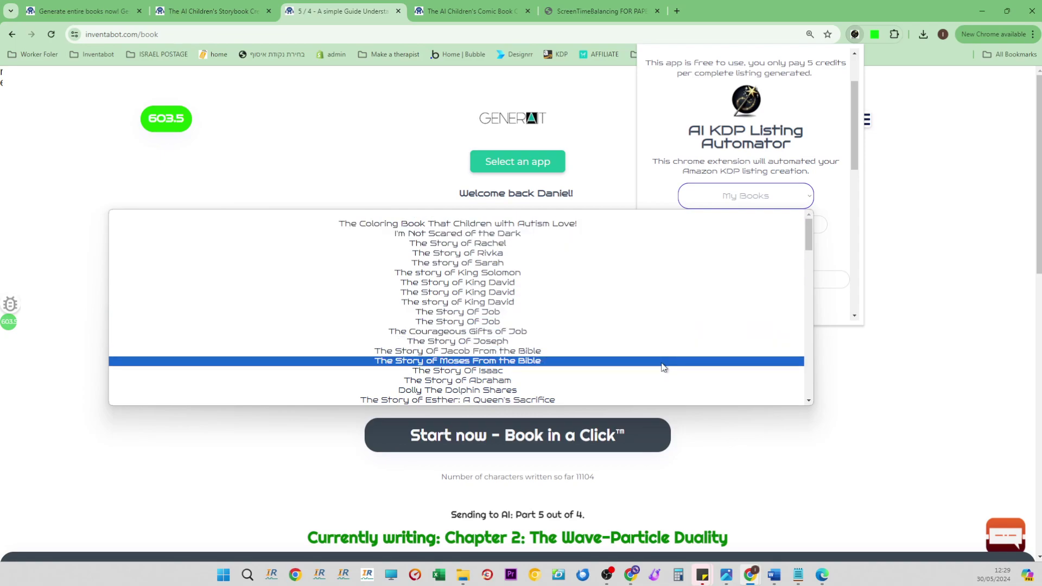
scroll(633, 316, down, 15)
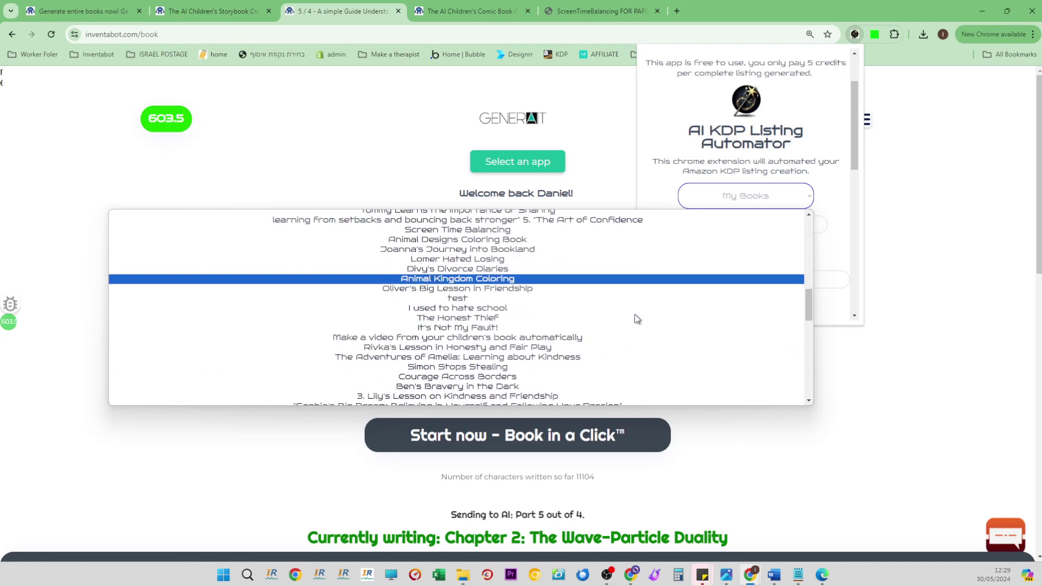
scroll(608, 352, up, 14)
scroll(607, 353, down, 14)
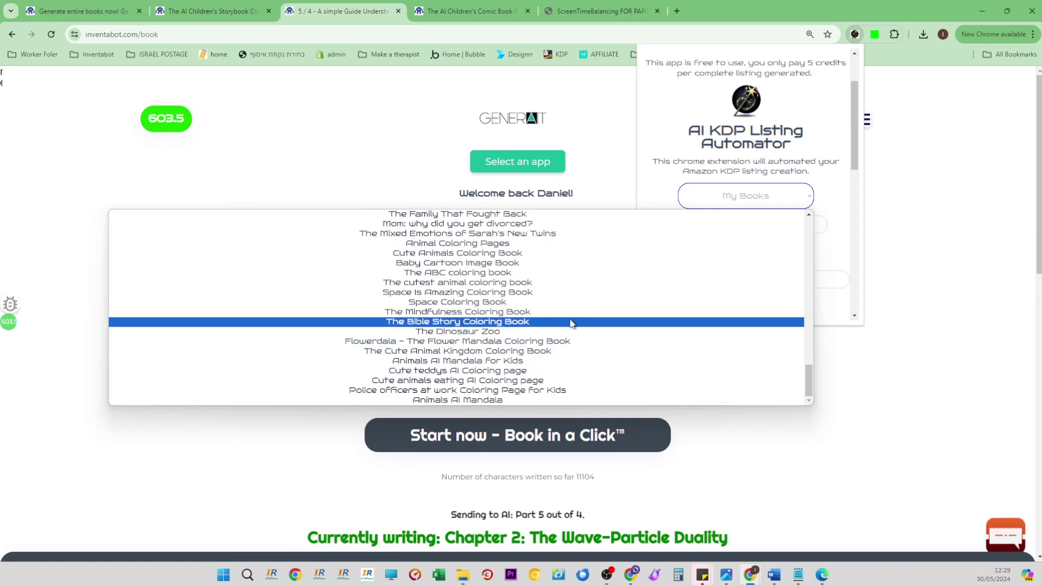
scroll(584, 333, up, 4)
scroll(524, 274, down, 4)
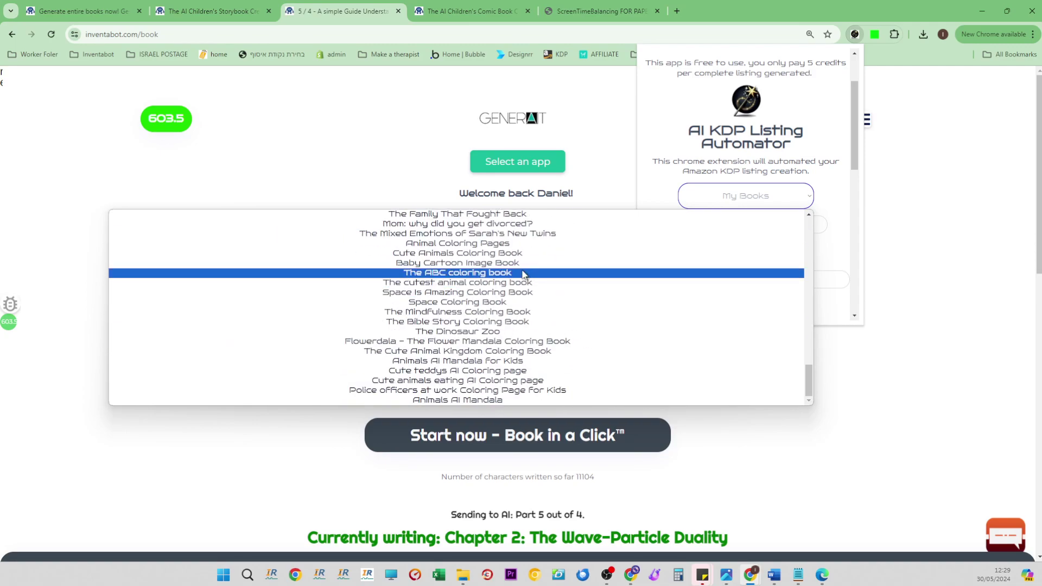
click(518, 278)
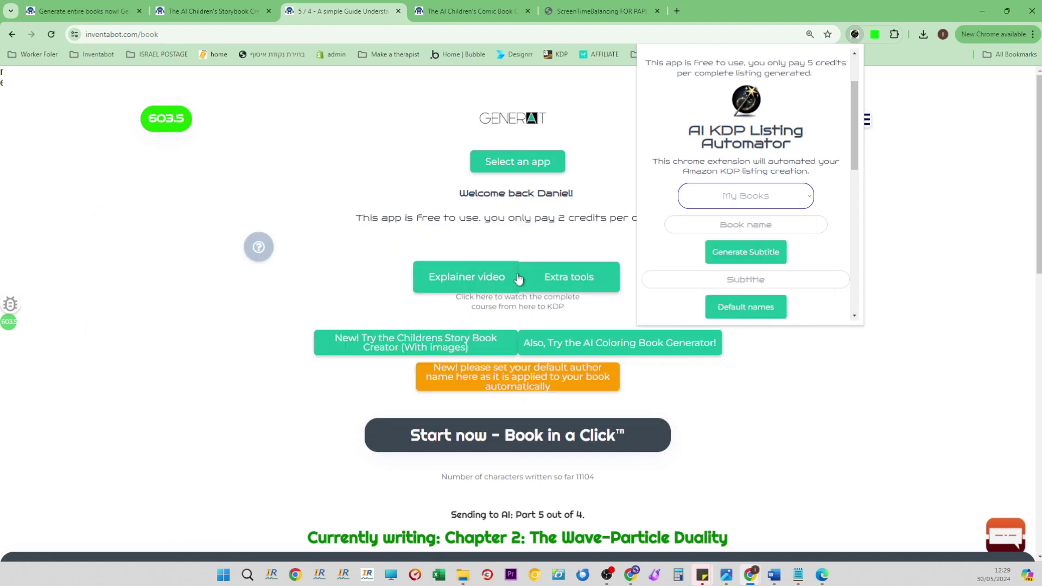
Generate a subtitle for the coloring book listing and save the default author names
click(733, 263)
scroll(738, 238, down, 3)
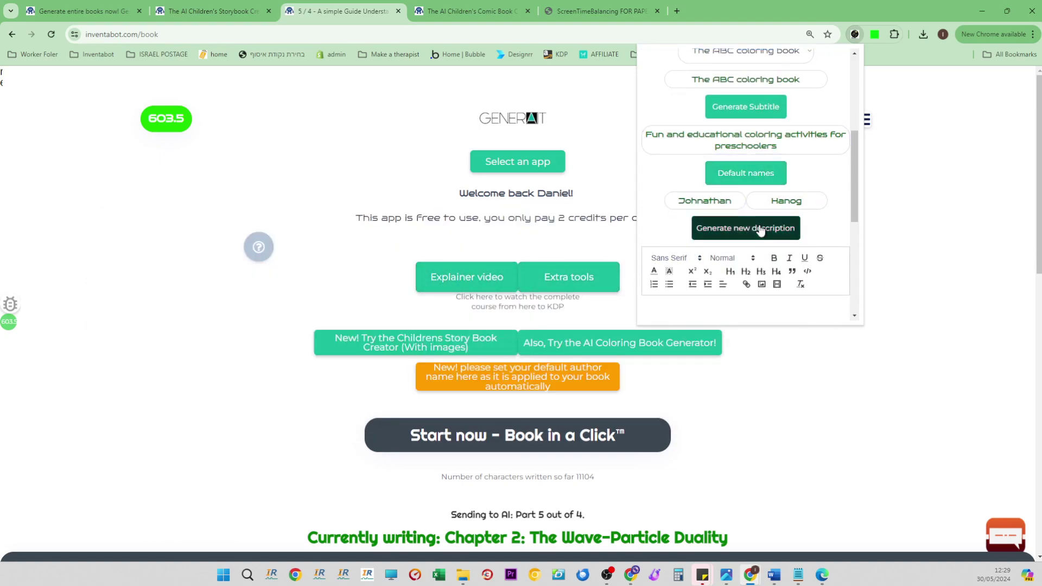
click(750, 179)
click(768, 213)
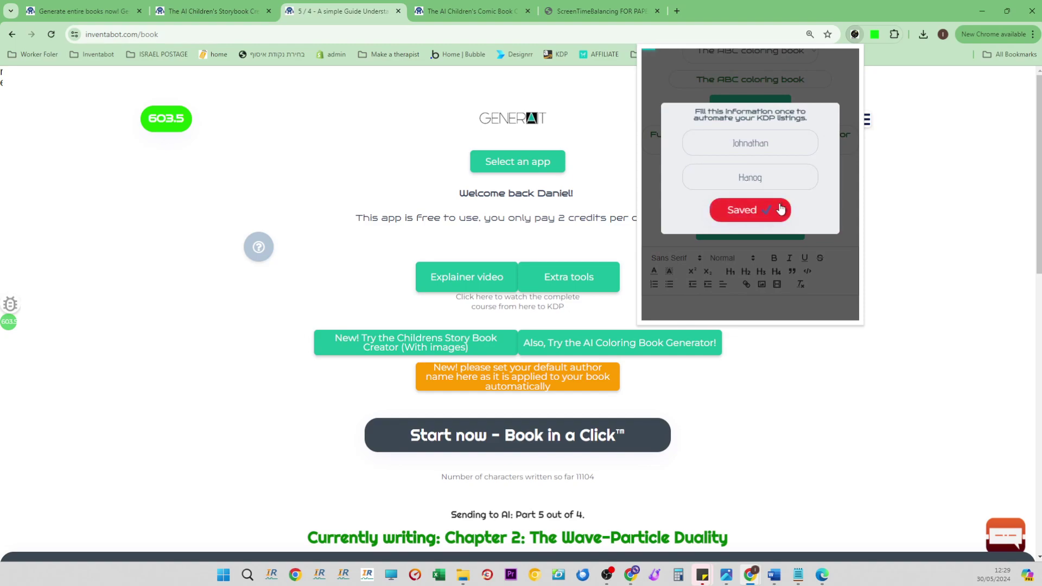
Generate a new description and keyphrases for the coloring book's KDP listing, and review the generated text
scroll(839, 206, down, 3)
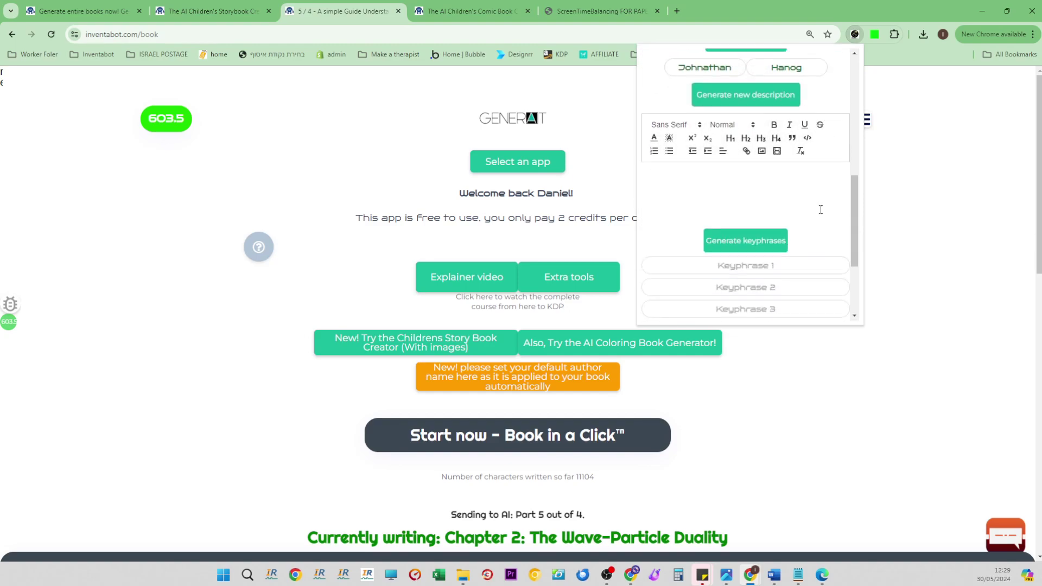
click(735, 89)
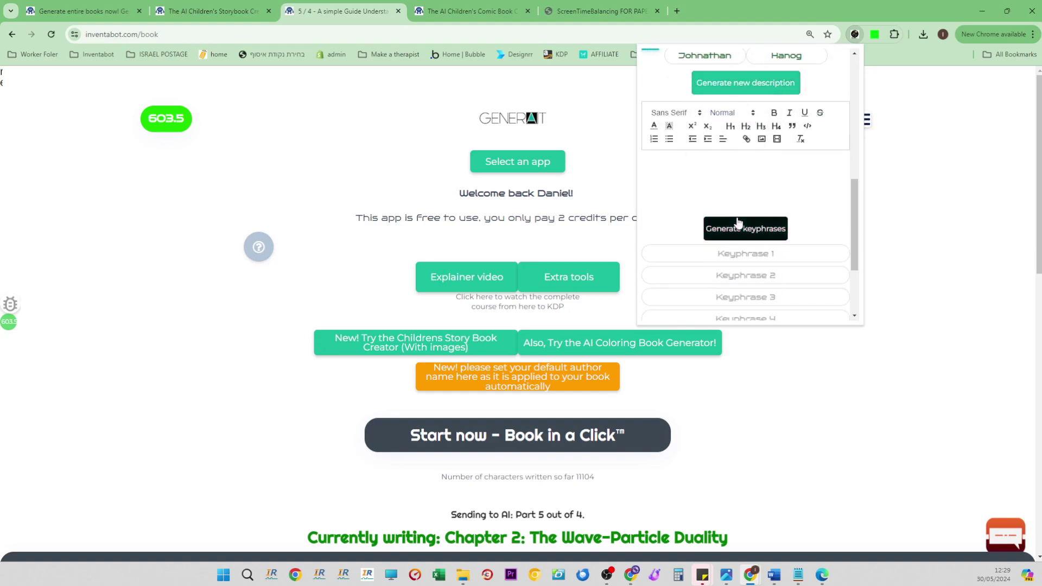
scroll(760, 228, down, 3)
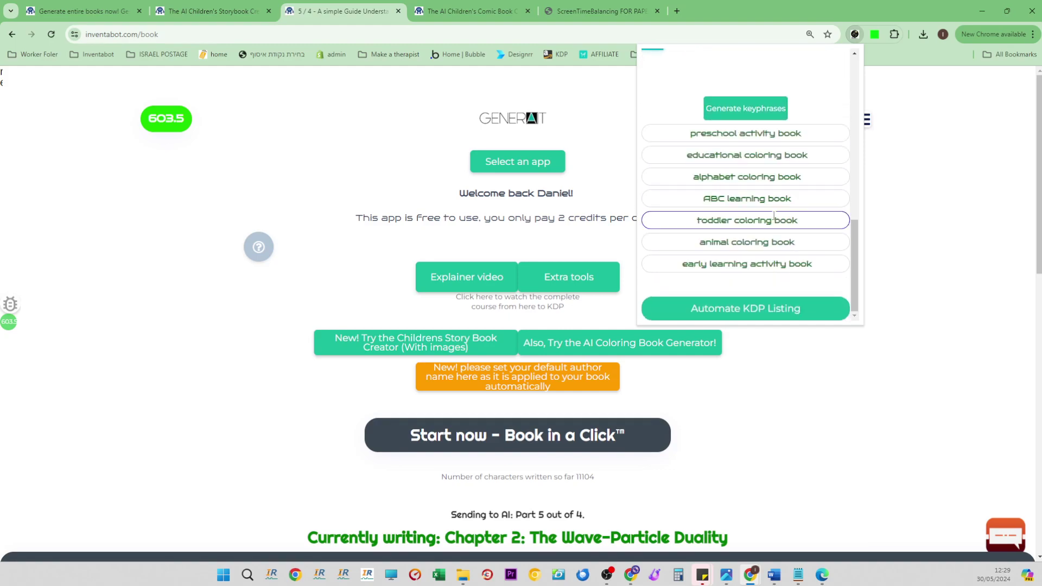
scroll(754, 207, up, 3)
scroll(764, 211, down, 3)
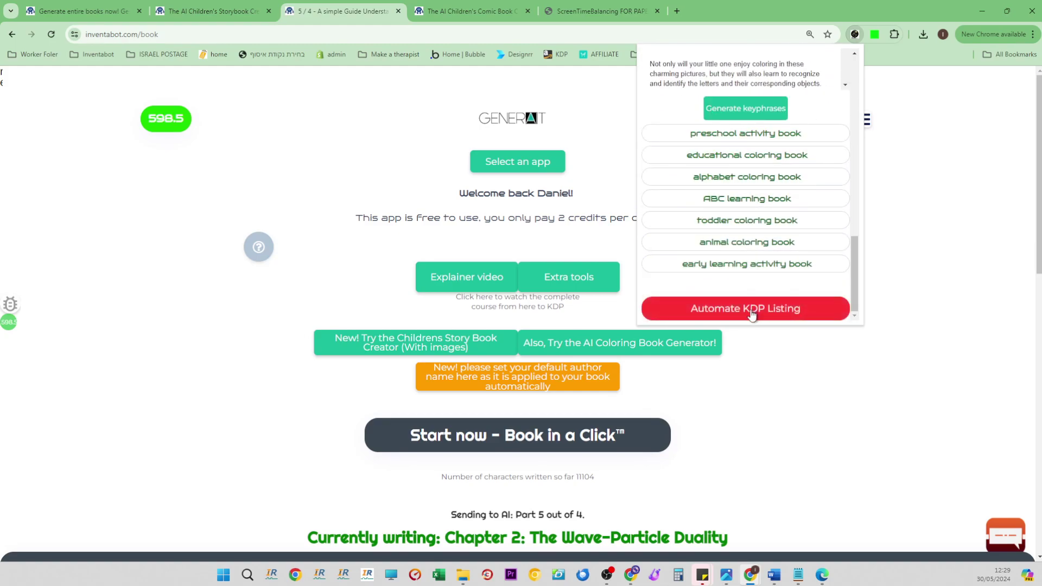
Close the extension, switch to the AI Children's Comic Book page, and look through the illustrated pages of The Giraffe That Hated Being Tall
click(888, 239)
click(493, 7)
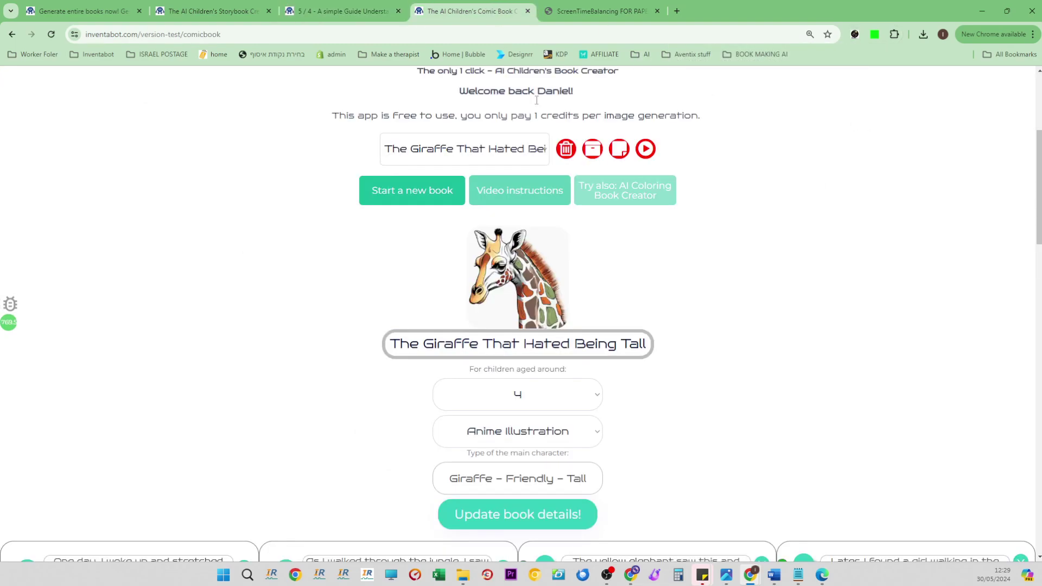
scroll(608, 251, down, 15)
scroll(606, 247, down, 3)
scroll(604, 267, up, 20)
scroll(599, 286, down, 15)
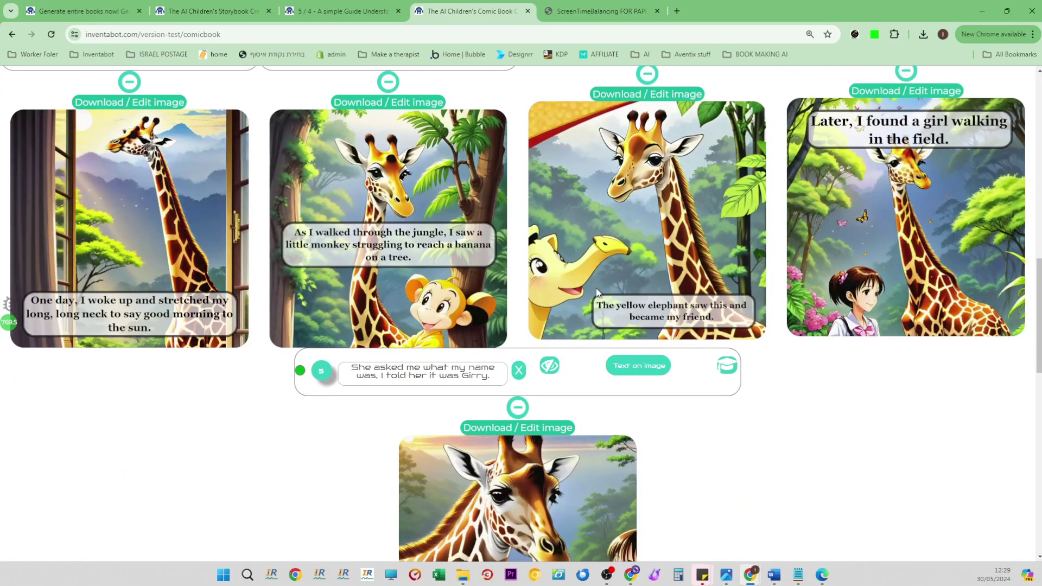
Show the Book category in the list of apps, and switch to The AI Coloring Book Creator page
scroll(596, 292, down, 12)
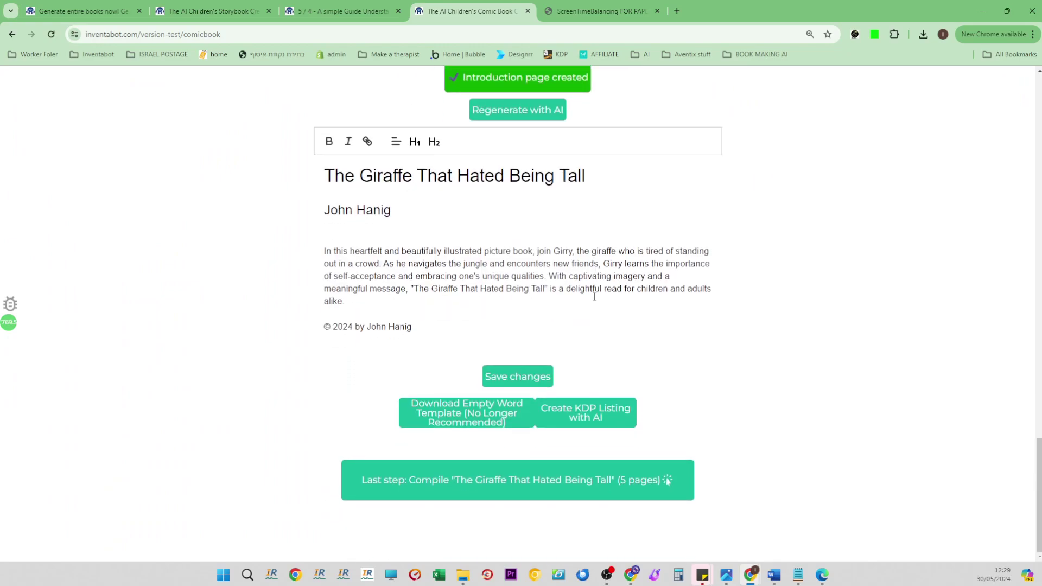
scroll(594, 297, up, 20)
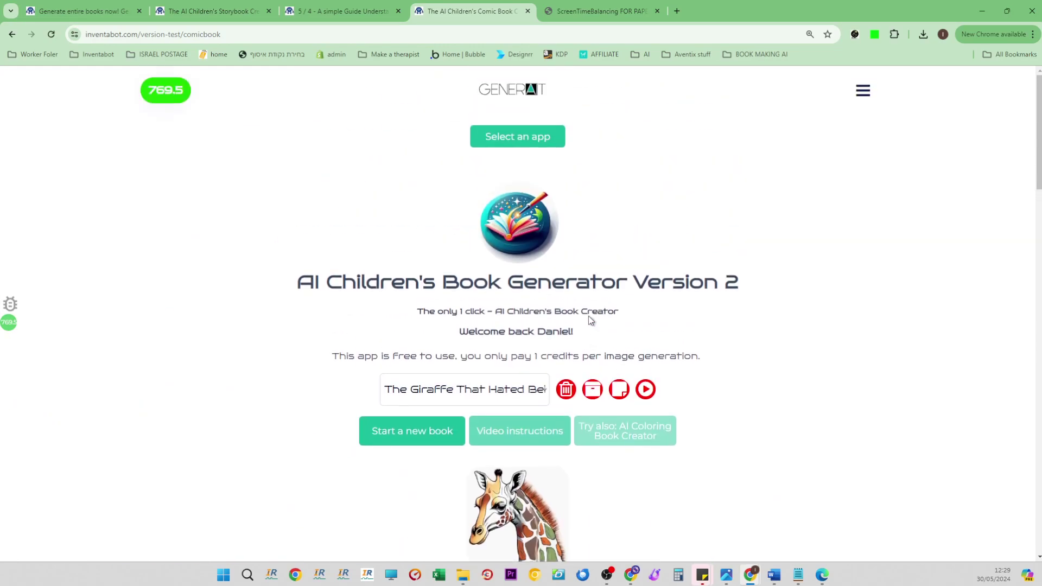
click(507, 139)
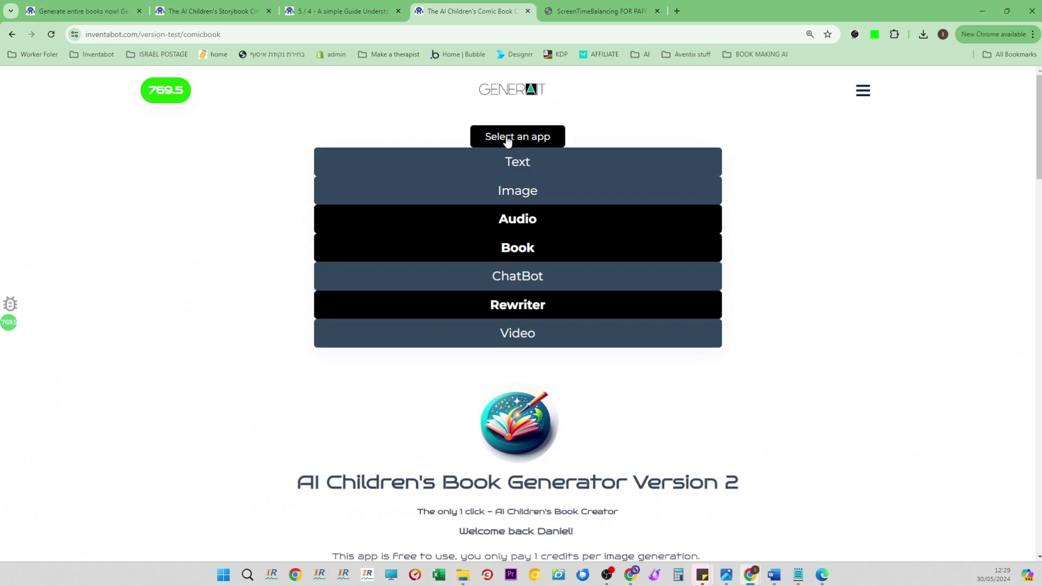
click(529, 242)
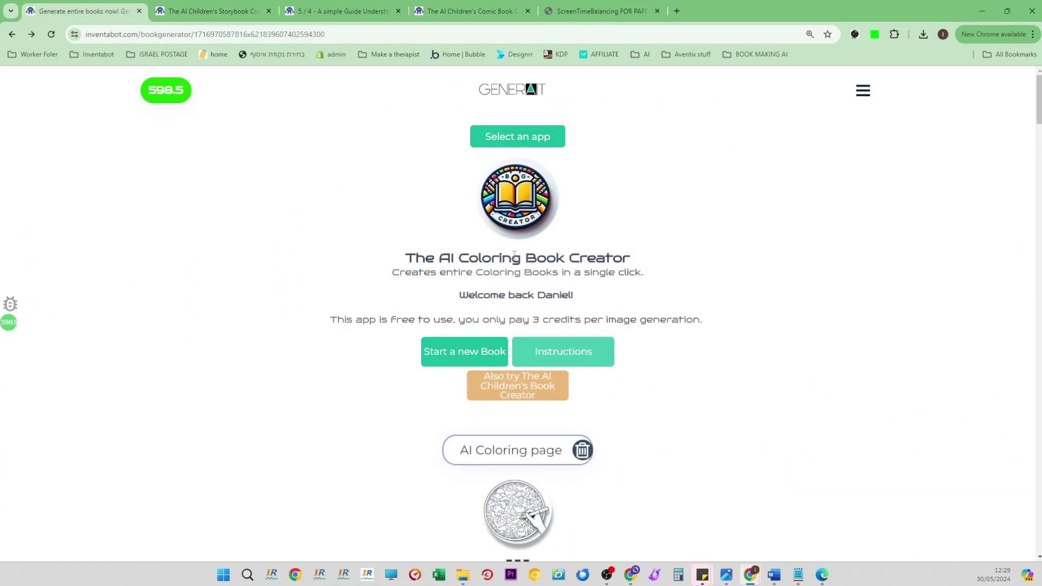
Look over the Animal Designs Coloring Book and show the coloring page styles available for it
scroll(514, 254, down, 5)
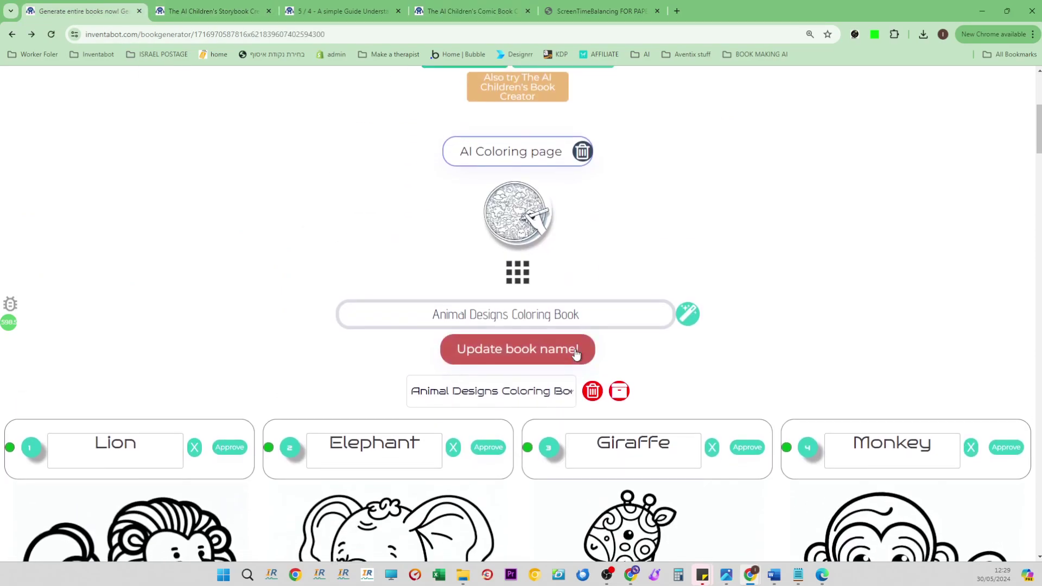
scroll(575, 354, down, 8)
scroll(573, 354, up, 7)
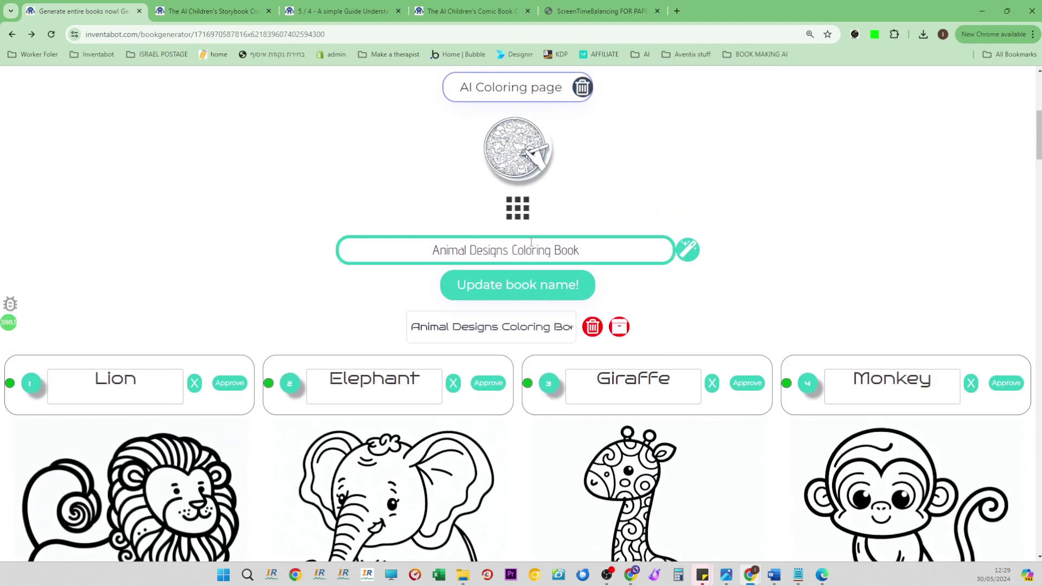
click(514, 215)
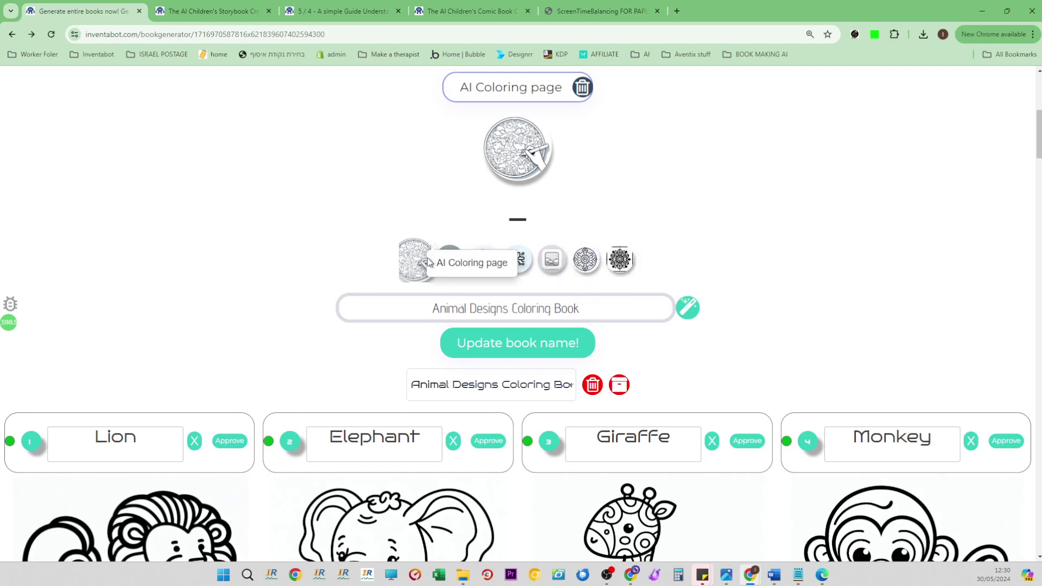
scroll(714, 279, down, 5)
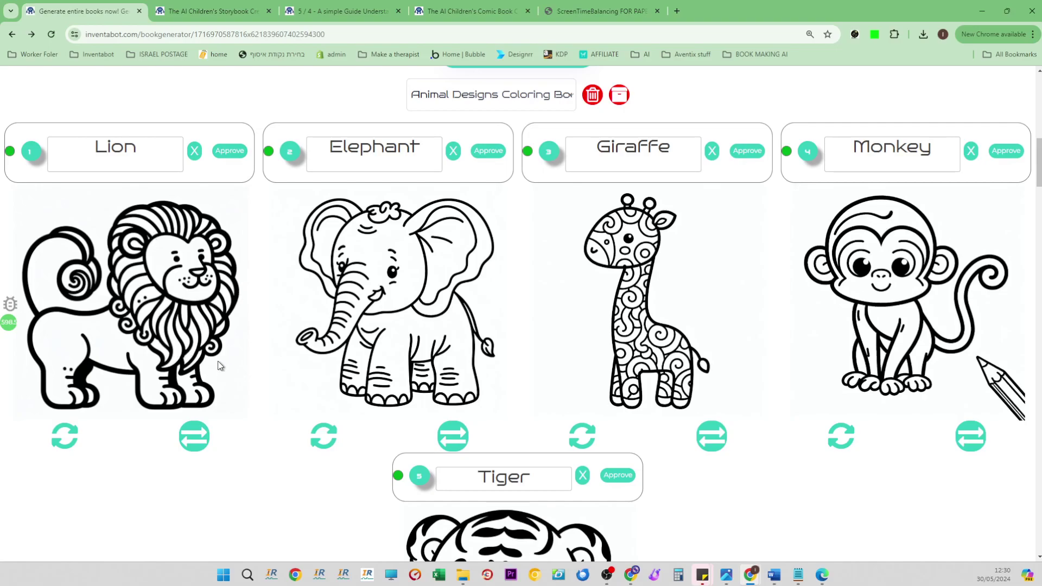
Swap the Lion page's drawing for another lion from the gallery of existing images, and dismiss the file selection dialog
click(193, 435)
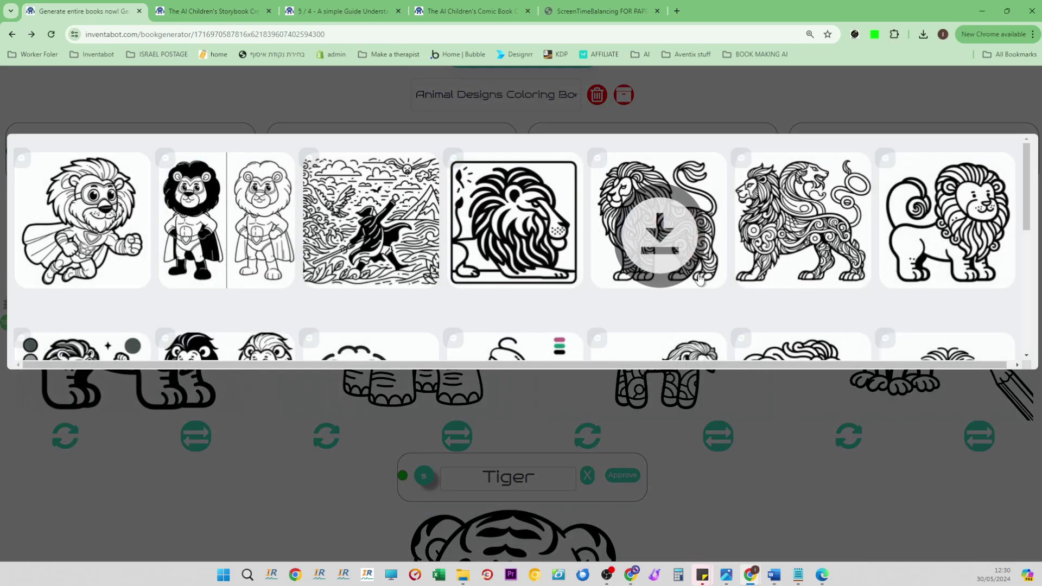
scroll(694, 276, down, 5)
scroll(673, 341, up, 2)
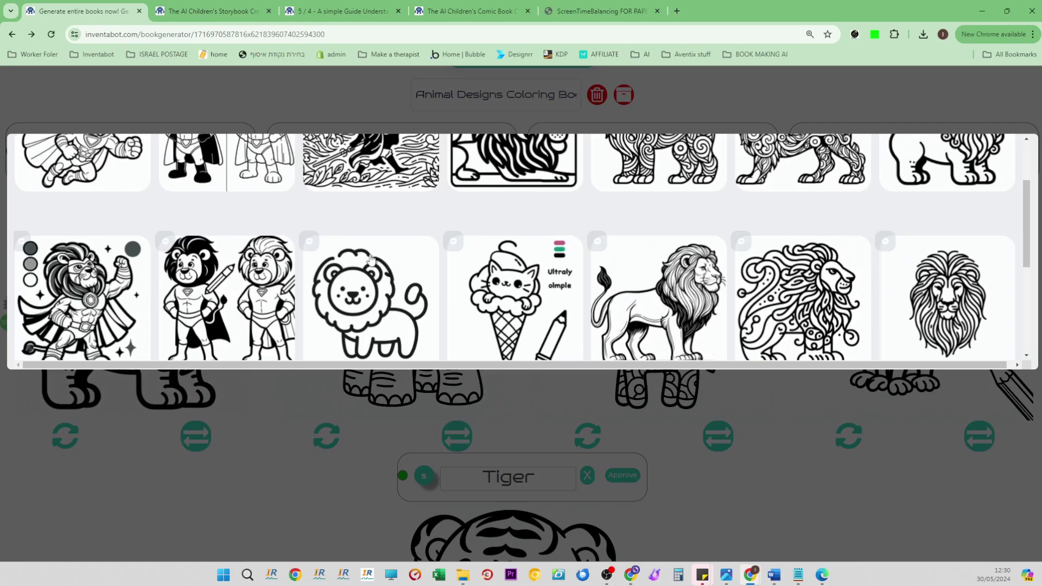
scroll(370, 258, down, 4)
click(663, 277)
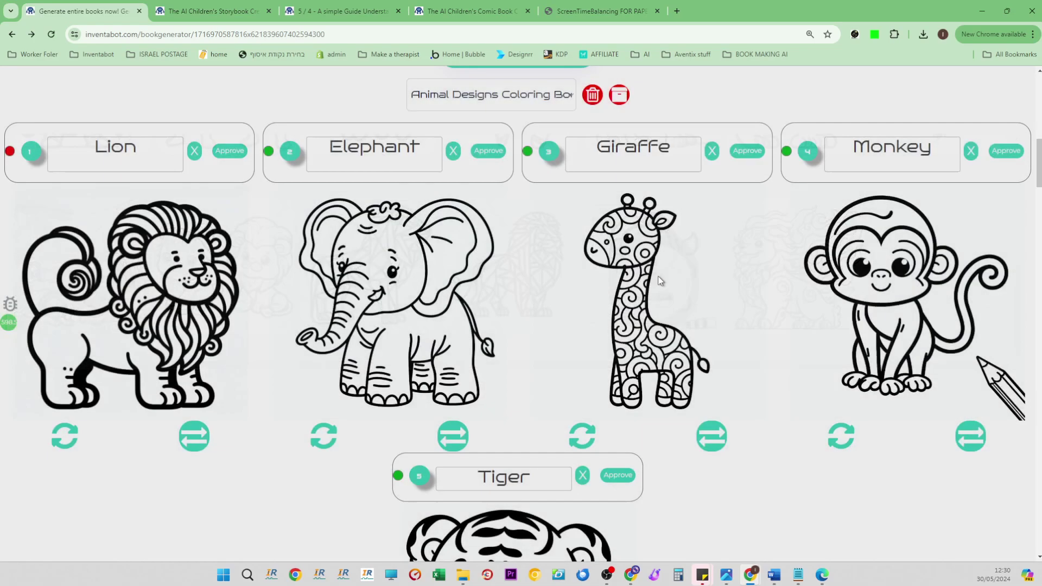
click(279, 298)
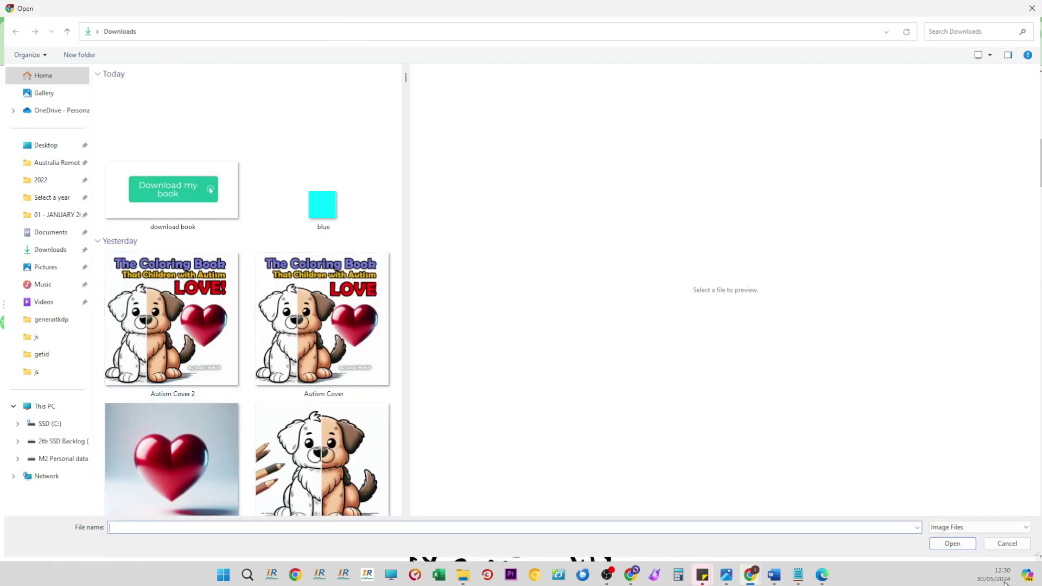
click(1006, 543)
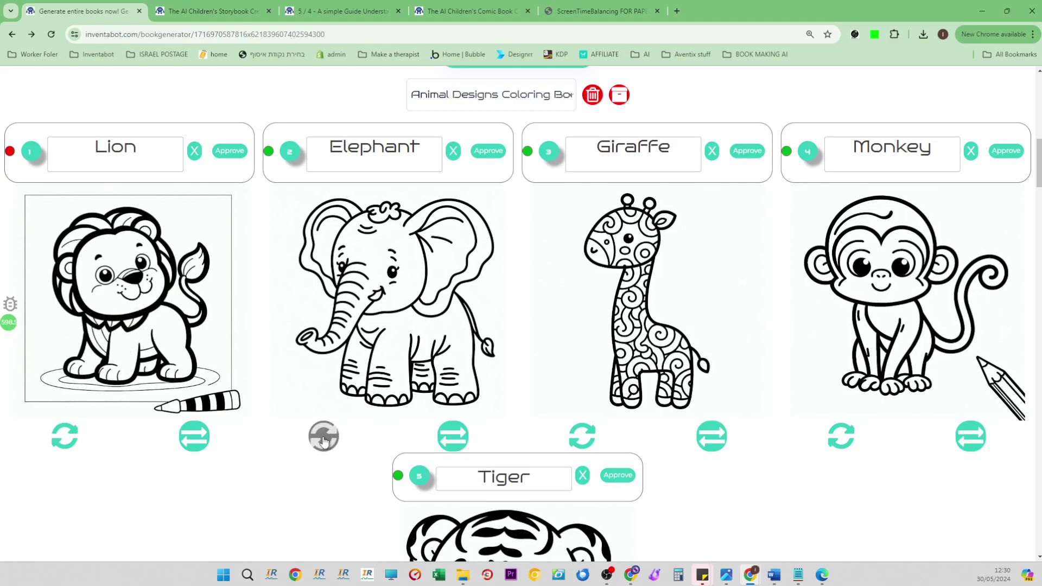
Regenerate the Giraffe page's drawing and look over the coloring book's pages and book settings
click(587, 437)
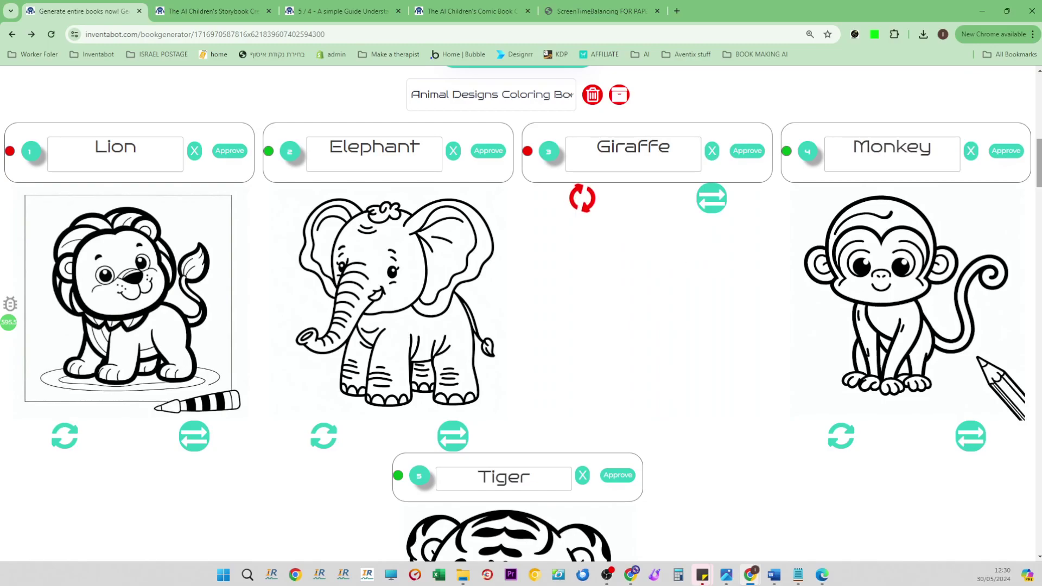
mouse_move(1039, 167)
mouse_down()
mouse_move(1038, 89)
mouse_move(1035, 181)
mouse_up()
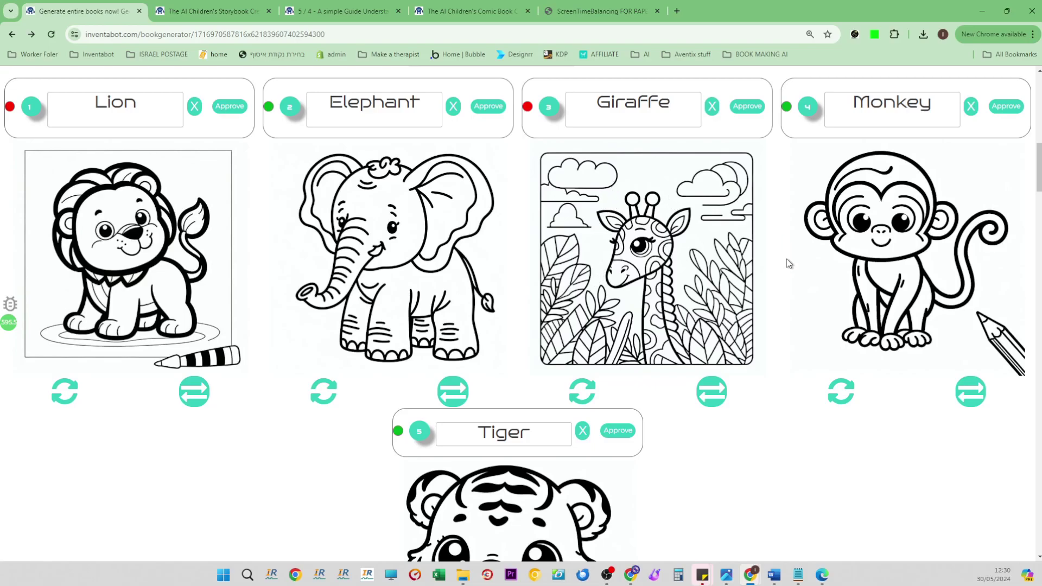
scroll(786, 258, down, 4)
scroll(760, 309, up, 5)
scroll(757, 321, down, 15)
scroll(732, 353, up, 6)
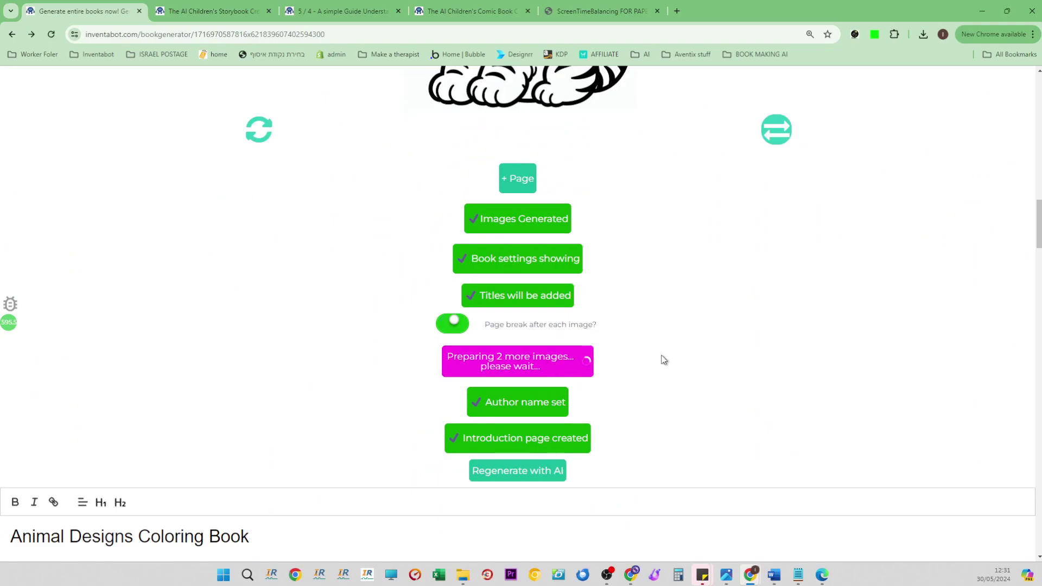
scroll(663, 361, up, 15)
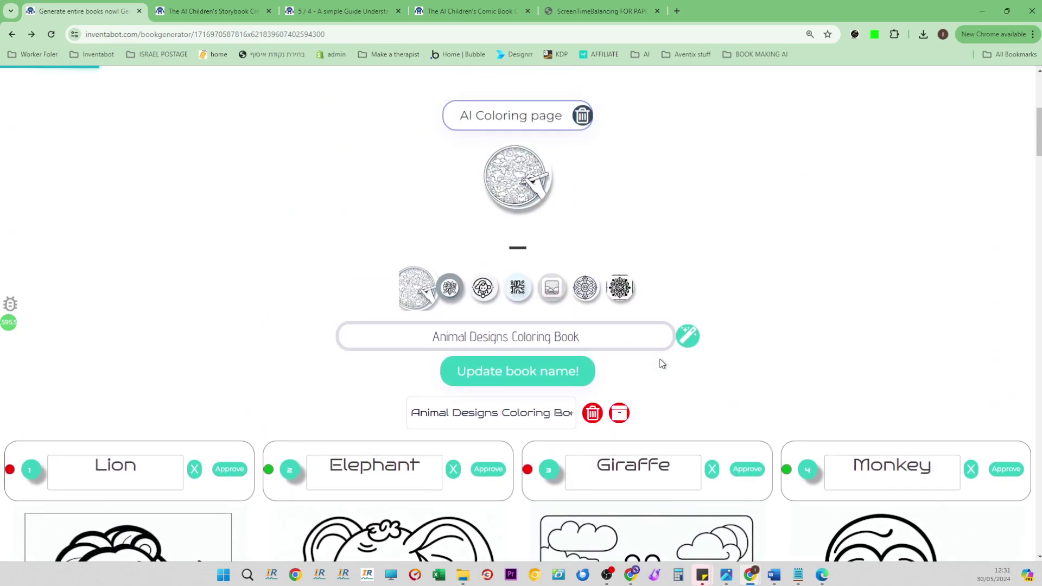
Collapse the coloring page styles, show the page in full screen, and look through the coloring book
click(518, 248)
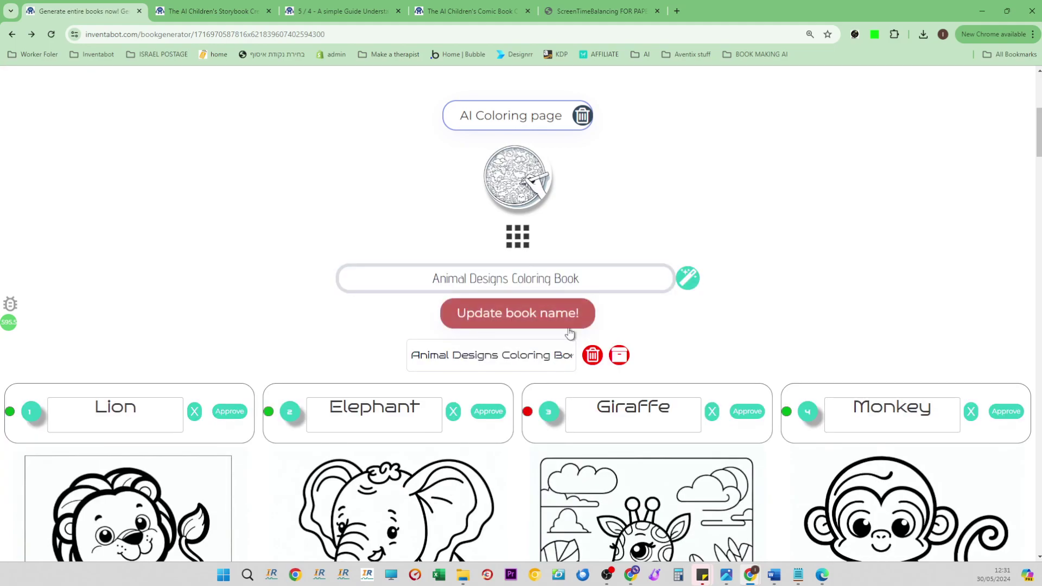
scroll(947, 167, up, 4)
click(1033, 34)
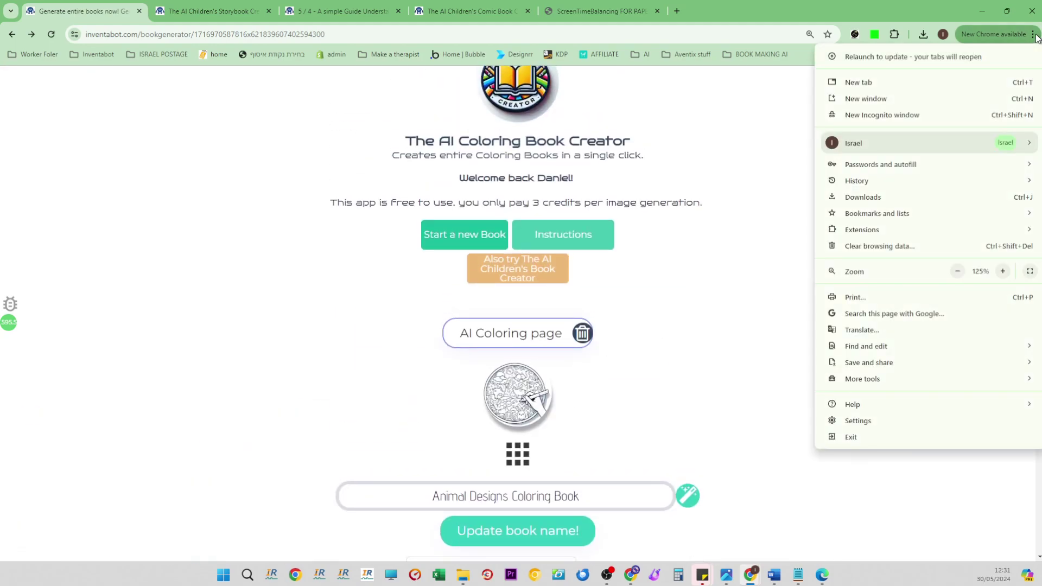
click(1021, 269)
scroll(788, 179, down, 20)
scroll(786, 204, down, 6)
scroll(774, 198, up, 20)
scroll(741, 207, up, 5)
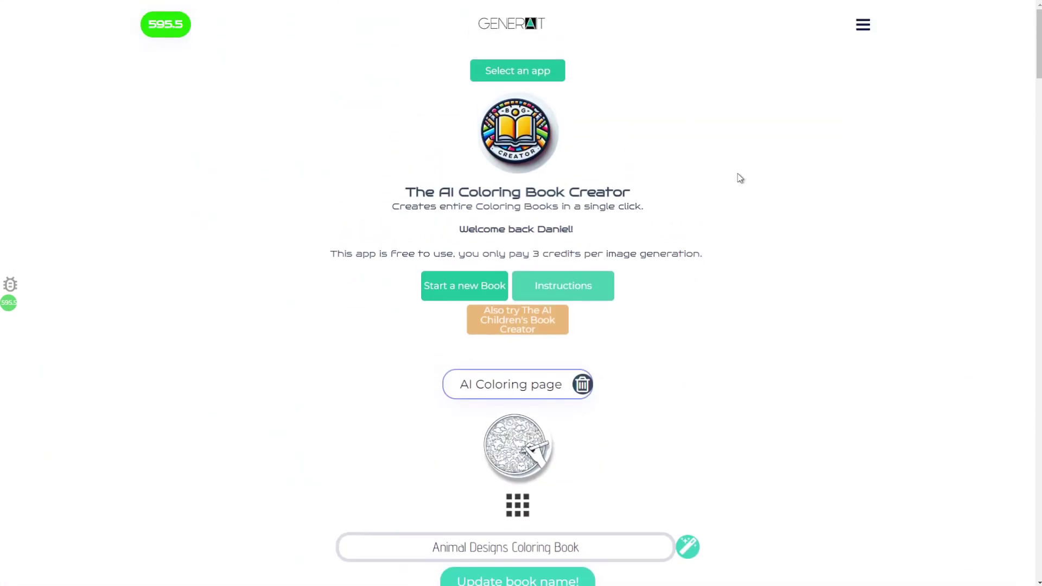
Highlight the note about credits charged per image generation and open the Generait credit pricing page
drag(535, 250, 730, 256)
click(744, 257)
click(175, 39)
click(10, 305)
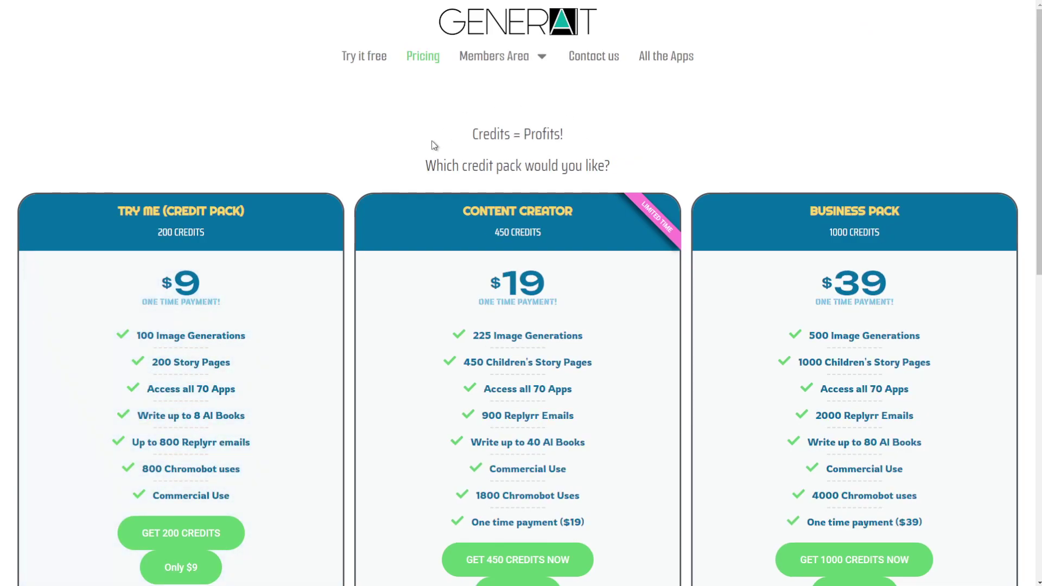
Highlight the Credits = Profits! heading on the enlarged pricing page and return the page to a smaller zoom
drag(470, 139, 513, 137)
key(ctrl+plus)
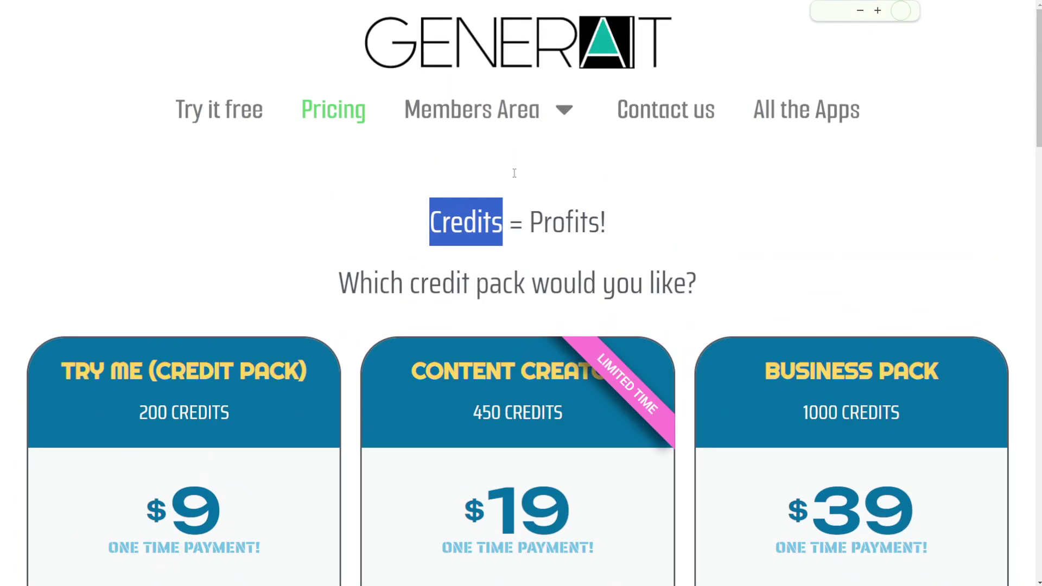
click(456, 238)
drag(456, 239, 623, 232)
click(623, 233)
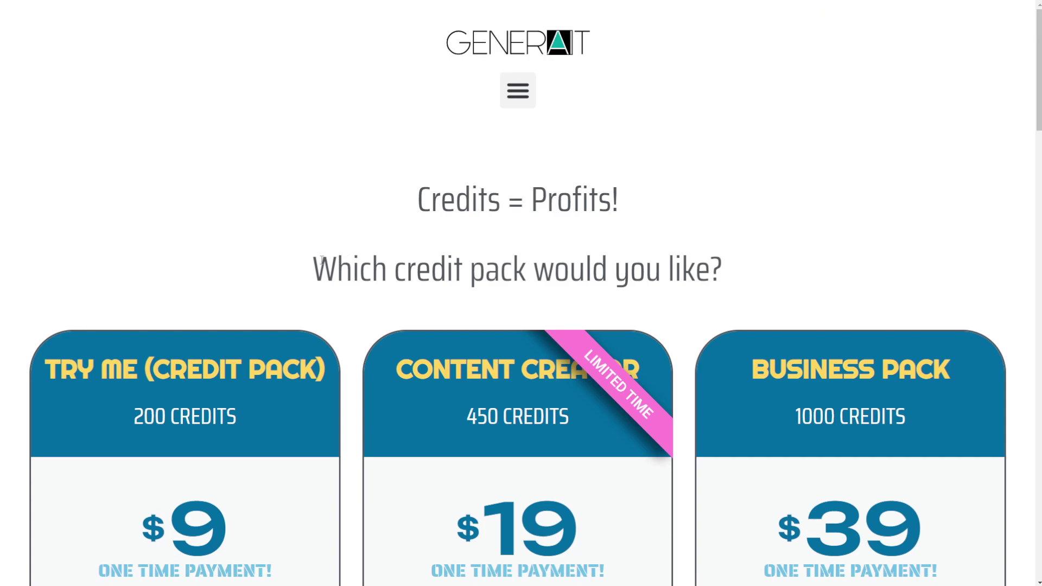
key(ctrl+minus)
key(ctrl+minus)
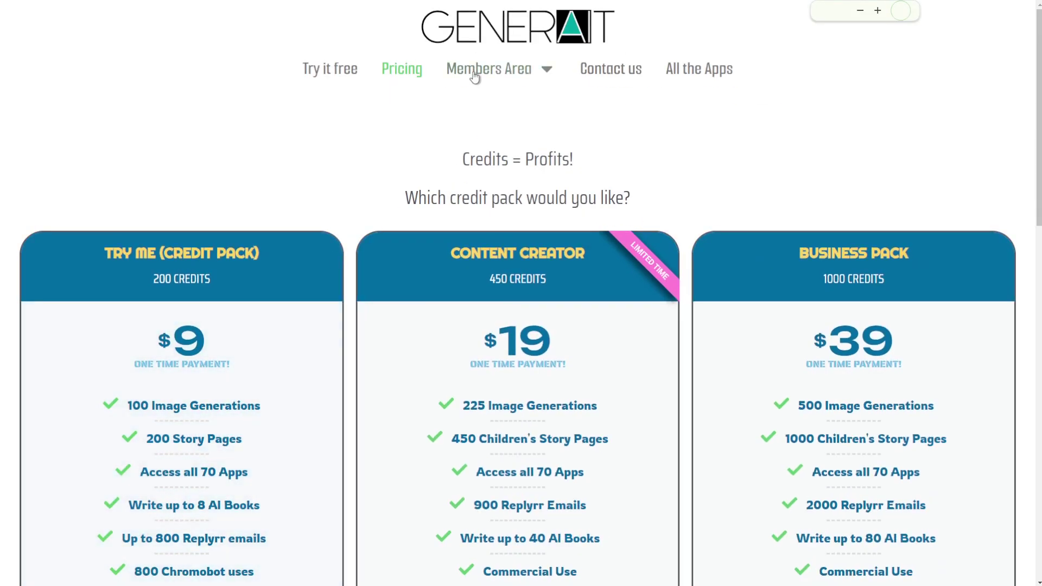
Leave full screen, return to The AI Coloring Book Creator, and look through the compiled Animal Designs Coloring Book
click(521, 37)
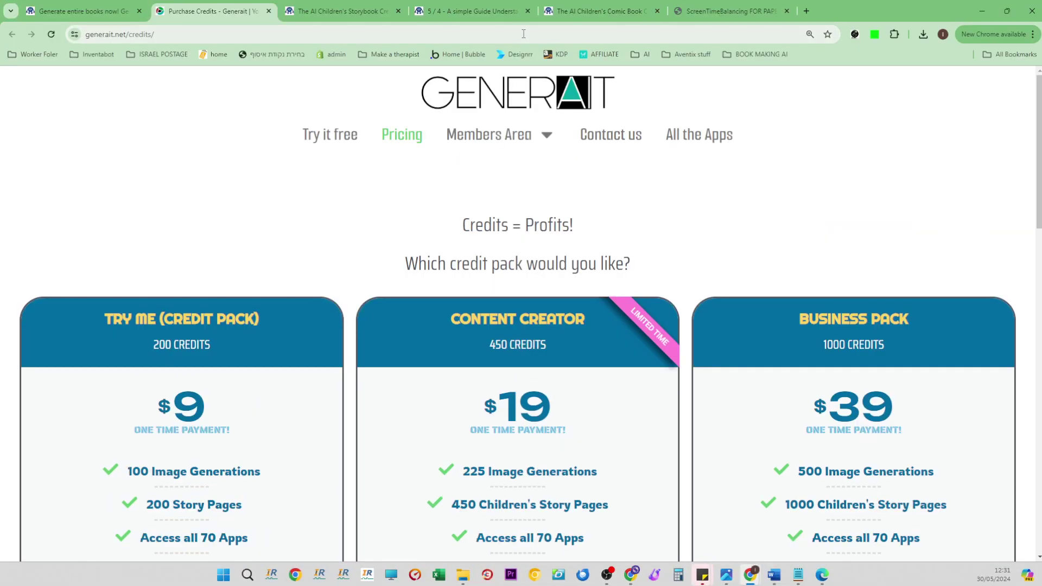
click(106, 4)
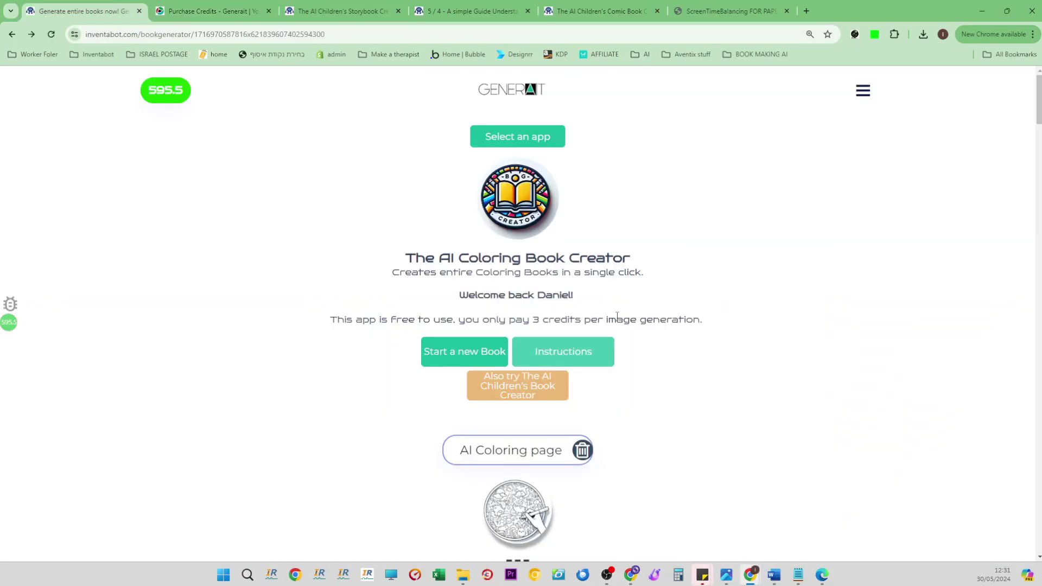
scroll(617, 316, down, 10)
scroll(614, 327, down, 17)
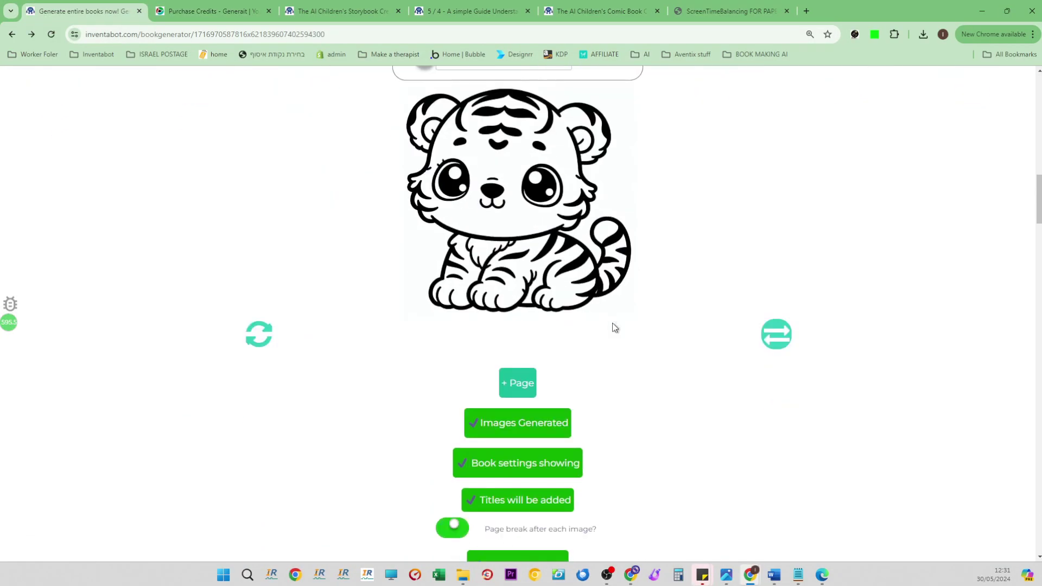
scroll(605, 332, down, 20)
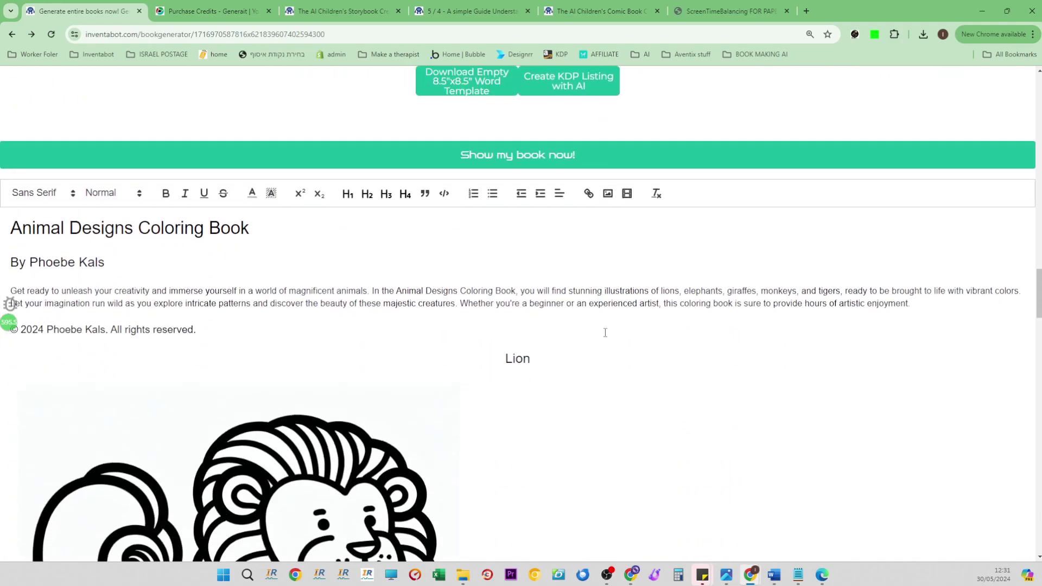
Enlarge the header of The AI Coloring Book Creator page to 500%
scroll(1023, 537, up, 20)
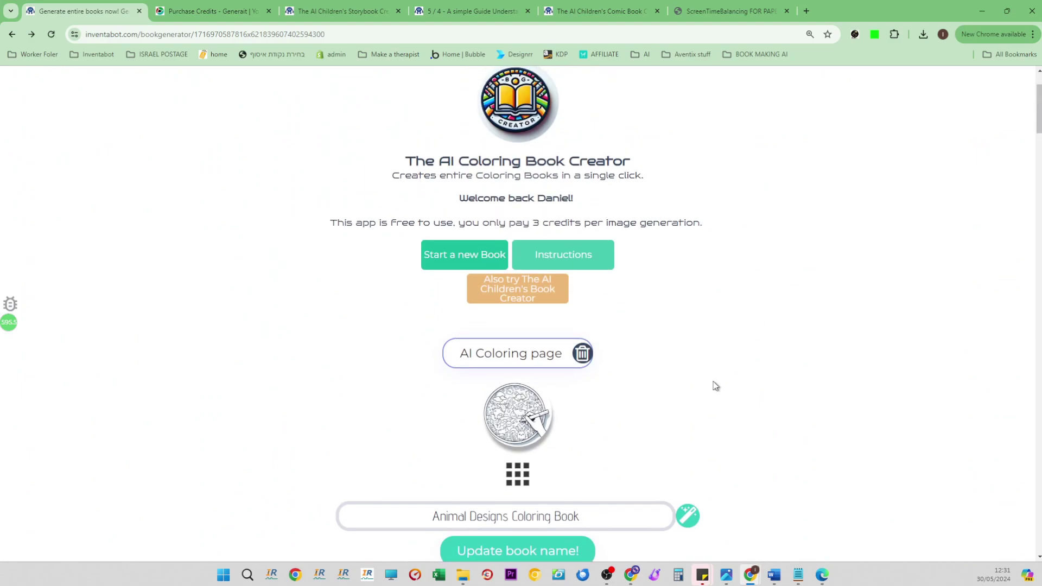
scroll(692, 426, up, 4)
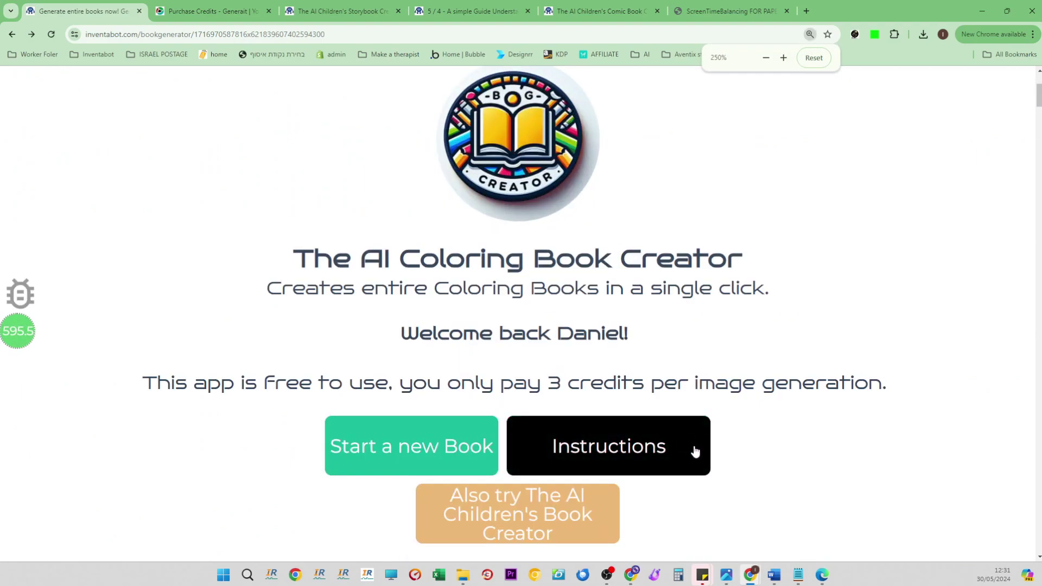
scroll(523, 219, up, 3)
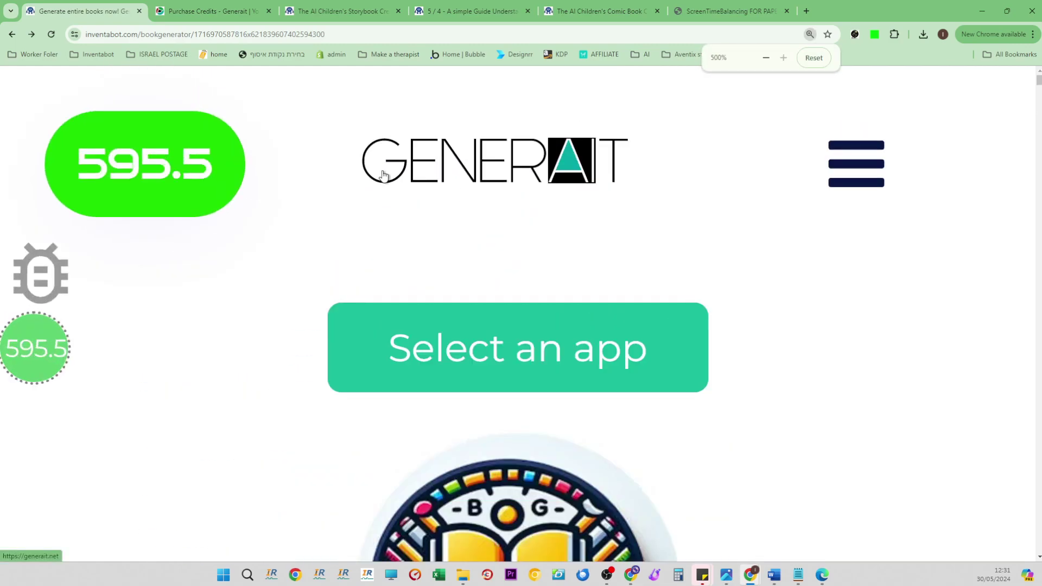